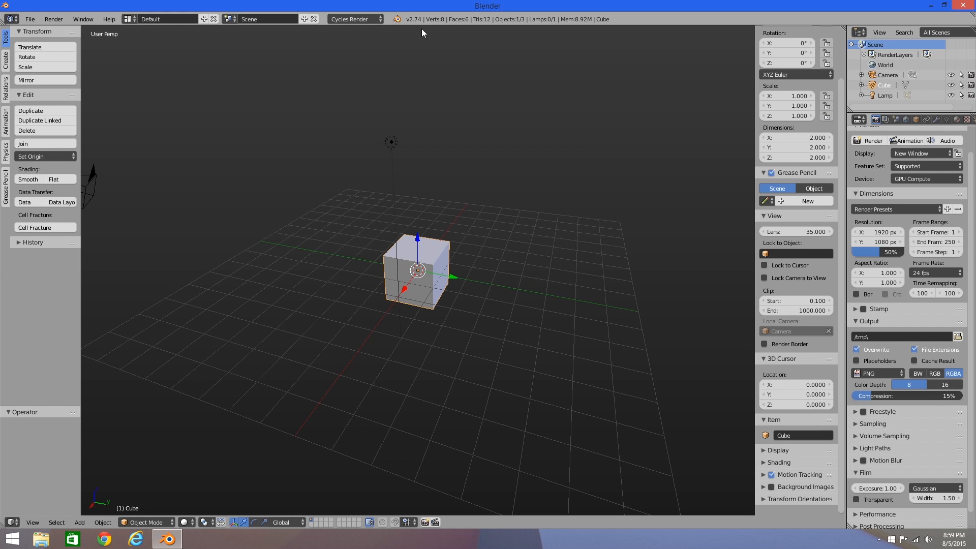
In Edit Mode with face selection, inset the default cube's front face by about 0.095
middle_click_drag(419, 304, 456, 296)
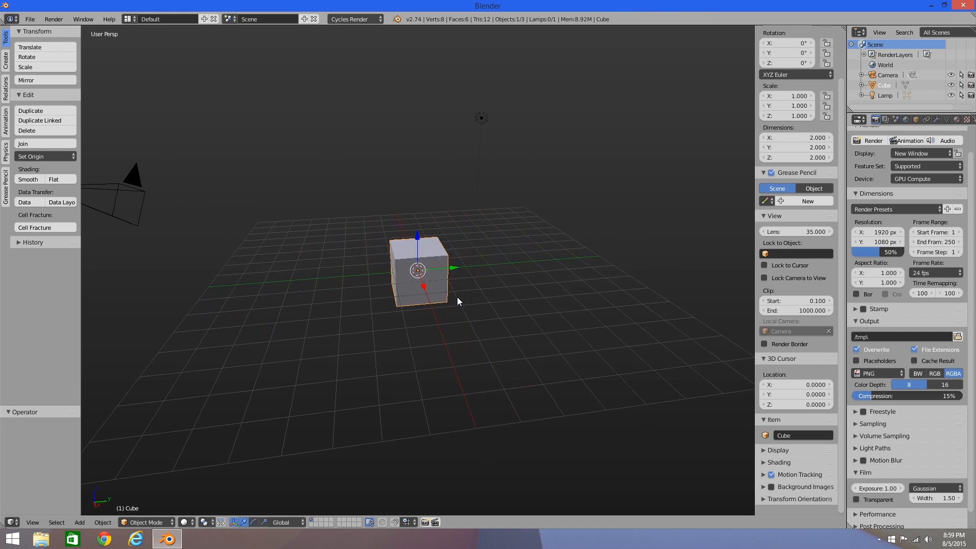
scroll(452, 302, "up", 8)
key("KP_1")
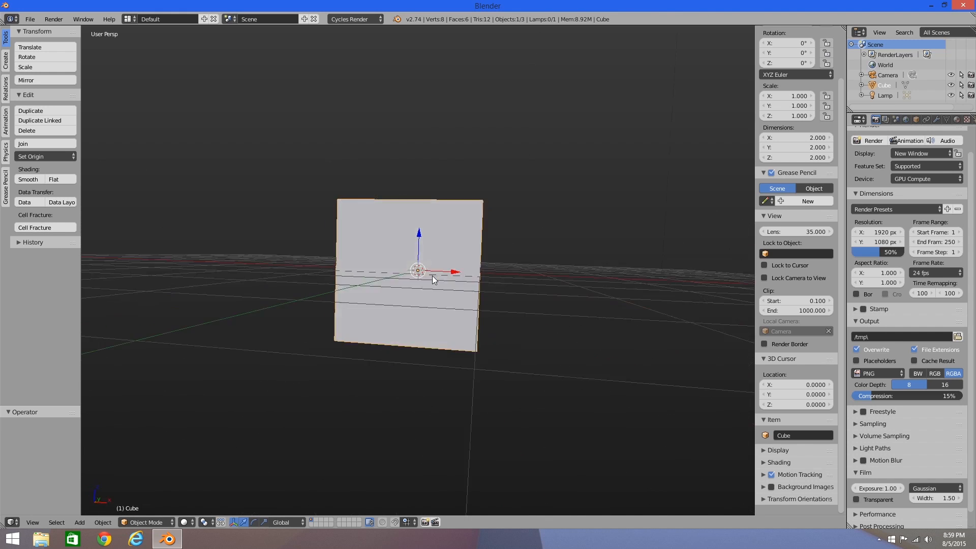
scroll(425, 296, "up", 4)
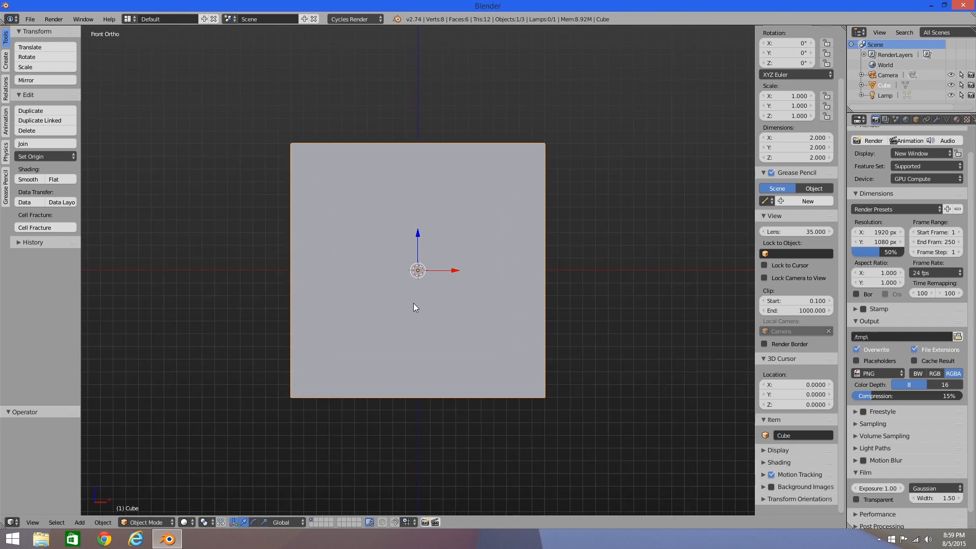
key("Tab")
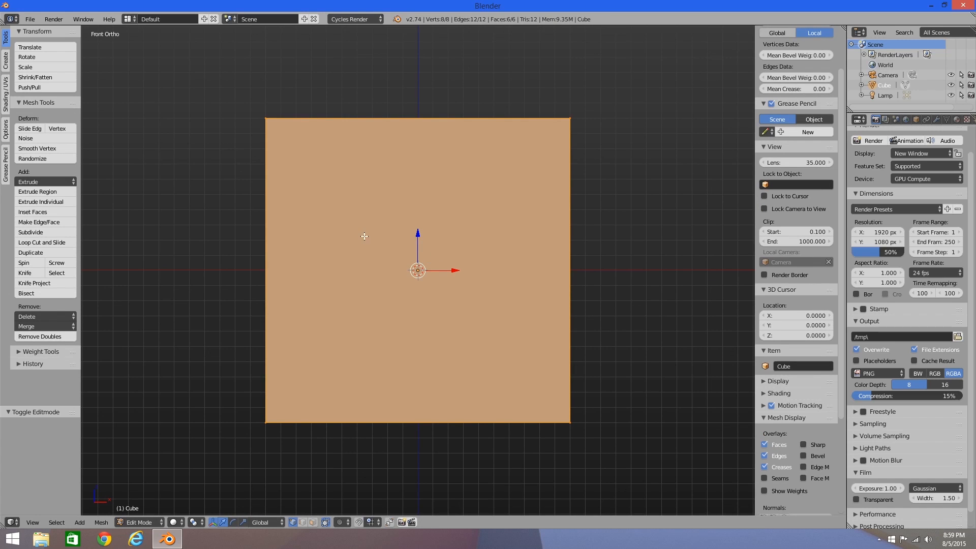
left_click(312, 522)
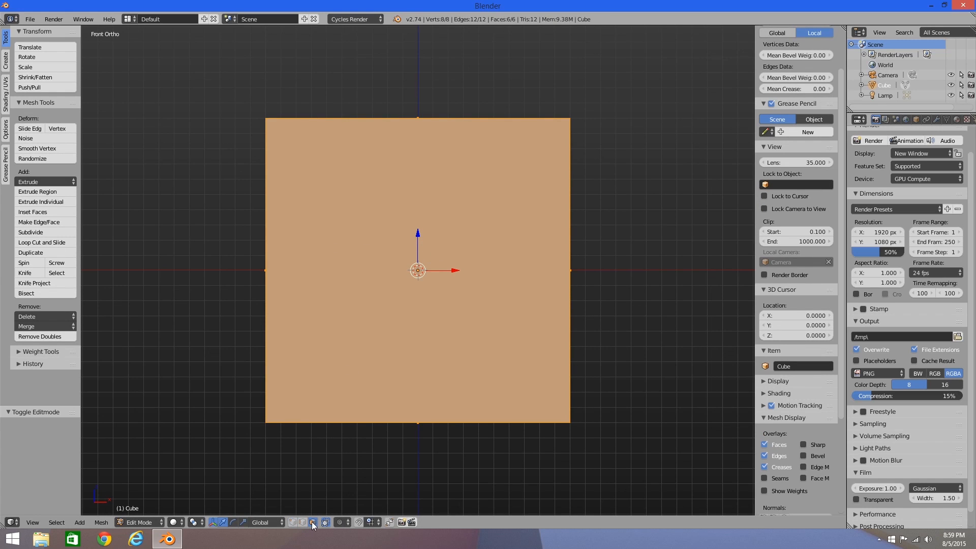
right_click(442, 219)
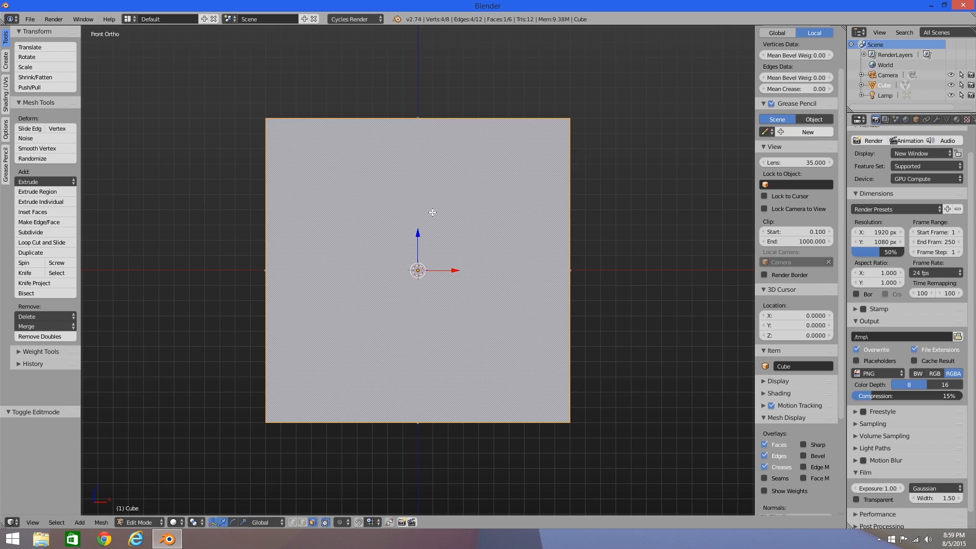
key("i")
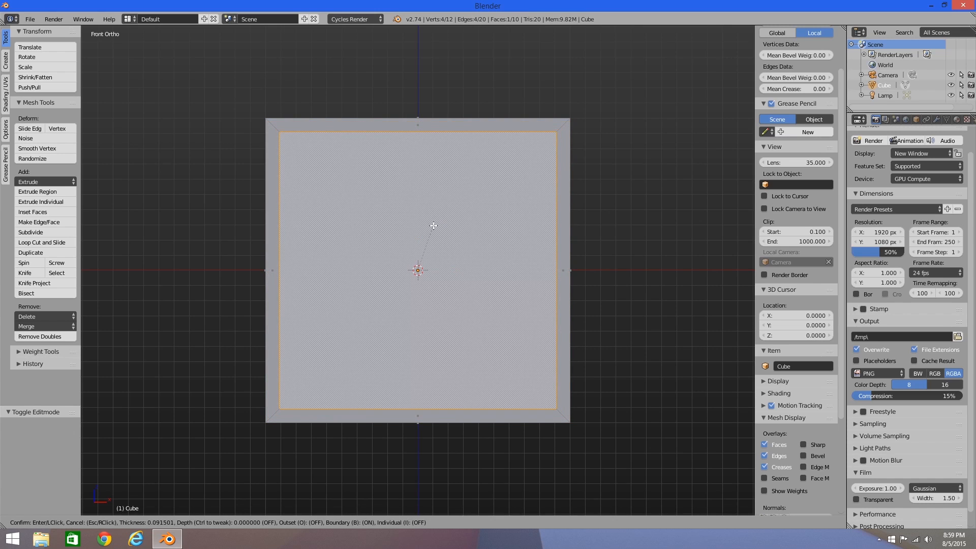
left_click(433, 226)
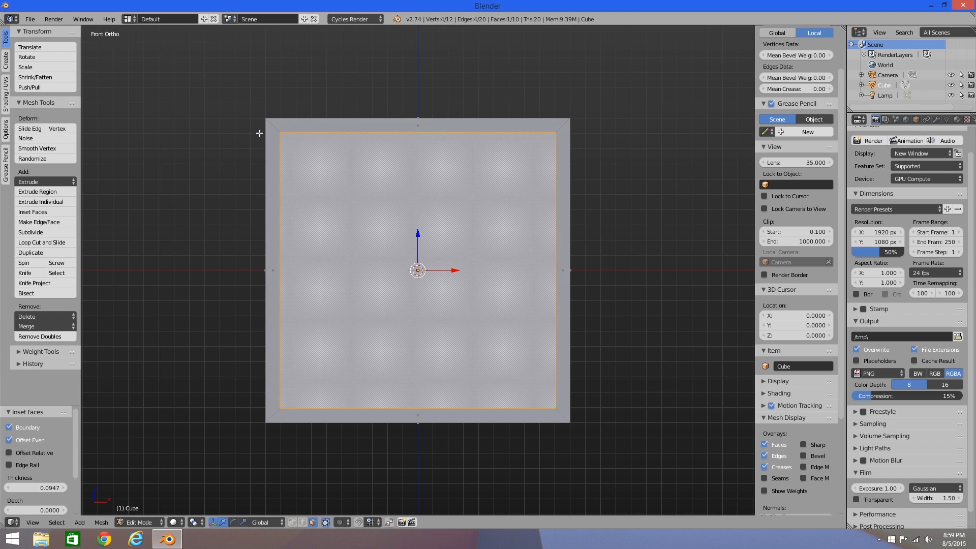
Inset the cube's right face by about 0.097 and its left face by about 0.094
key("KP_3")
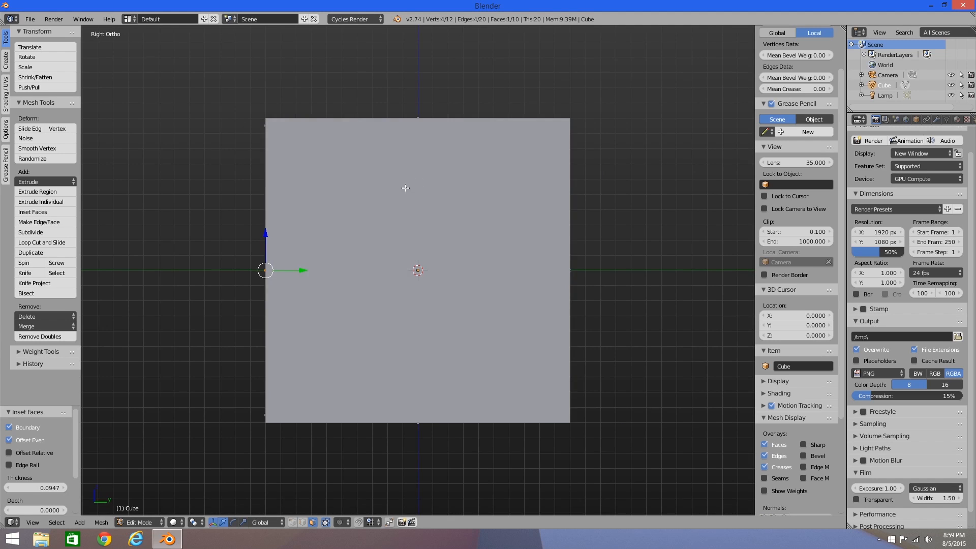
key("i")
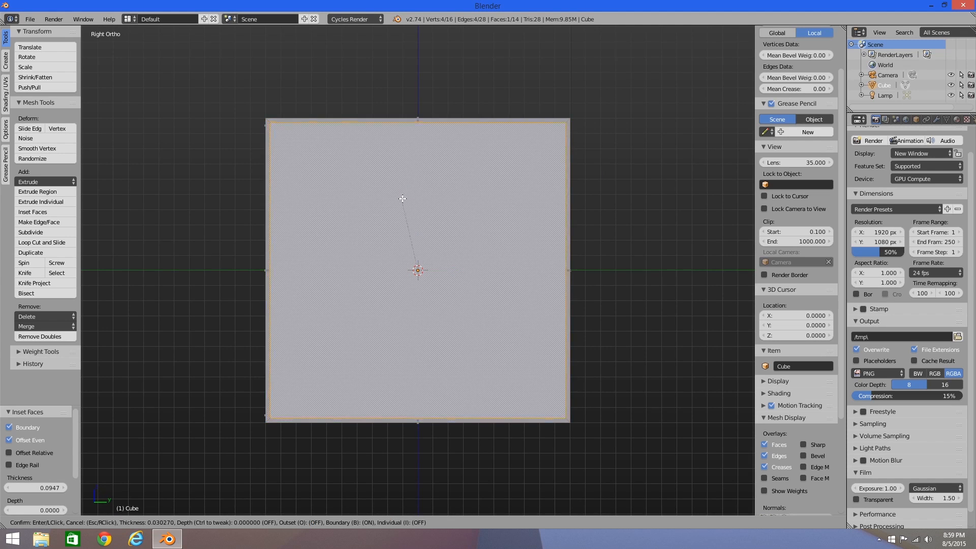
left_click(404, 206)
key("ctrl+KP_3")
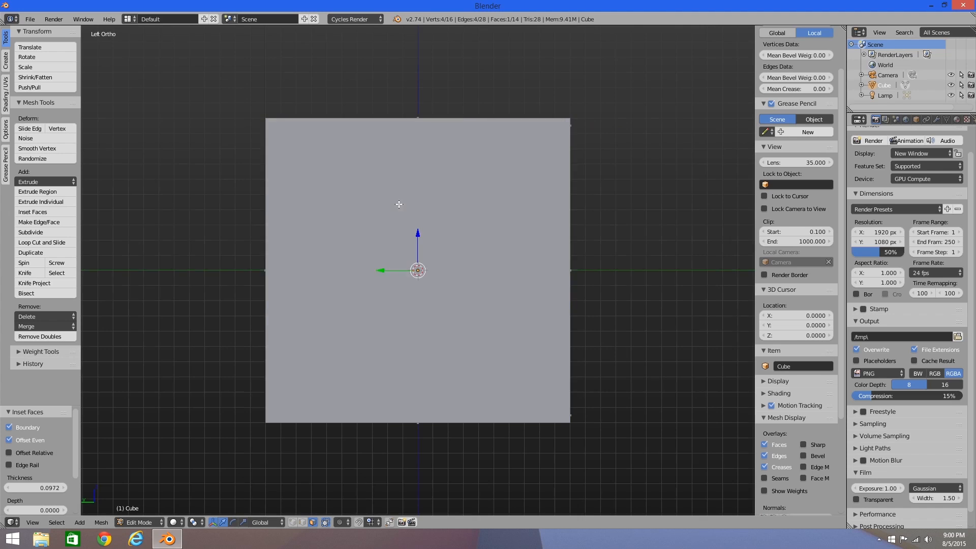
right_click(399, 205)
key("i")
left_click(381, 221)
Inset the cube's back face by about 0.099 in the back orthographic view
middle_click_drag(358, 221, 422, 235)
right_click(422, 235)
key("ctrl+KP_1")
key("i")
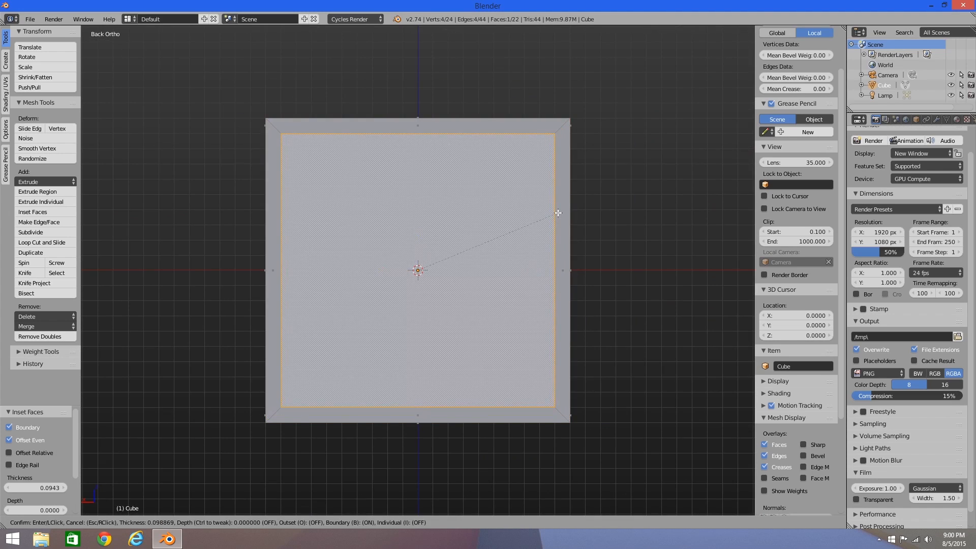
left_click(556, 211)
Inset the cube's top face, and inset its bottom face by about 0.1
middle_click_drag(556, 211, 526, 244)
right_click(477, 192)
key("KP_7")
key("i")
left_click(459, 207)
key("ctrl+KP_7")
right_click(474, 239)
key("i")
left_click(478, 243)
Select the inner front and back faces together and scale them by 1.08 along the global Y axis
middle_click_drag(419, 191, 330, 324)
key("KP_1")
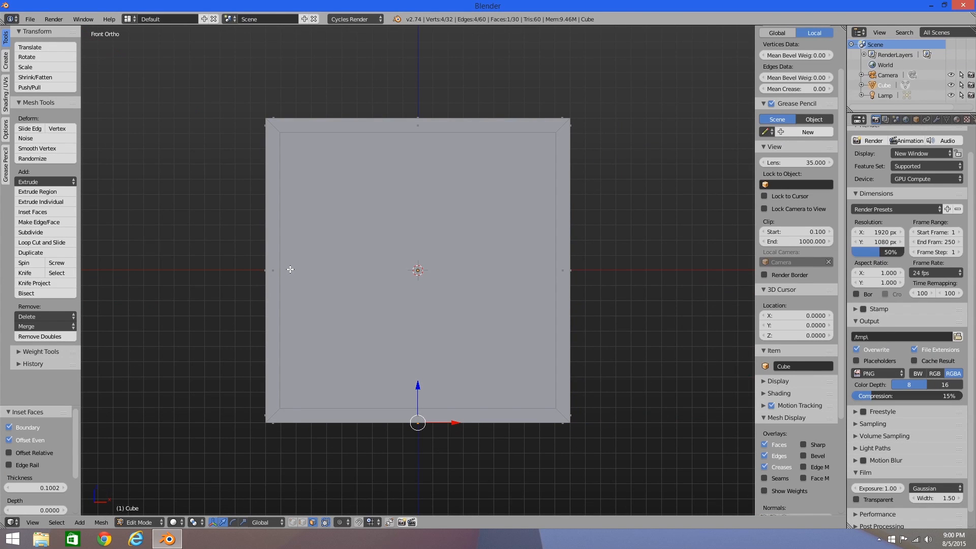
right_click(418, 242)
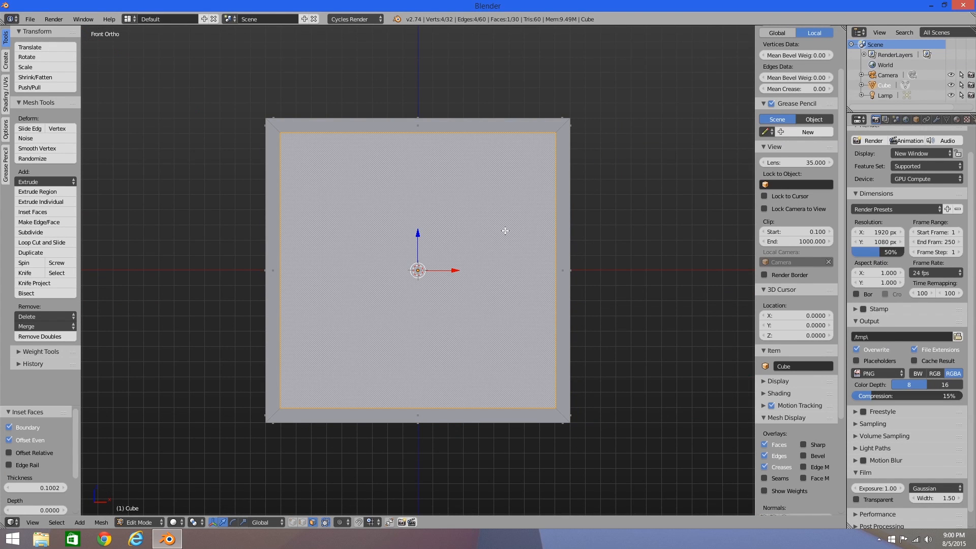
middle_click_drag(505, 230, 442, 277)
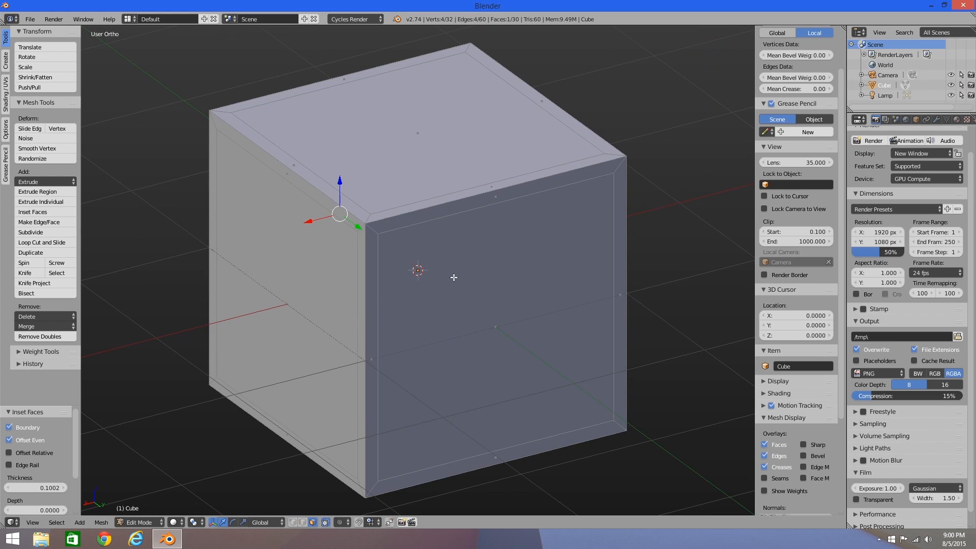
right_click(454, 277)
middle_click_drag(329, 273, 419, 272)
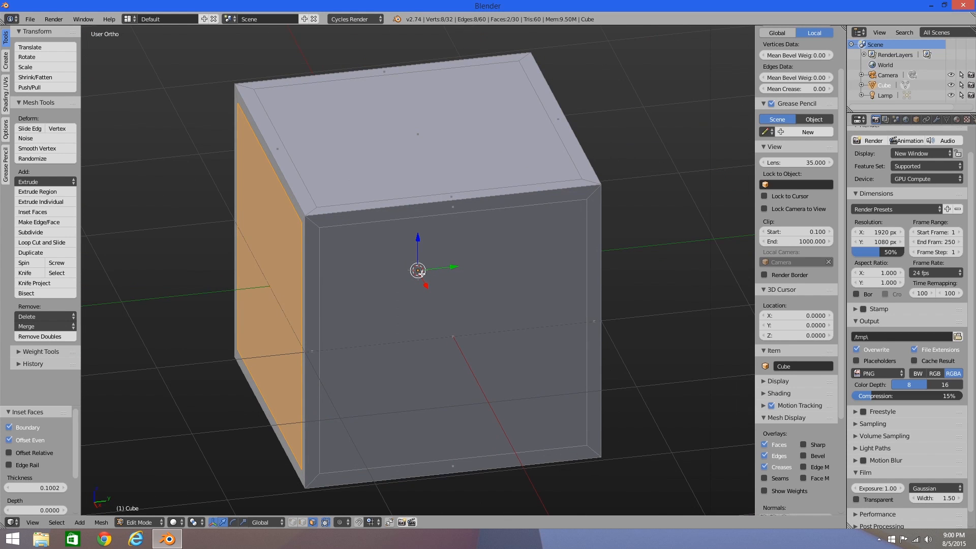
key("s")
type("y")
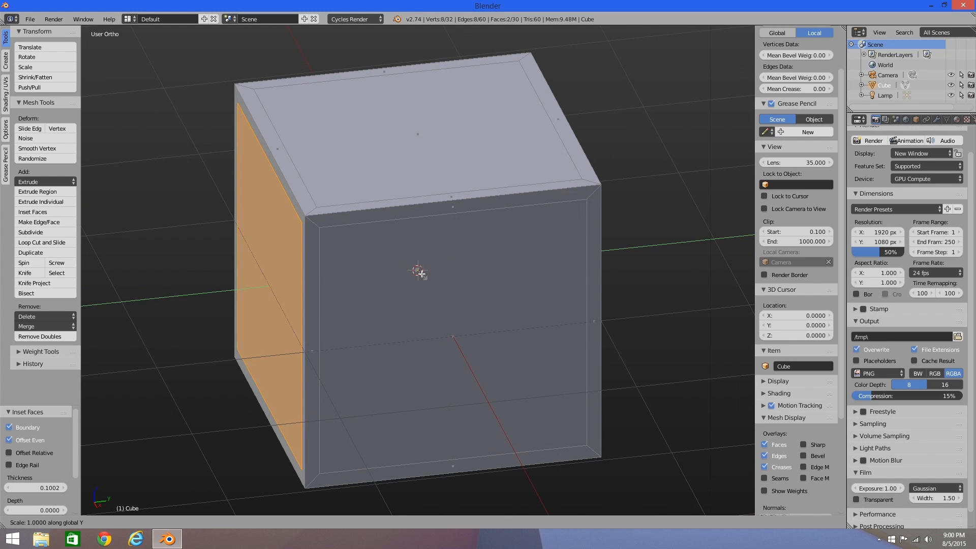
type("1")
type("08")
key("Return")
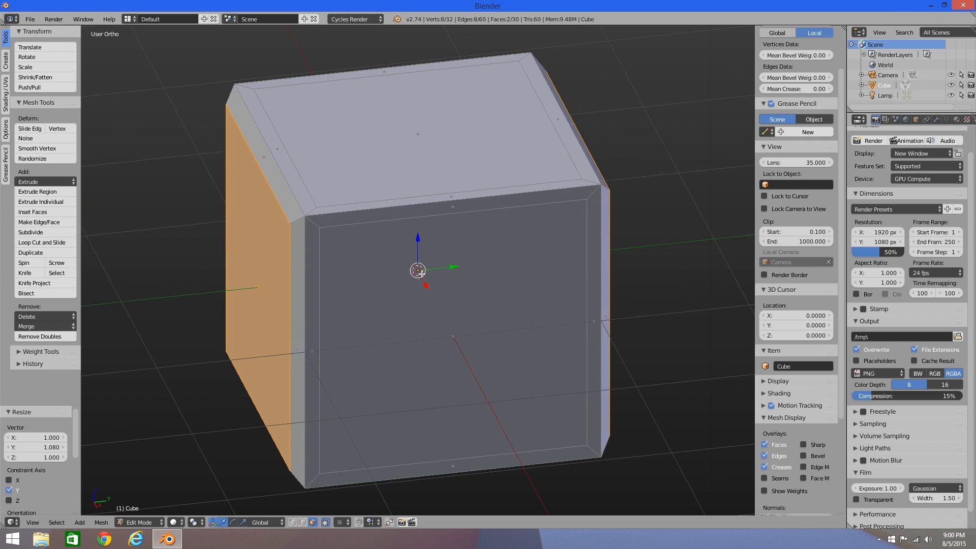
Select the inner right and left faces together and scale them by 1.08 along the global X axis
right_click(387, 278)
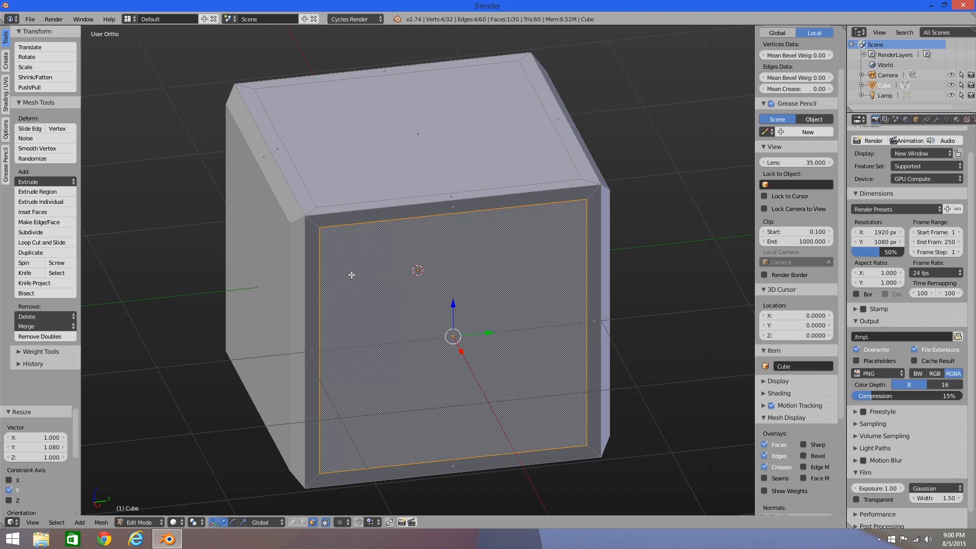
mouse_move(350, 274)
middle_mouse_down()
mouse_move(494, 261)
mouse_move(341, 260)
middle_mouse_up()
right_click(342, 259, "shift")
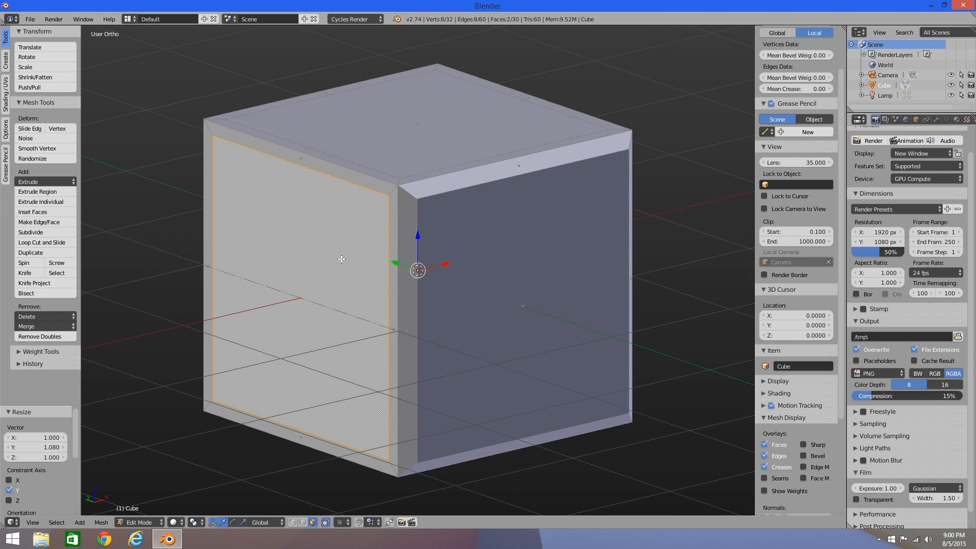
type("sx1.08")
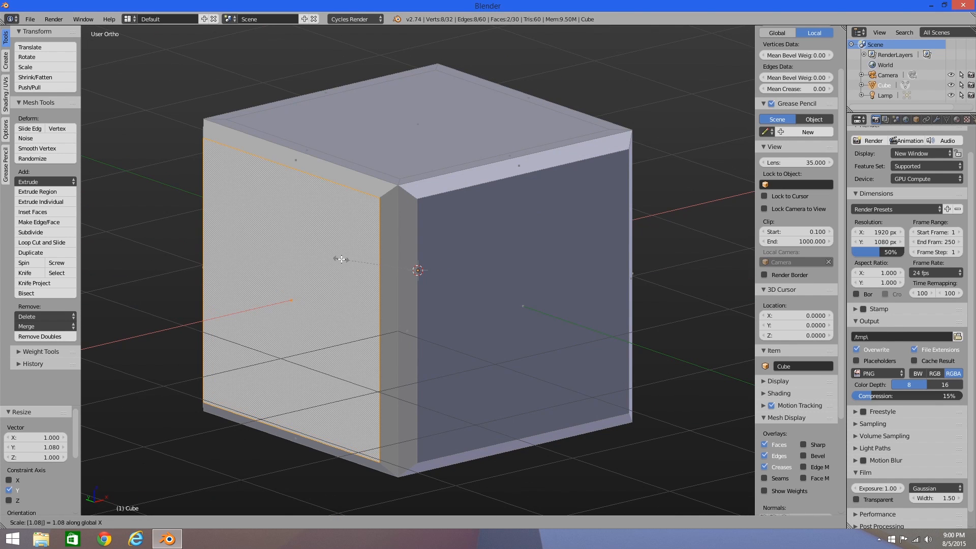
key("Return")
Scale the inner top and bottom faces together by 1.08 along the global Z axis and return to Object Mode
right_click(354, 174)
middle_click_drag(354, 175, 399, 388)
right_click(399, 389, "shift")
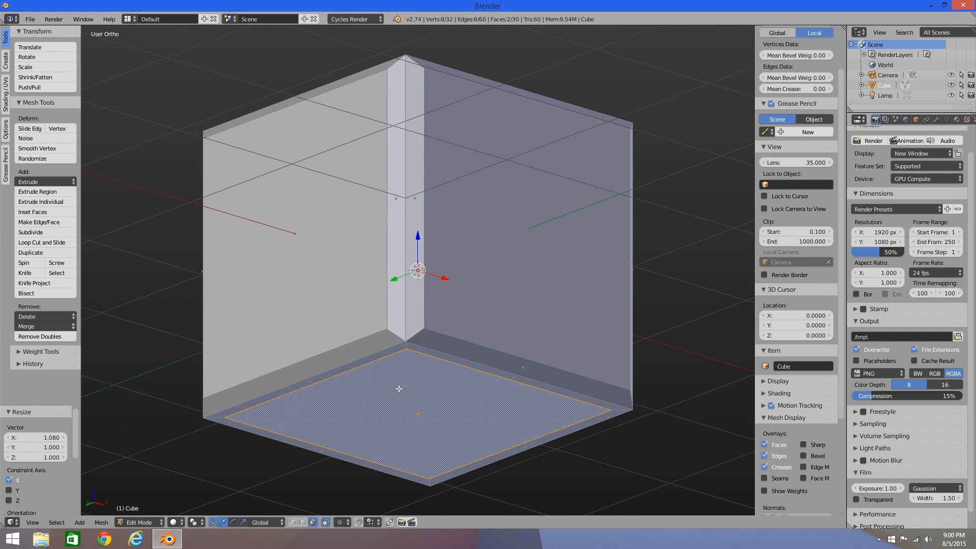
type("sz1.08")
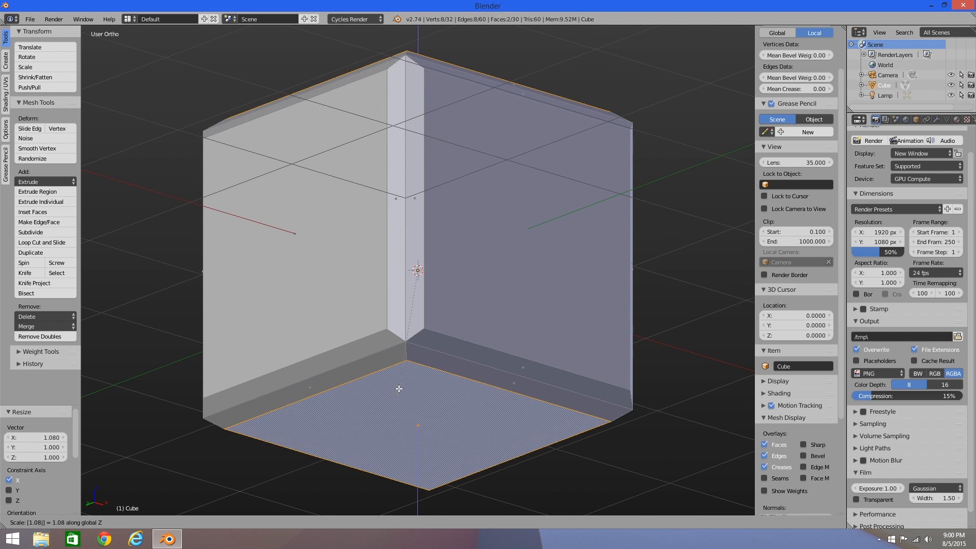
key("Return")
middle_click_drag(410, 308, 473, 285)
key("Tab")
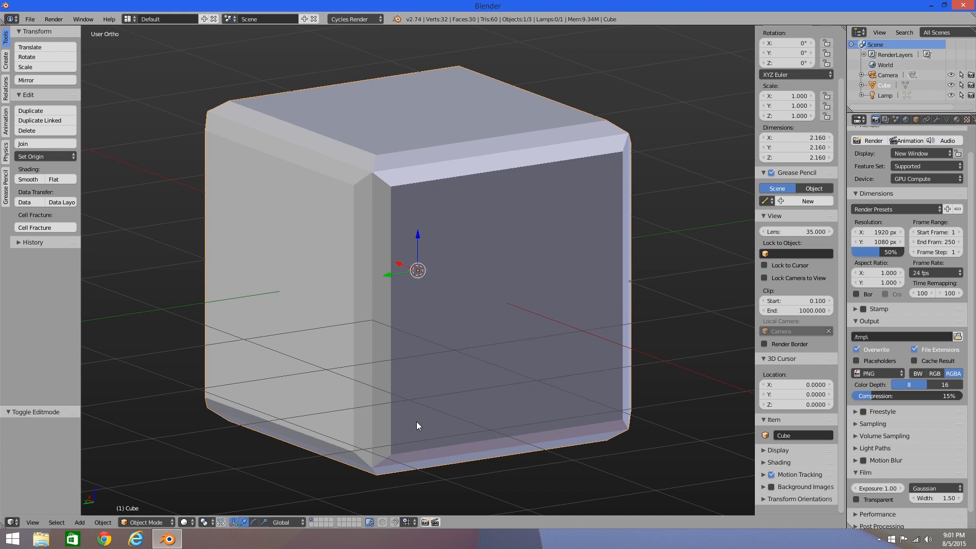
Switch to empty layer 2, enable background images and add an image slot for all views
key("2")
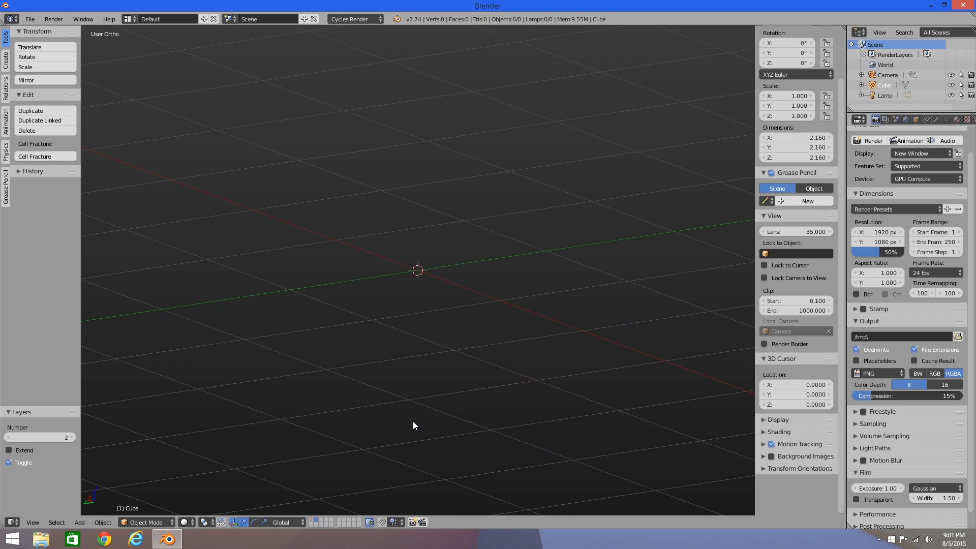
left_click(764, 456)
left_click(783, 471)
scroll(783, 469, "down", 1)
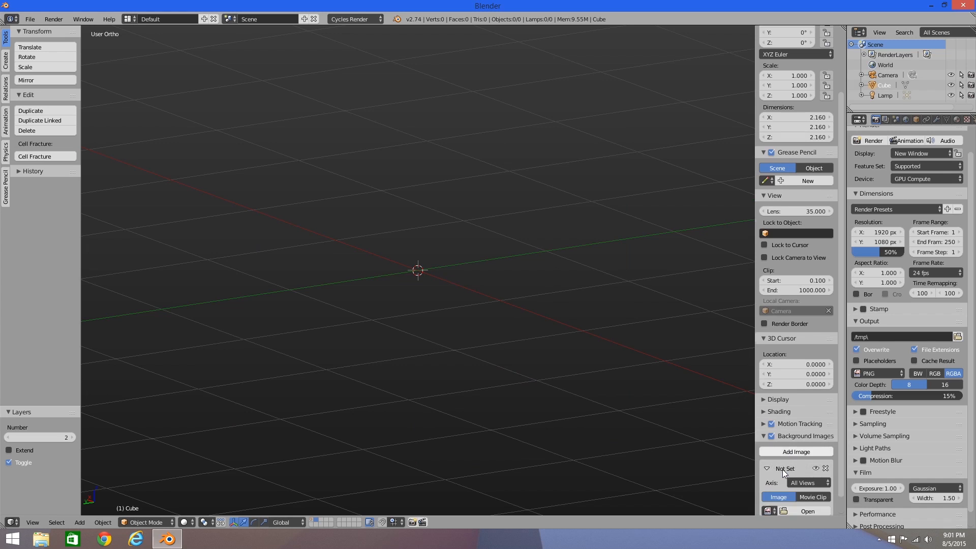
scroll(782, 468, "down", 2)
Load the question-mark block picture download.jpg from D:\Pictures as the background image
left_click(796, 471)
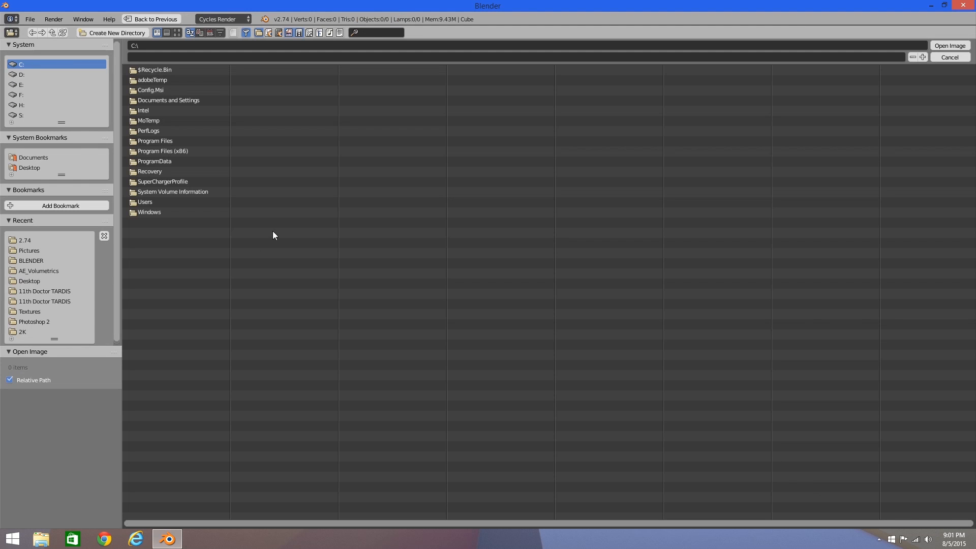
left_click(20, 75)
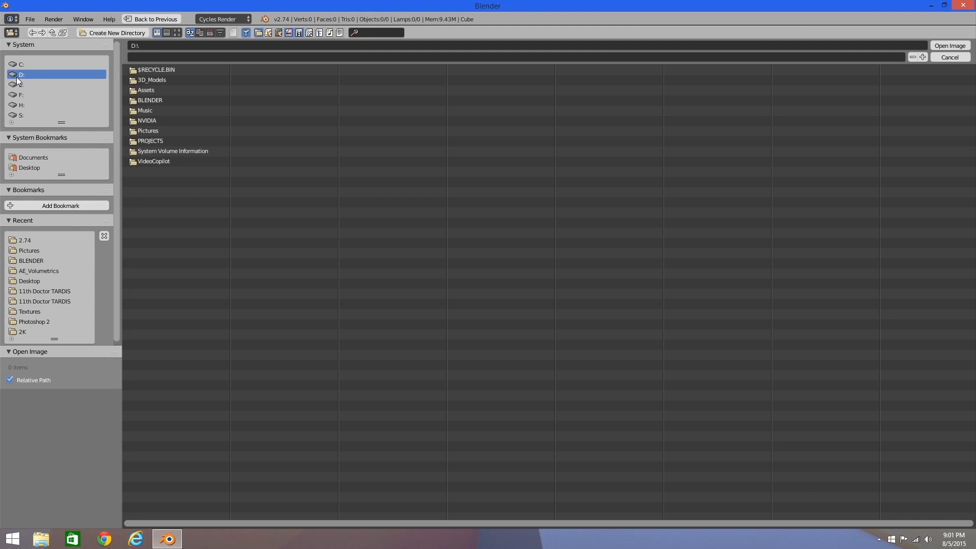
left_click(147, 133)
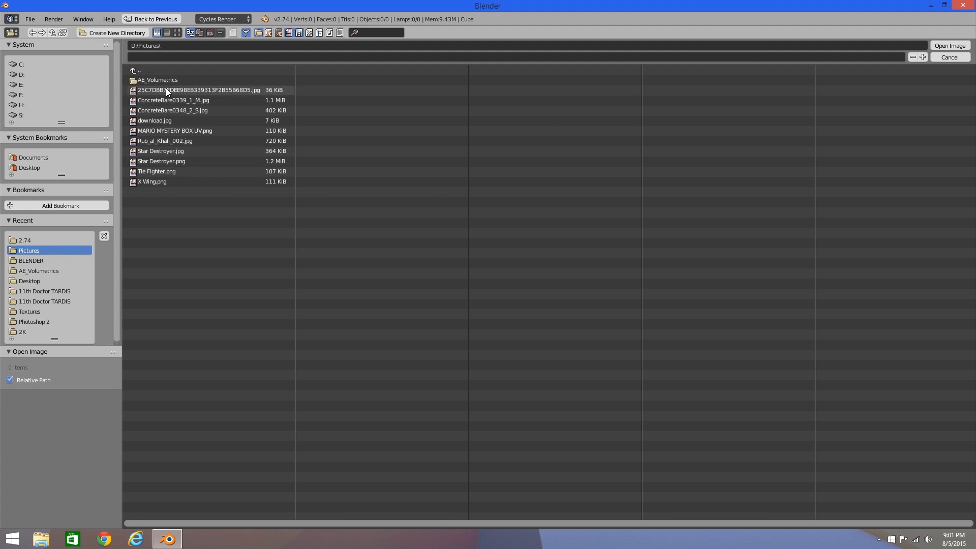
left_click(176, 33)
left_click(436, 100)
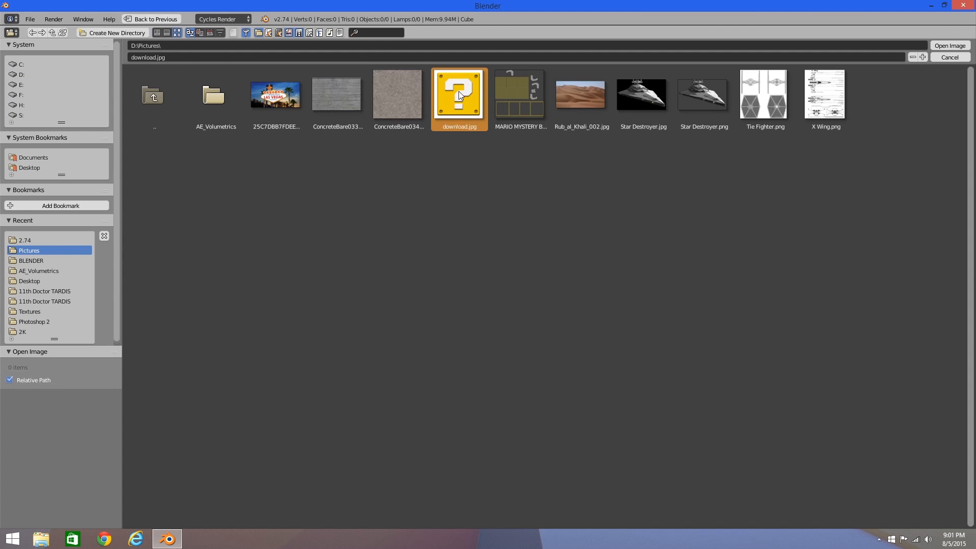
left_click(950, 46)
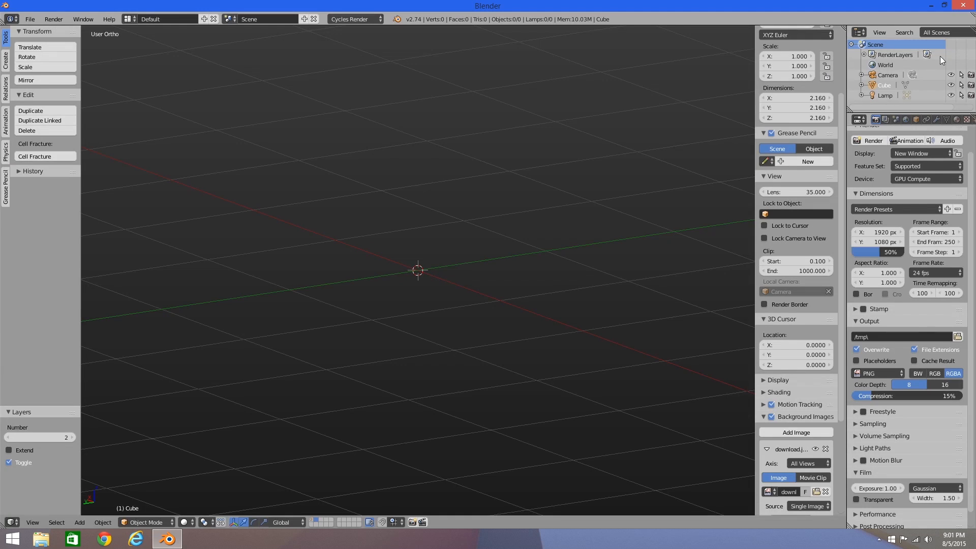
In the front view, add a plane mesh and rotate it 90° about the X axis
key("KP_1")
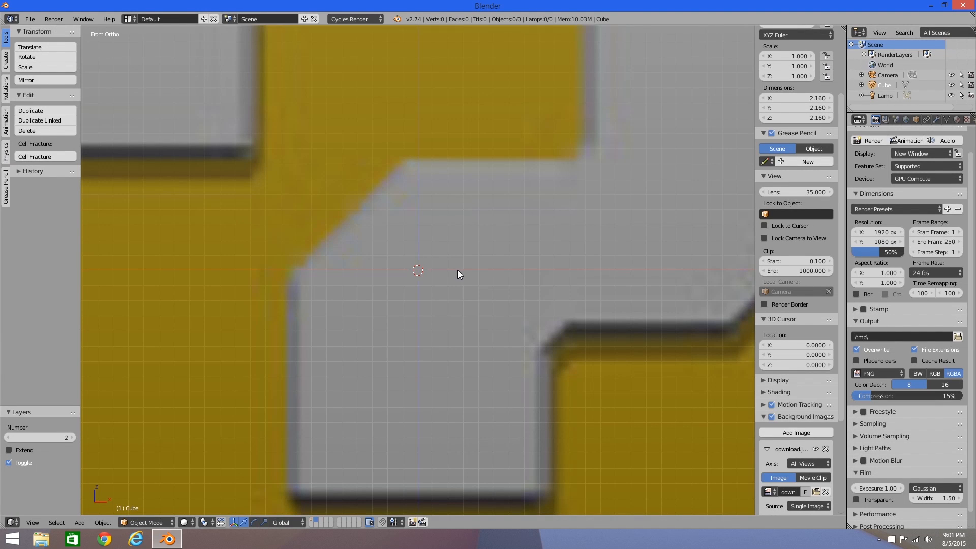
scroll(457, 270, "down", 6)
scroll(452, 273, "up", 6)
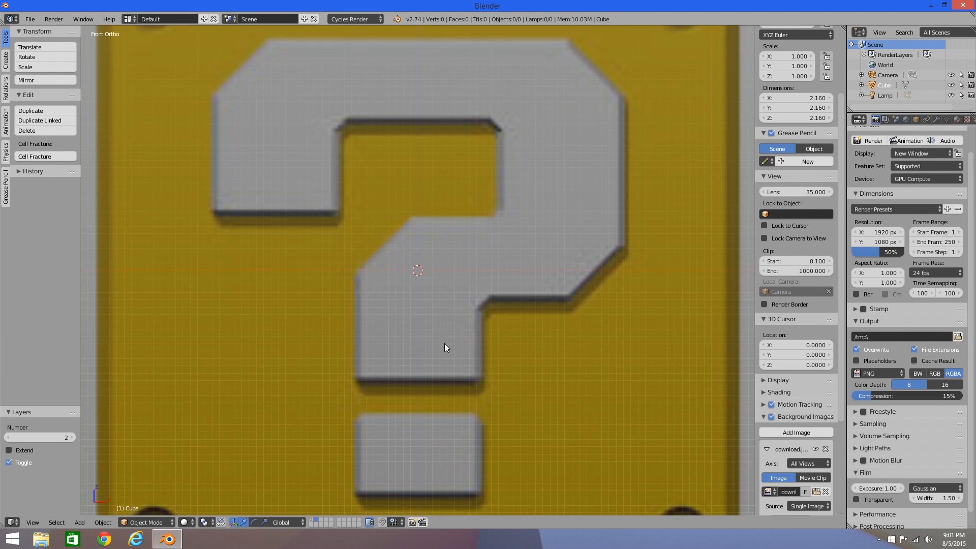
middle_click_drag(479, 368, 458, 286, "shift")
key("shift+a")
mouse_move(450, 287)
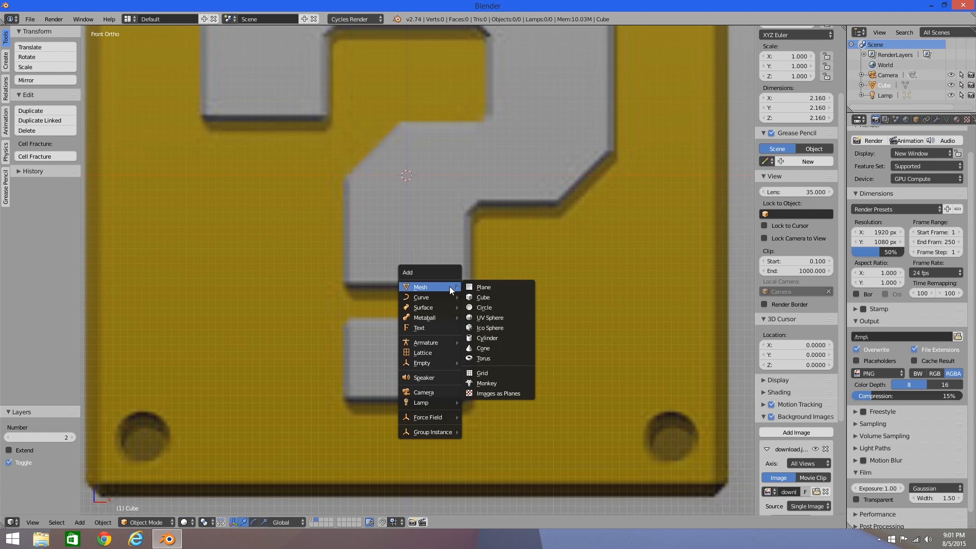
left_click(482, 288)
type("r")
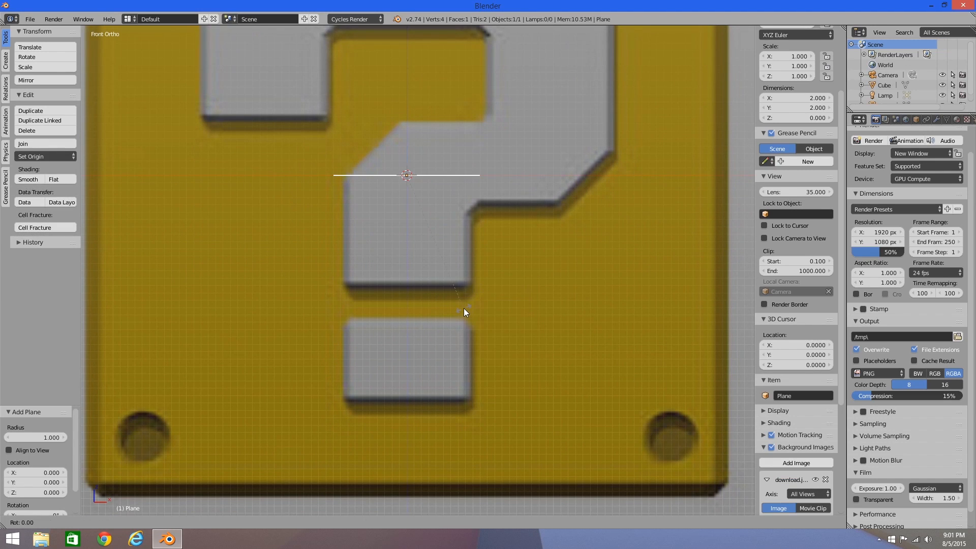
type("x90")
key("Return")
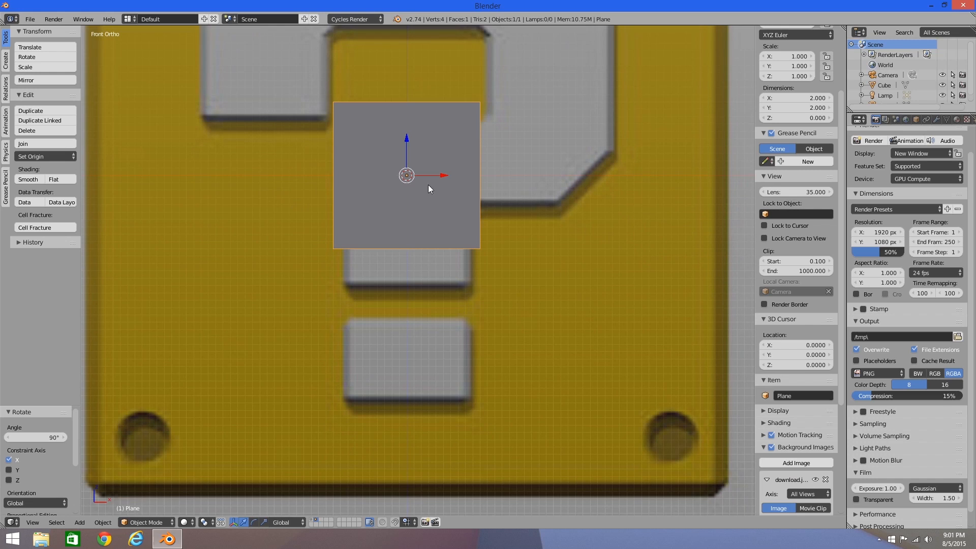
Lower the plane about 2.51 along Z onto the question mark's dot, then scale it about 0.558 along Z and 0.873 along X to fit
left_click_drag(407, 142, 406, 330)
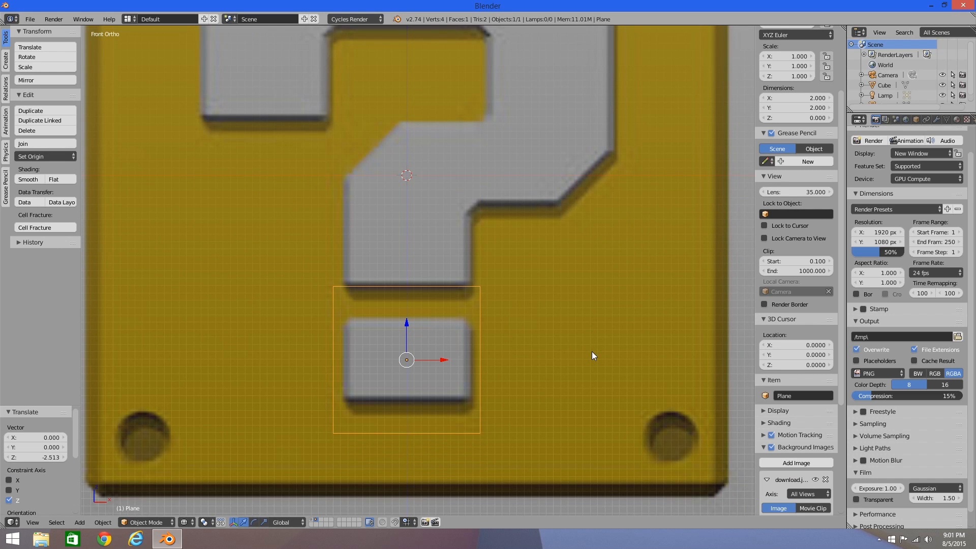
key("s")
key("z")
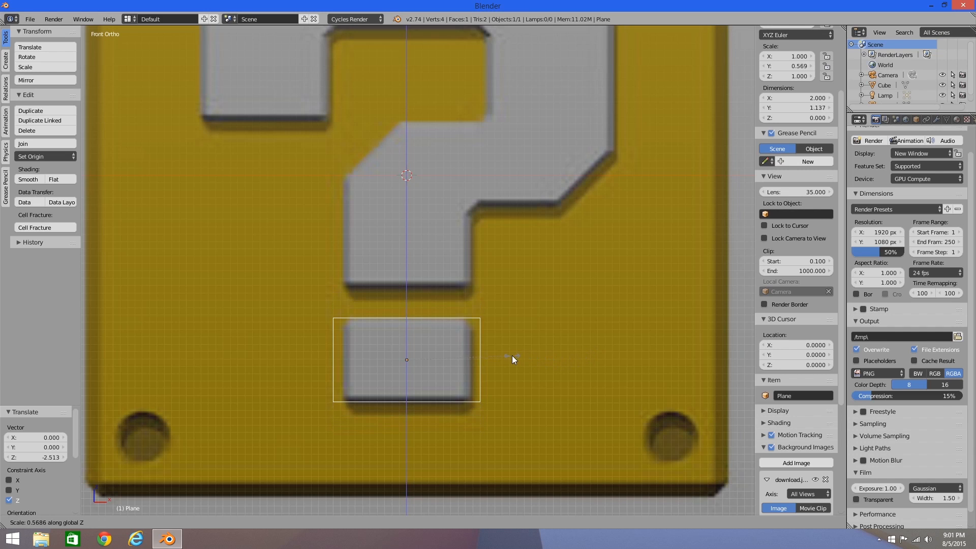
left_click(510, 355)
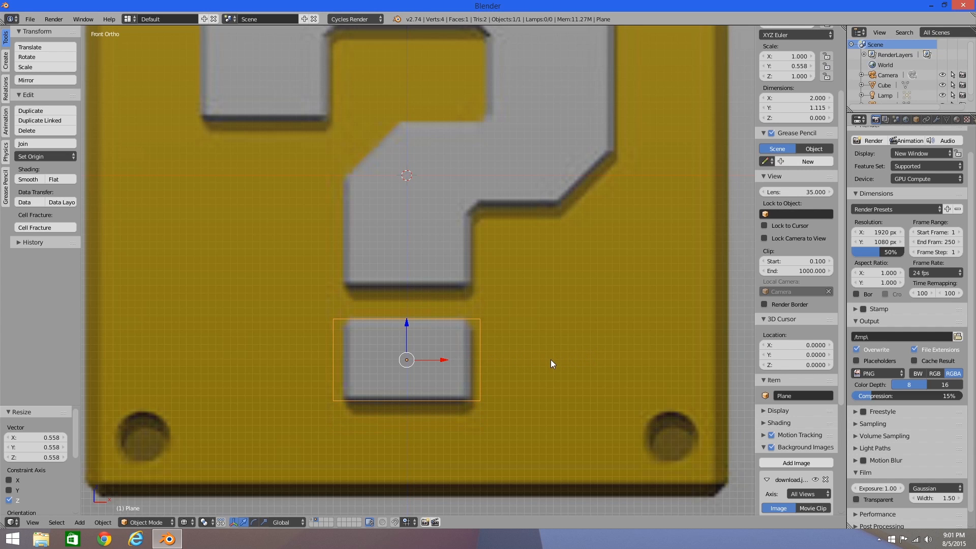
key("s")
key("x")
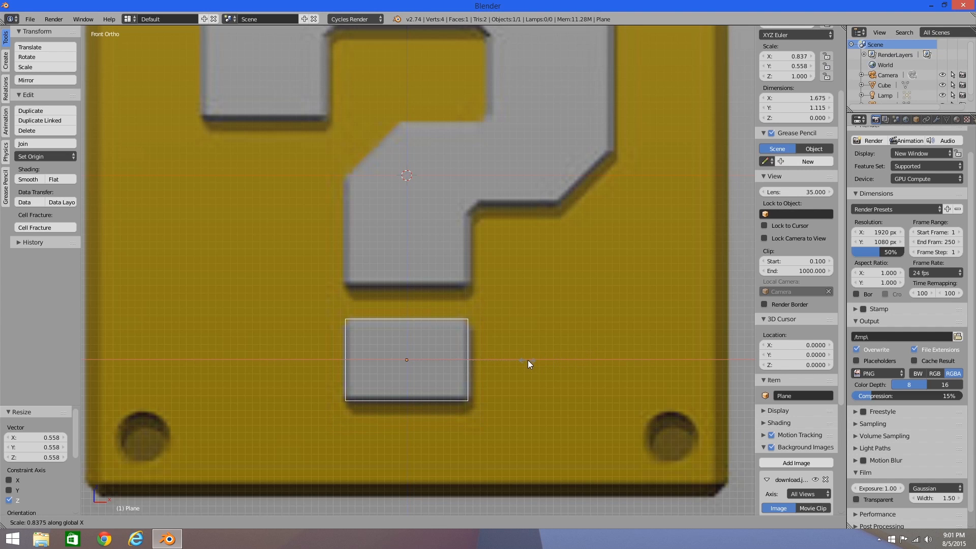
left_click(532, 362)
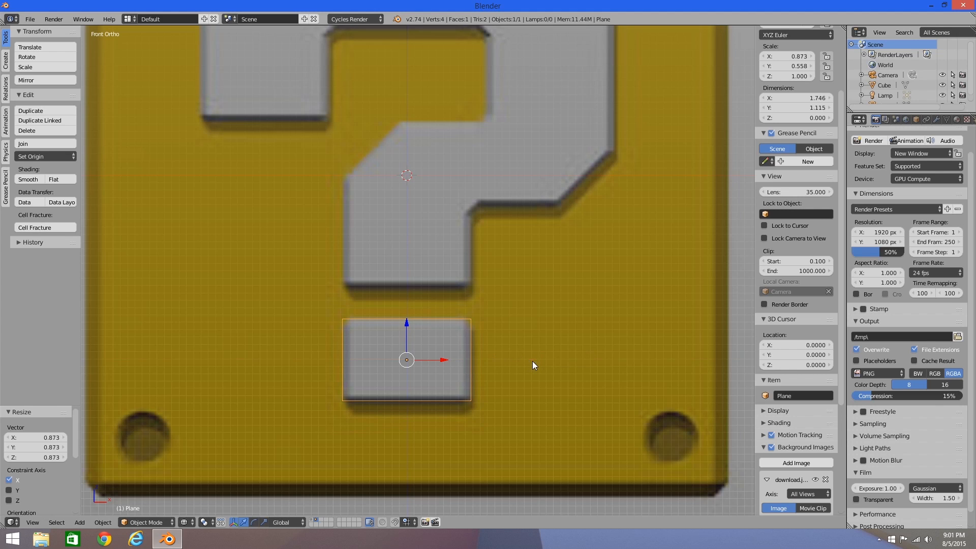
In Edit Mode, duplicate the dot's face and raise the copy about 1.57 along Z onto the bottom of the question mark's stem
key("Tab")
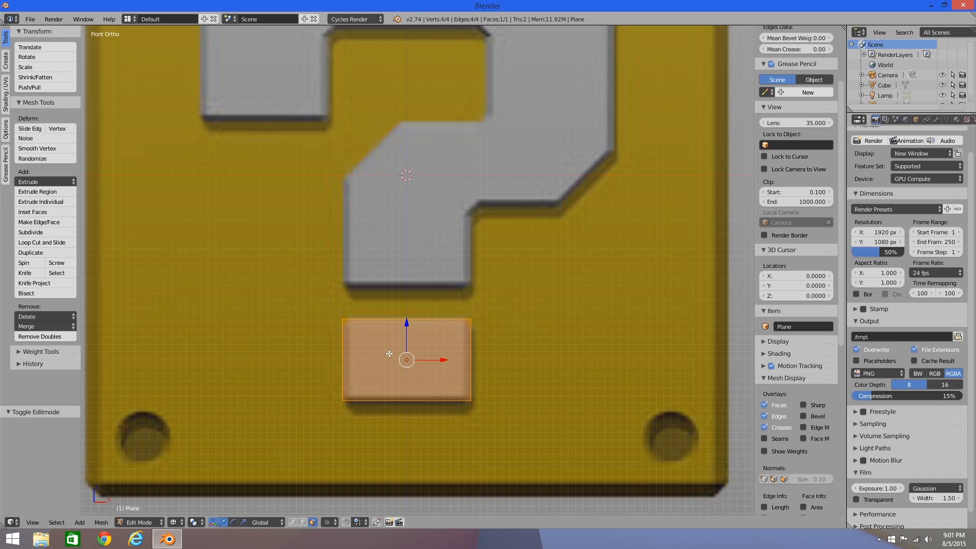
key("e")
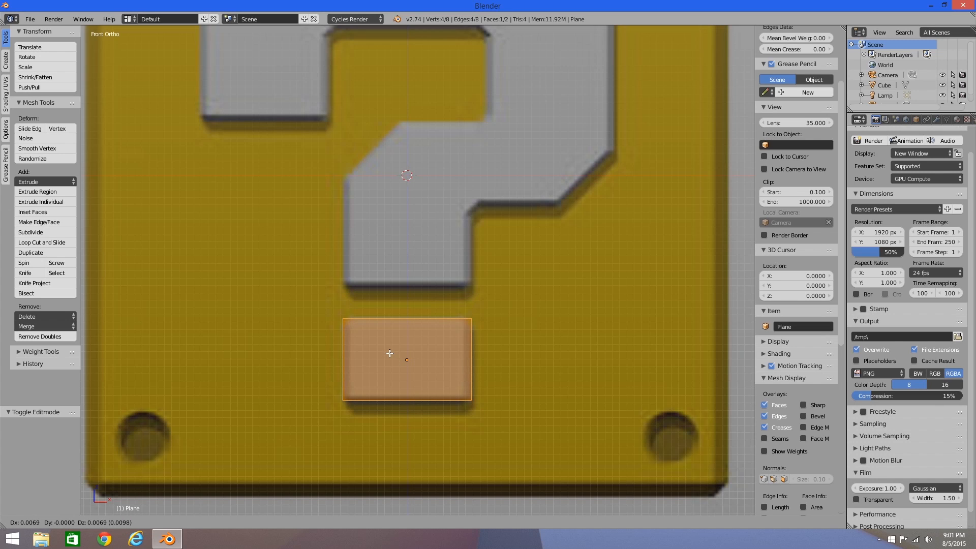
left_click(390, 354)
key("shift+d")
key("z")
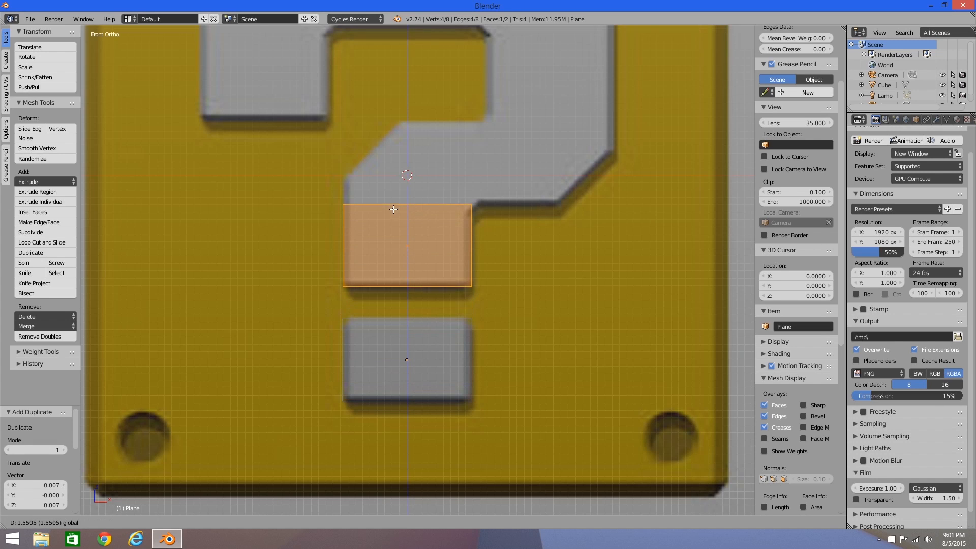
left_click(393, 207)
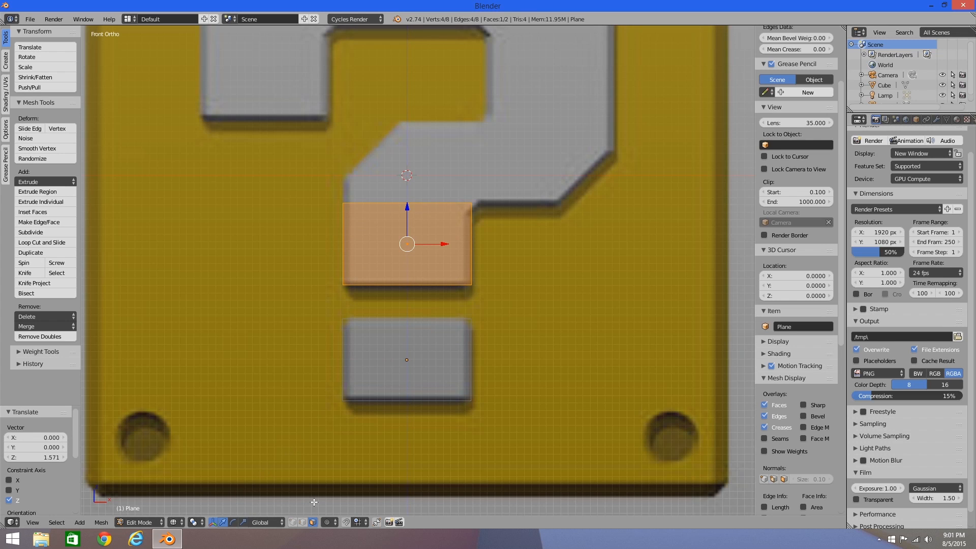
Lower the copy's two upper vertices to the stem's right-hand corner, then raise the upper-left vertex about 0.56 along Z to the bevel's start
key("a")
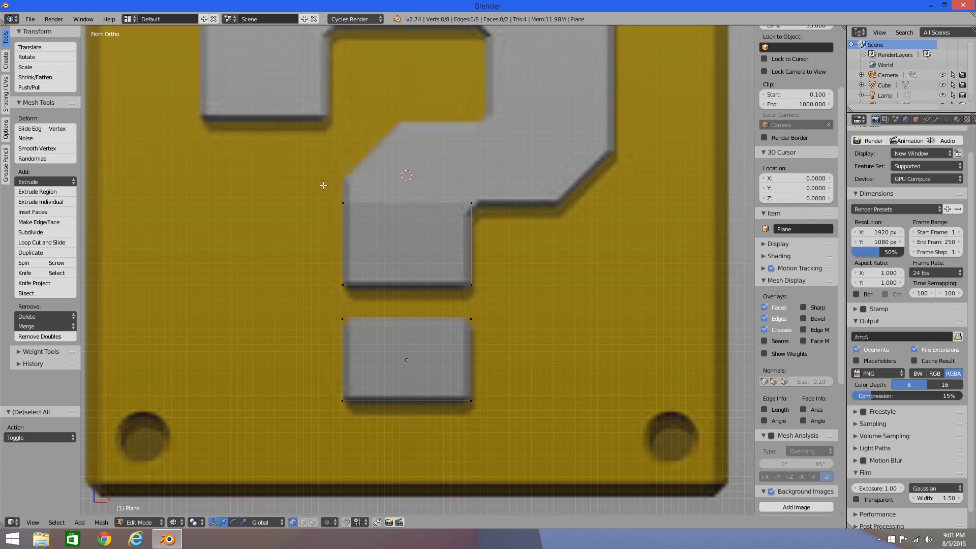
key("b")
left_click_drag(315, 177, 471, 209)
left_click_drag(405, 162, 404, 179)
right_click(343, 217)
left_click_drag(342, 181, 351, 138)
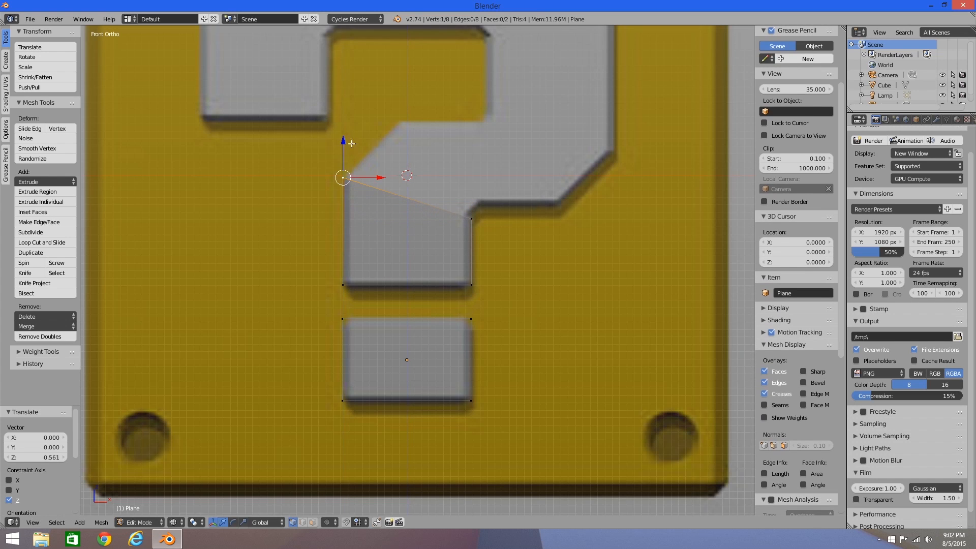
Extrude the stem's slanted upper edge to the top of the left bevel and move its right vertex to the small inner corner beside the stem
right_click(472, 220, "shift")
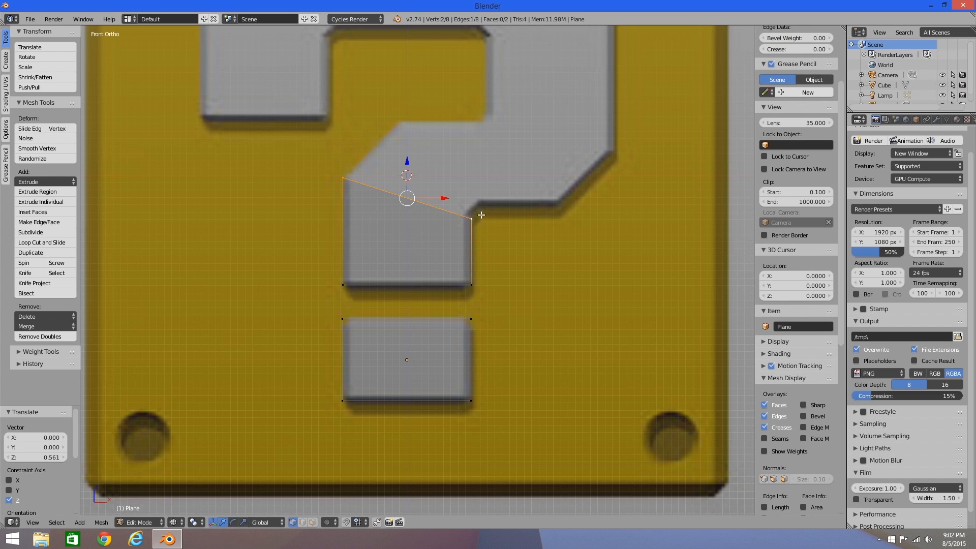
key("e")
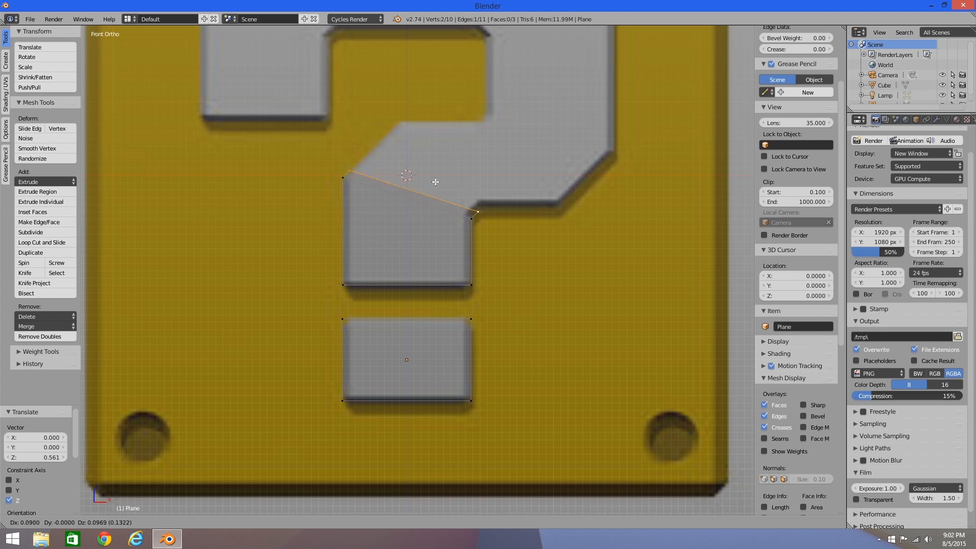
left_click(484, 139)
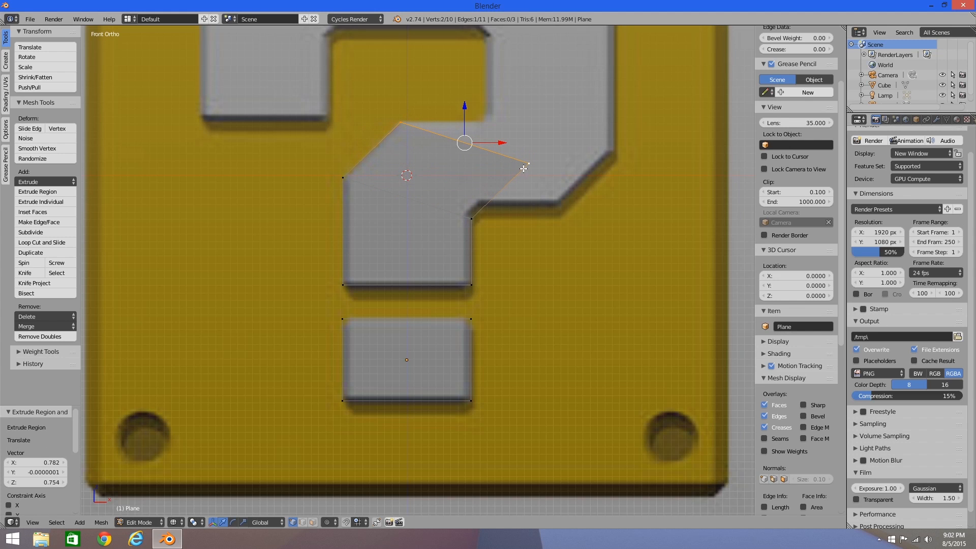
right_click(526, 165)
key("g")
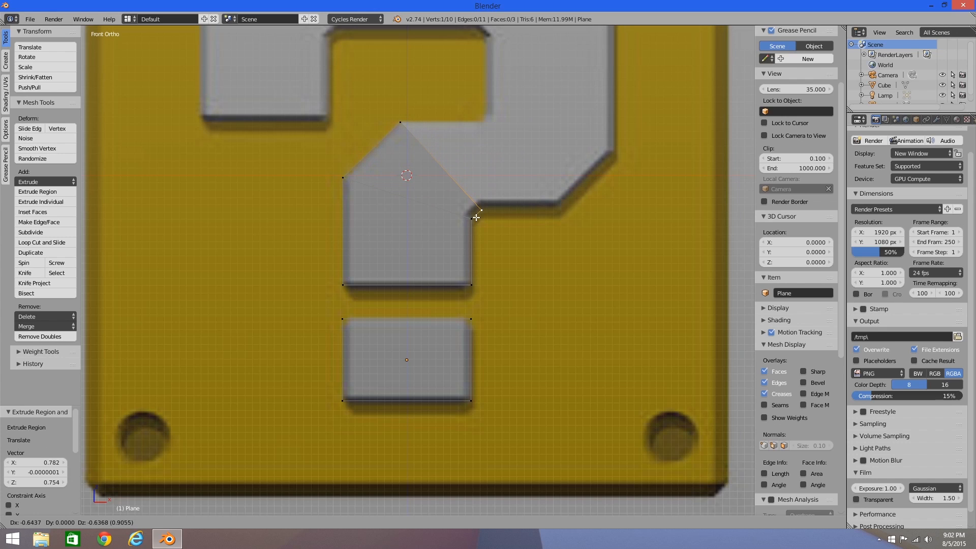
left_click(475, 213)
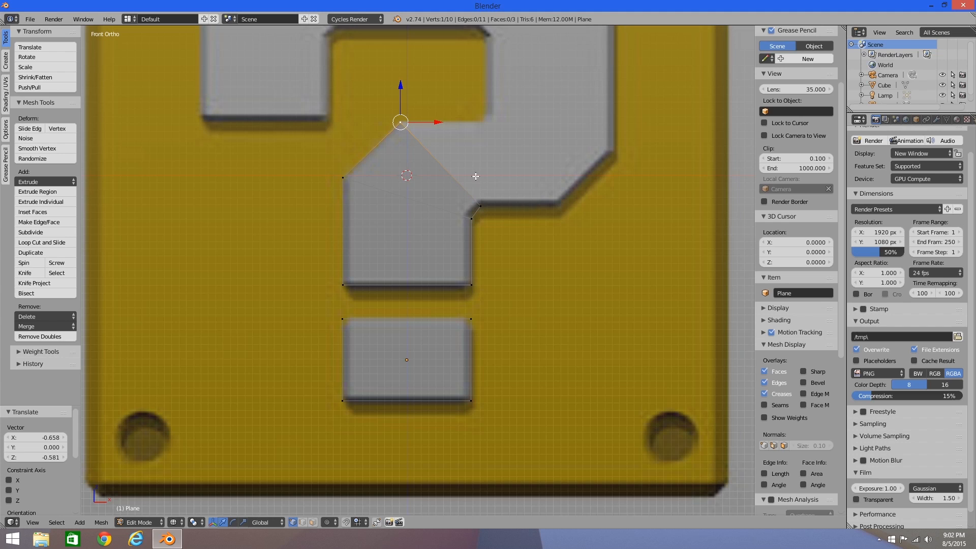
Extrude the end edge about 1.14 along X, then extrude it diagonally about 0.69 in X and 0.73 in Z along the lower-right bevel
right_click(401, 123, "shift")
key("e")
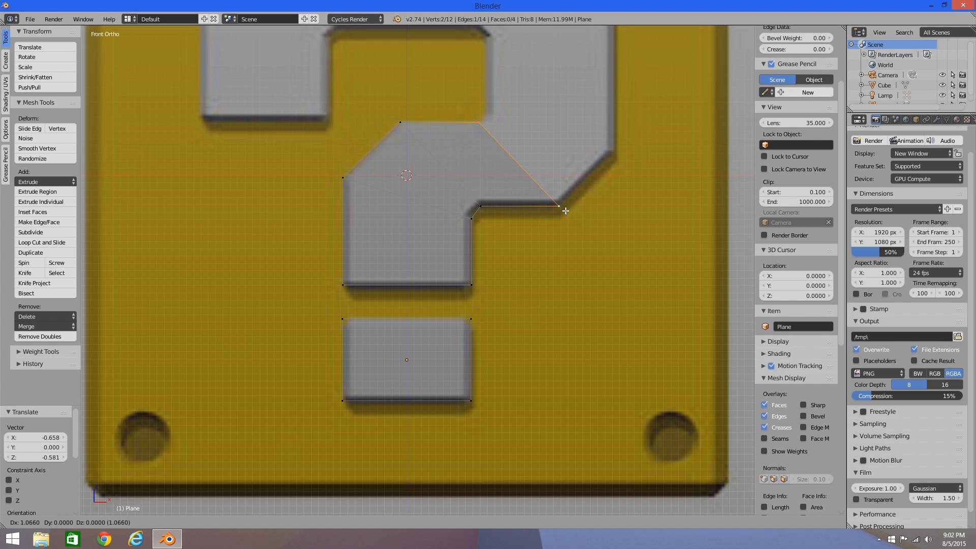
left_click(571, 210)
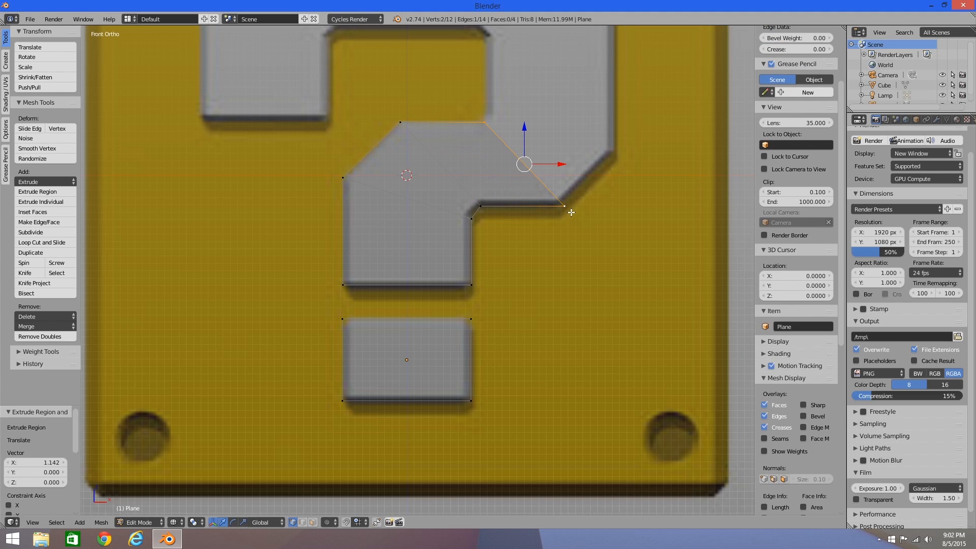
key("e")
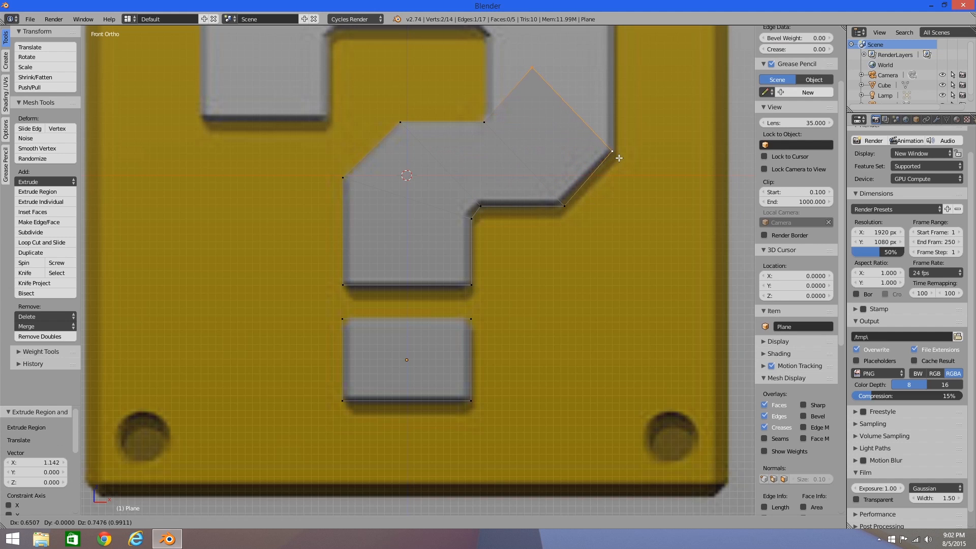
left_click(621, 160)
Move the end edge's inner vertex about -0.64 along X and lower it to the inner corner at the base of the right arm
middle_click_drag(564, 145, 580, 300, "shift")
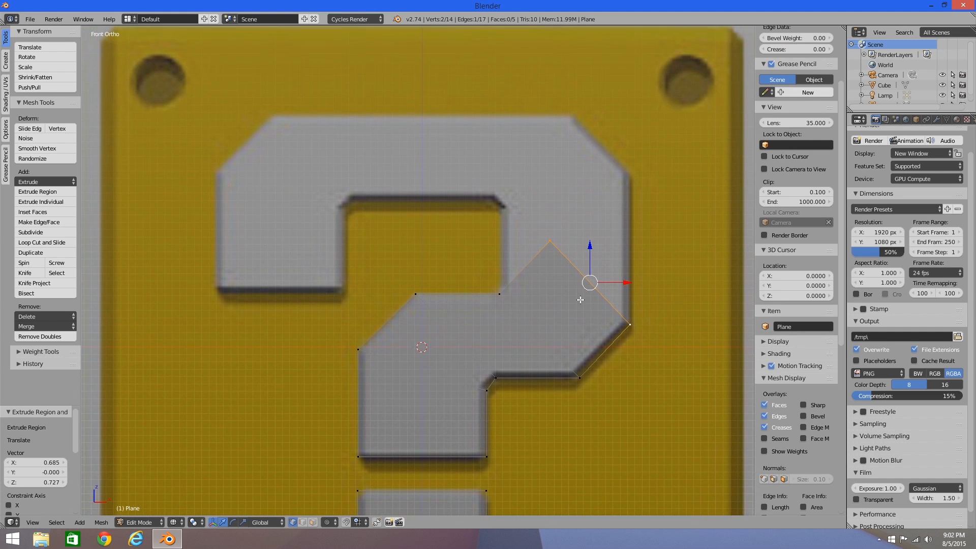
right_click(559, 228)
key("g")
key("x")
left_click(532, 235)
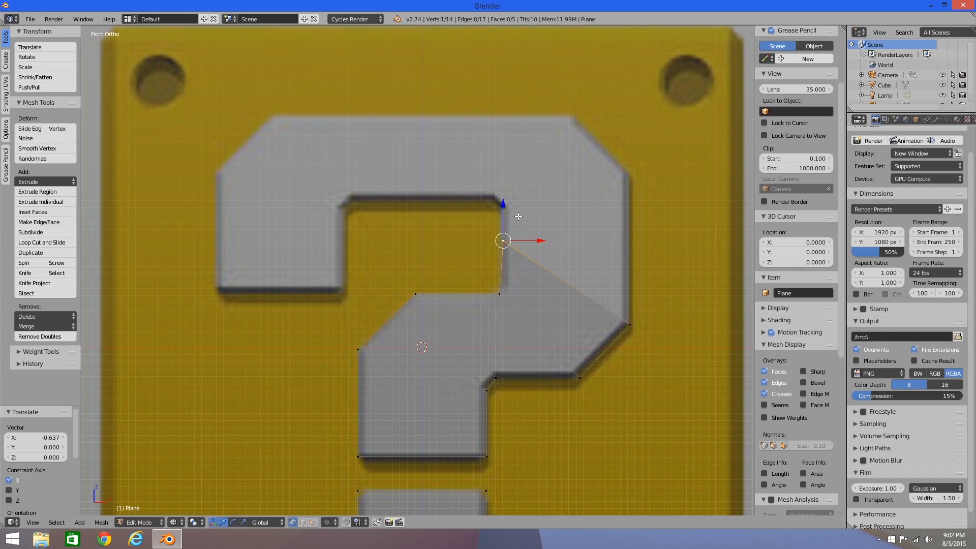
left_click_drag(506, 207, 510, 249)
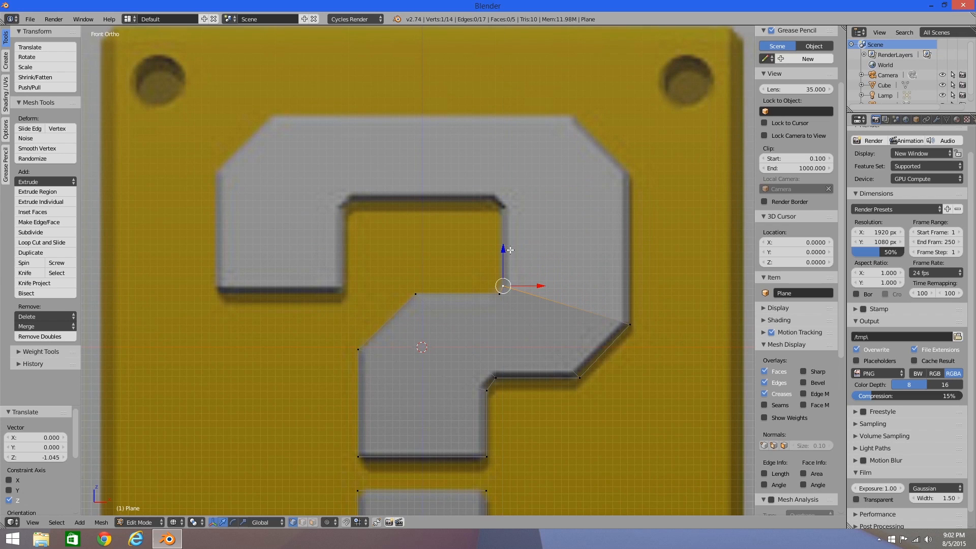
Extrude the end edge about 1.02 up the right arm, then raise its outer vertex about 1.02 along Z to the upper-right bevel
right_click(630, 324, "shift")
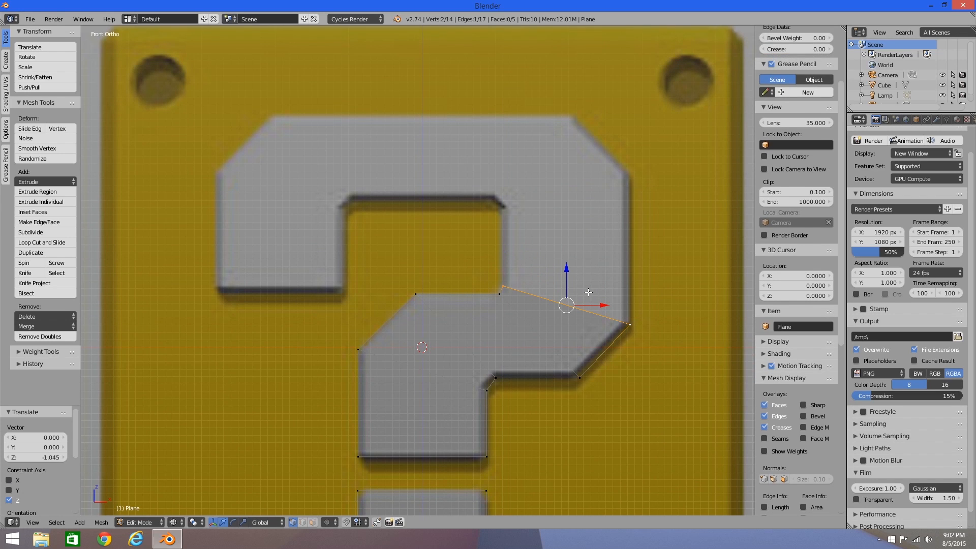
key("e")
left_click(587, 217)
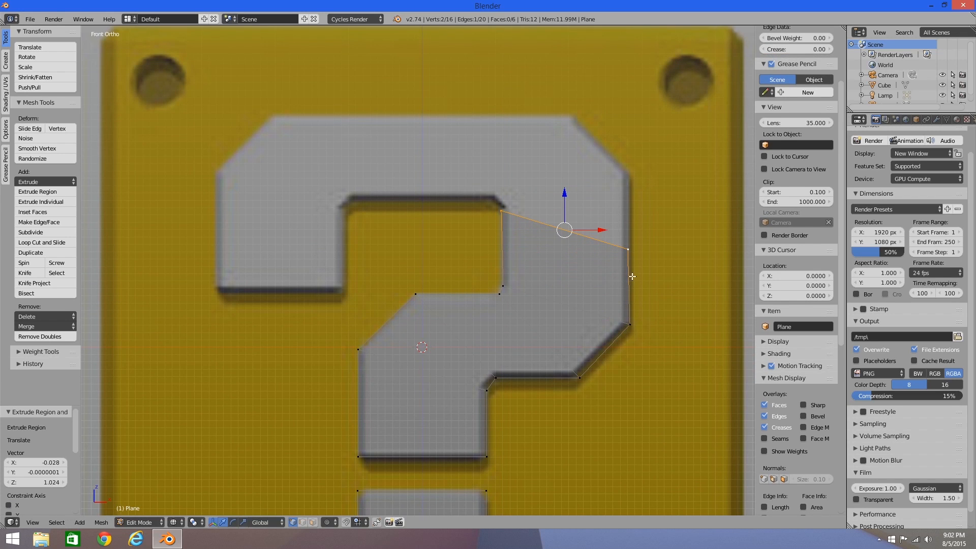
right_click(629, 249)
left_click_drag(630, 213, 630, 138)
Extrude the end edge around the small inner bevel and move its outer vertex about -0.64 in X and 0.64 in Z to the top-right corner
right_click(510, 215, "shift")
key("e")
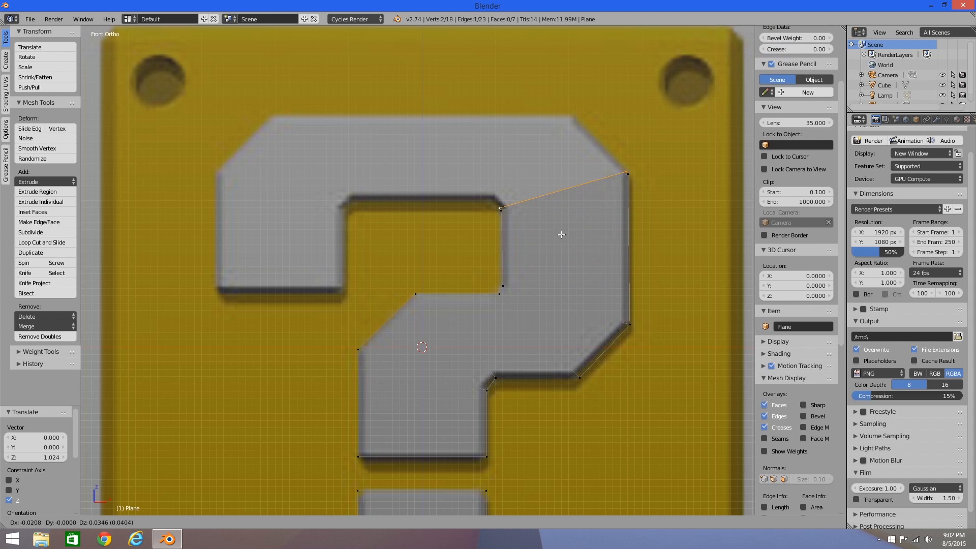
left_click(575, 183)
right_click(622, 159)
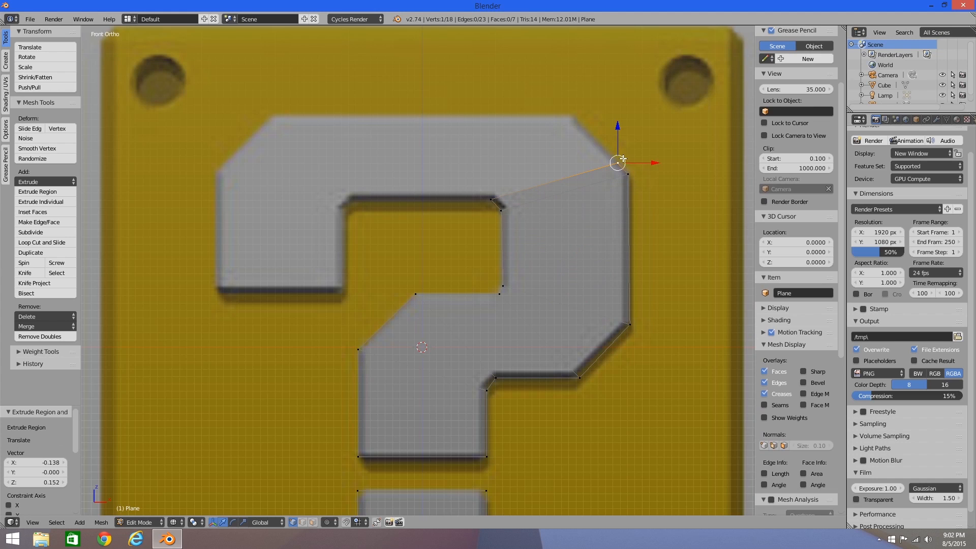
left_click_drag(623, 158, 576, 112)
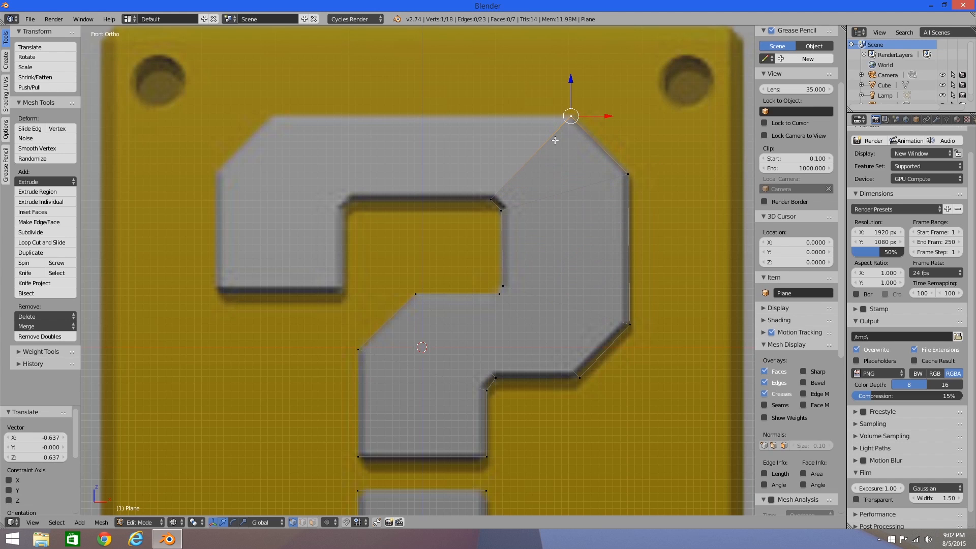
Extrude the end edge about -1.92 in X along the top bar and move its upper vertex about -2.08 in X to the upper-left bevel
right_click(496, 205, "shift")
key("e")
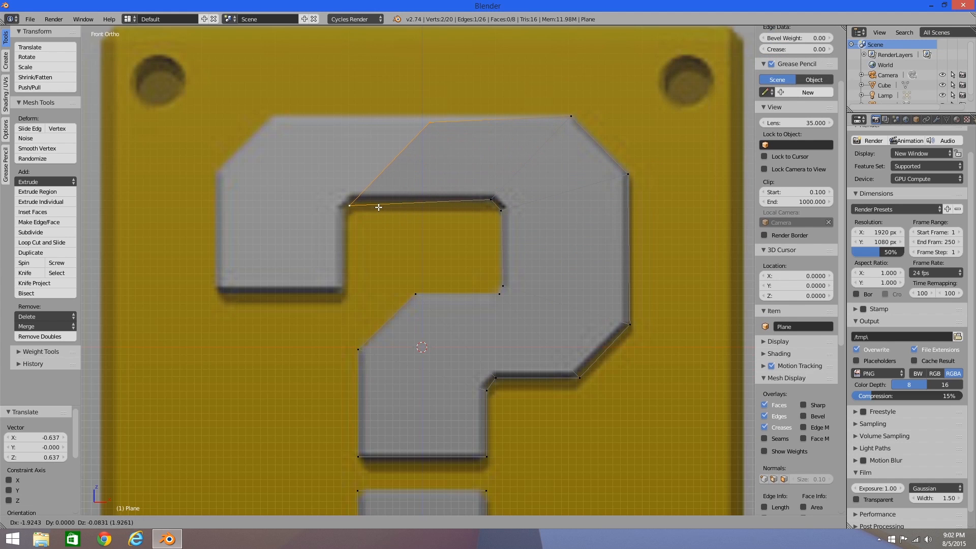
left_click(379, 202)
right_click(432, 118)
key("g")
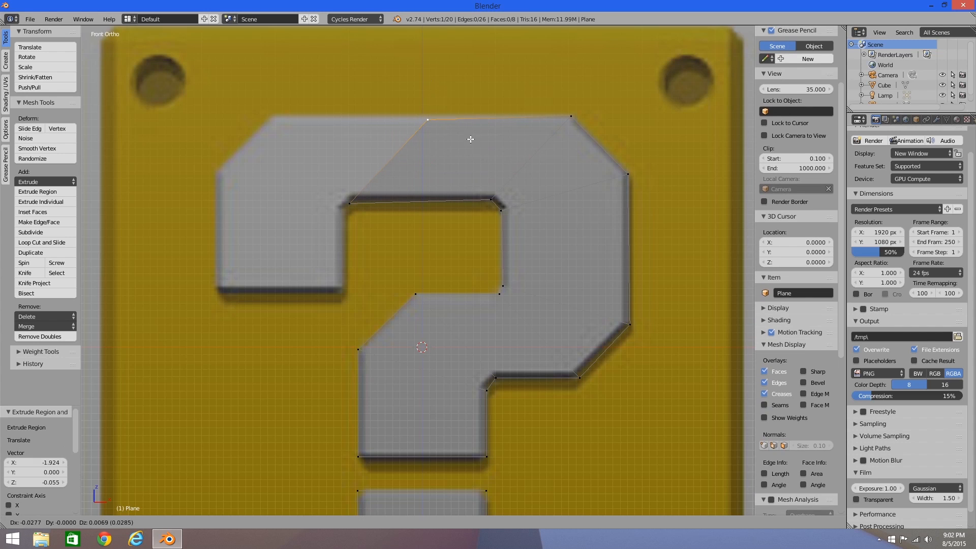
left_click(321, 135)
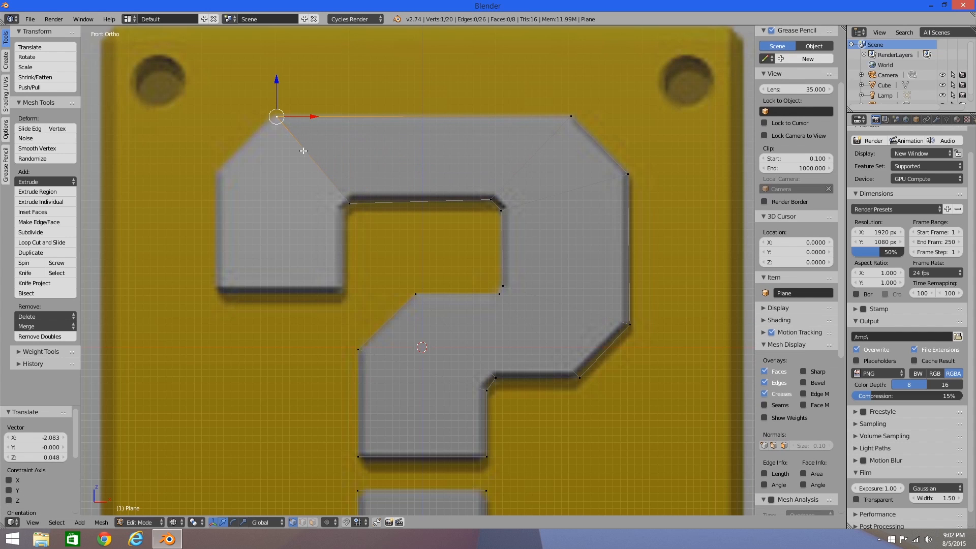
Extrude the end edge about -0.82 in X and -0.73 in Z around the upper-left bevel, then move its inner vertex about 0.75 in X and 0.60 in Z
right_click(349, 209, "shift")
key("e")
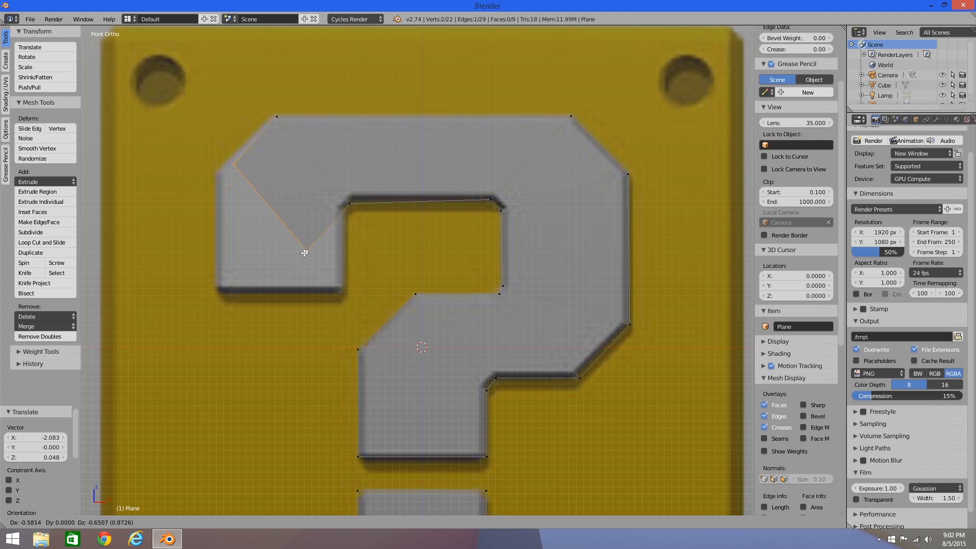
left_click(297, 258)
right_click(298, 259)
key("g")
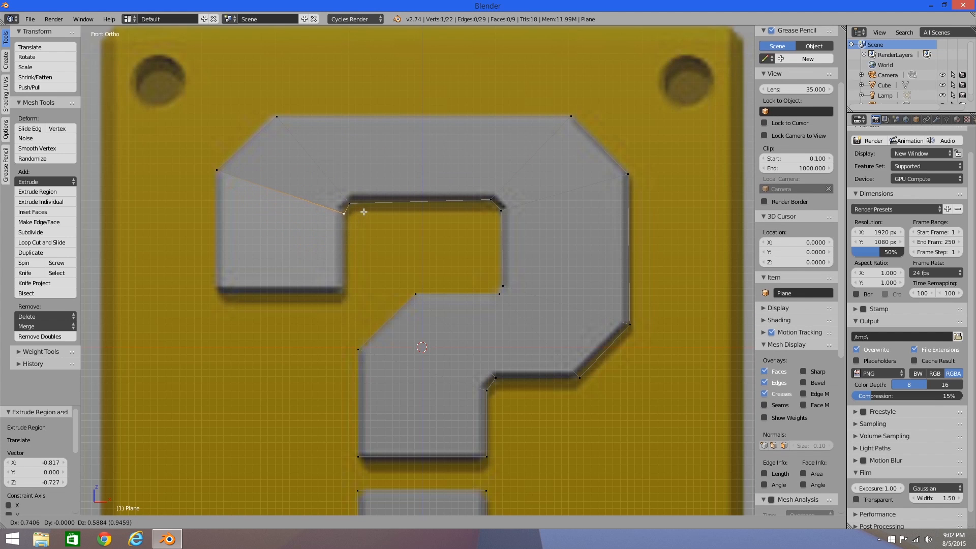
left_click(364, 212)
Extrude the end edge about -1.62 along Z down the left arm, then raise its inner vertex about 0.55 to square the arm's end
right_click(221, 175, "shift")
key("e")
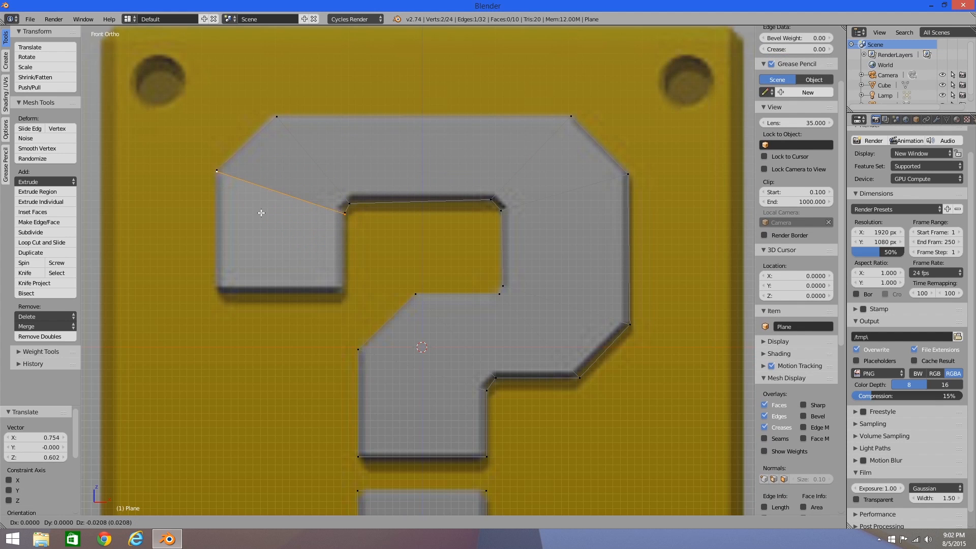
left_click(279, 320)
right_click(335, 331)
key("g")
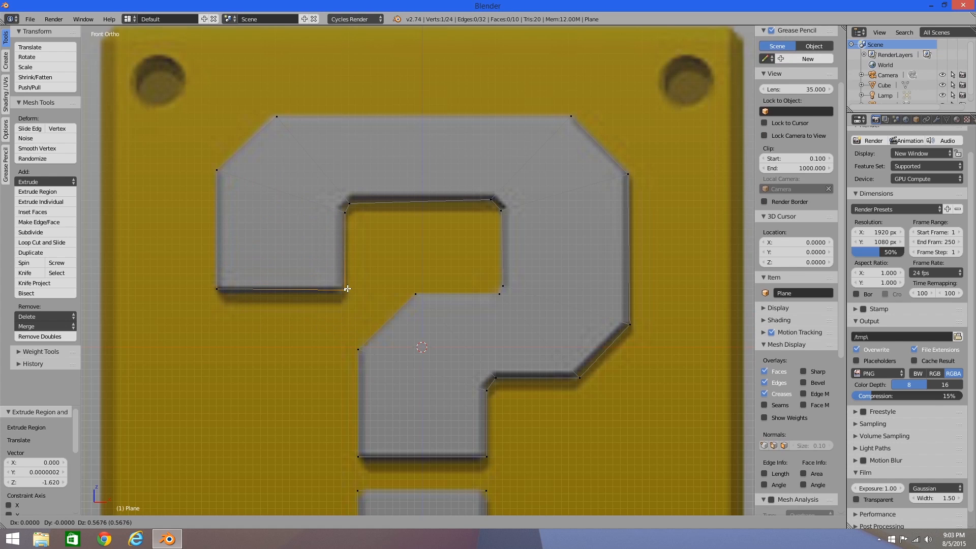
left_click(344, 290)
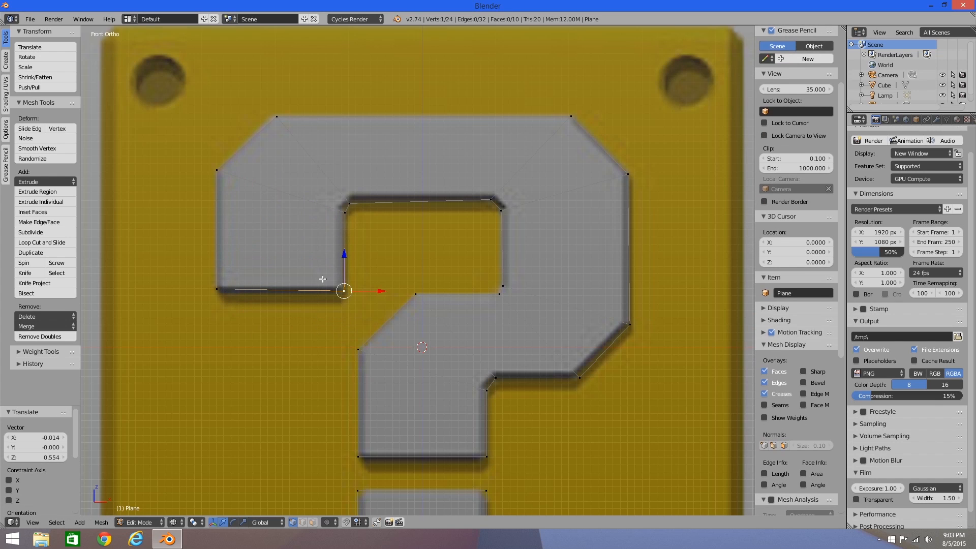
Flatten the question mark's top edge by scaling its two end vertices to 0 along Z
right_click(277, 117)
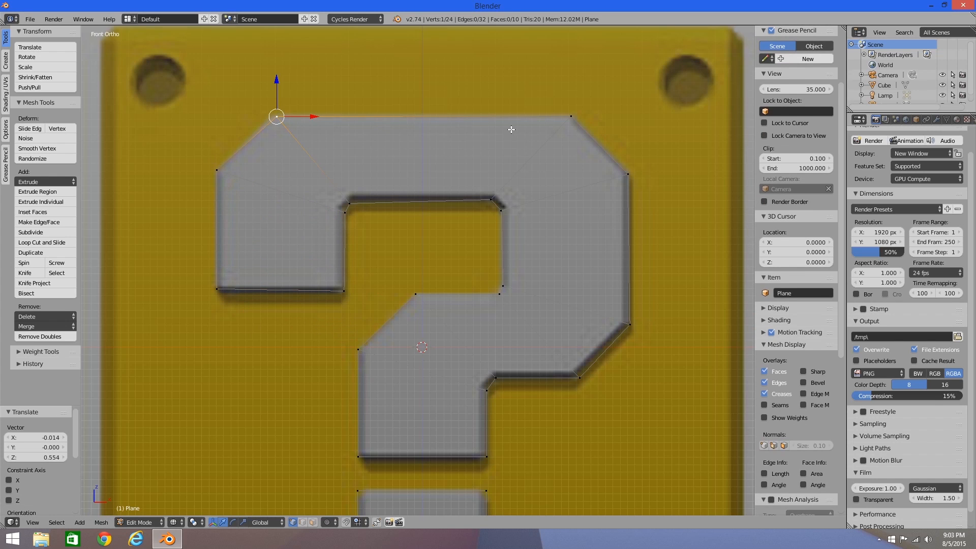
right_click(547, 124, "shift")
key("s")
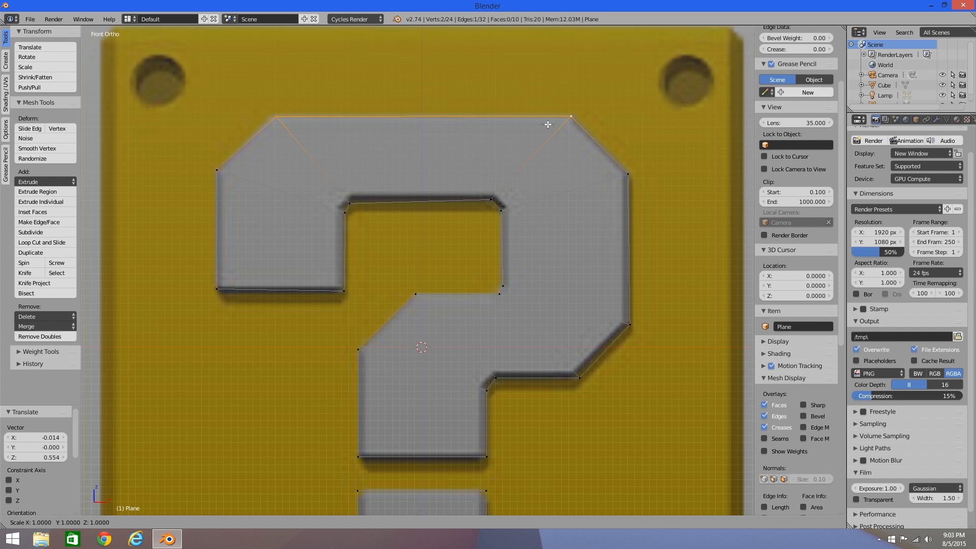
key("z")
key("0")
key("Return")
Straighten the left arm's outer edge by scaling its two vertices to 0 along X
right_click(218, 171)
right_click(225, 299, "shift")
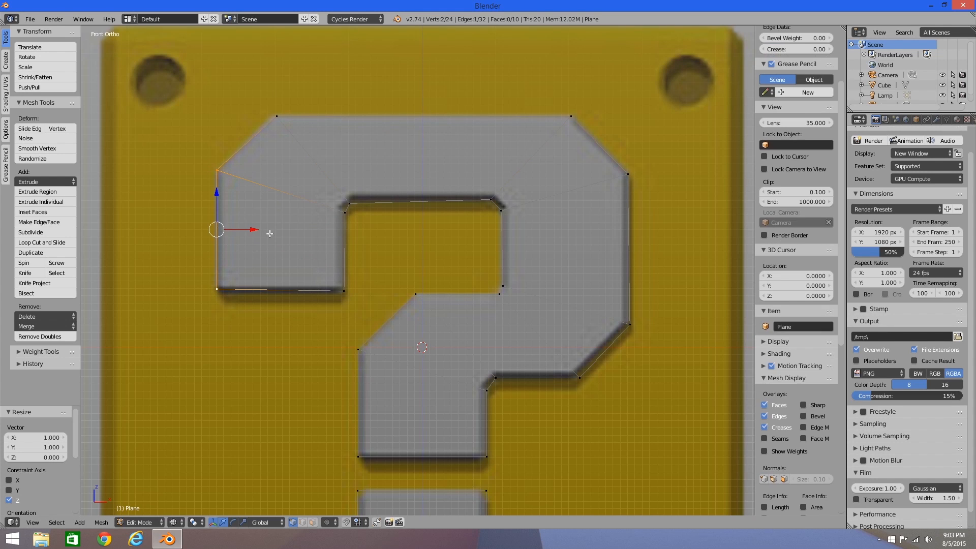
key("s")
key("x")
key("0")
key("Return")
Flatten the left arm's bottom edge, the opening's upper edge and the lower horizontal edges by scaling each vertex pair to 0 along Z
right_click(218, 289)
right_click(359, 200)
right_click(415, 293)
right_click(499, 294, "shift")
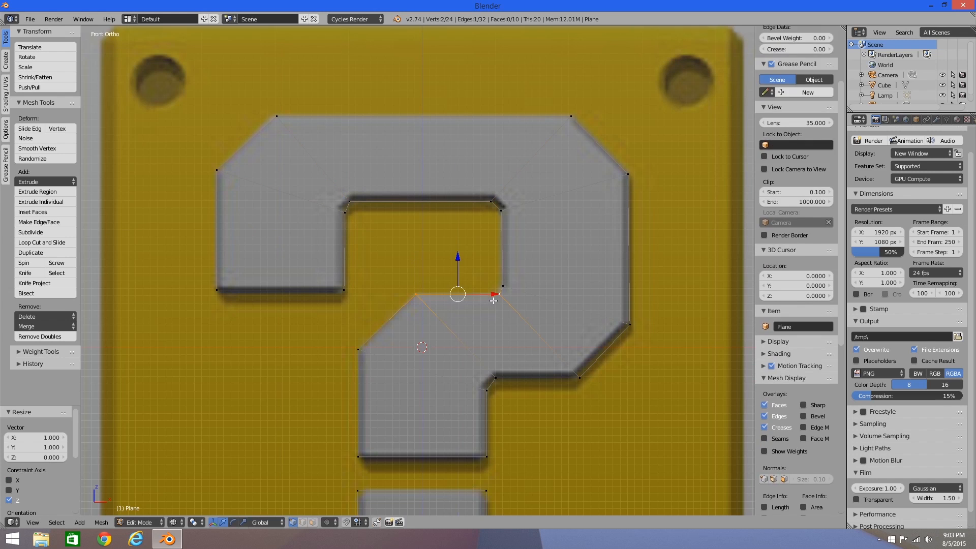
right_click(487, 457, "shift")
right_click(495, 378)
right_click(580, 378, "shift")
Straighten the right arm's outer edge by scaling its two vertices to 0 along X
right_click(628, 174)
right_click(632, 324, "shift")
key("s")
key("x")
key("2")
key("0")
key("BackSpace")
key("BackSpace")
key("0")
key("Return")
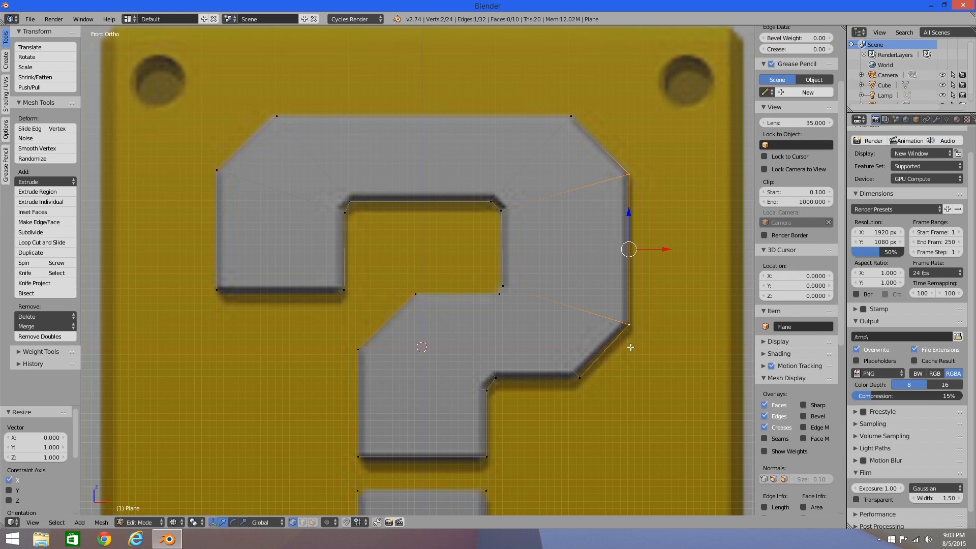
scroll(391, 404, "down", 1)
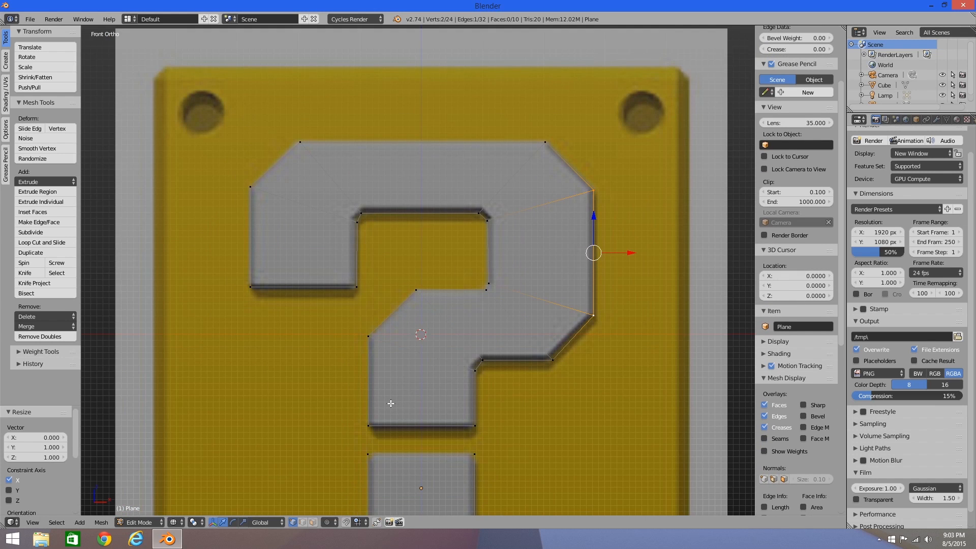
scroll(391, 403, "up", 1)
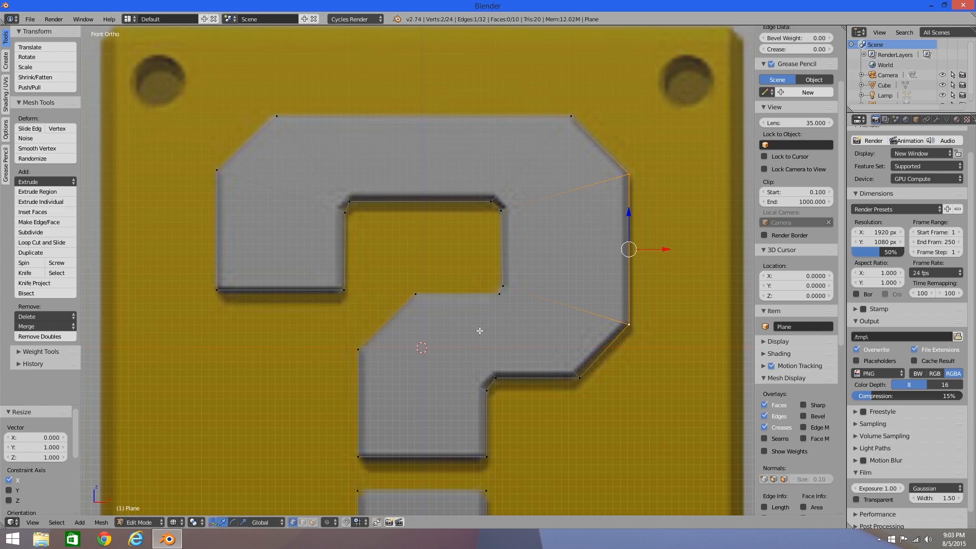
Select the whole question mark mesh and extrude it about 0.55 along Y to give it depth
middle_click_drag(528, 319, 495, 332)
key("a")
key("a")
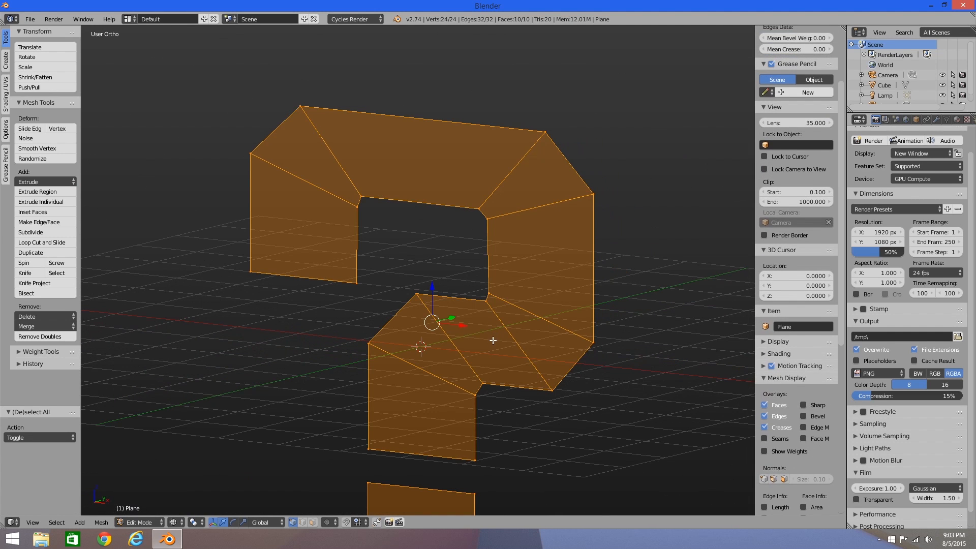
key("e")
left_click(516, 337)
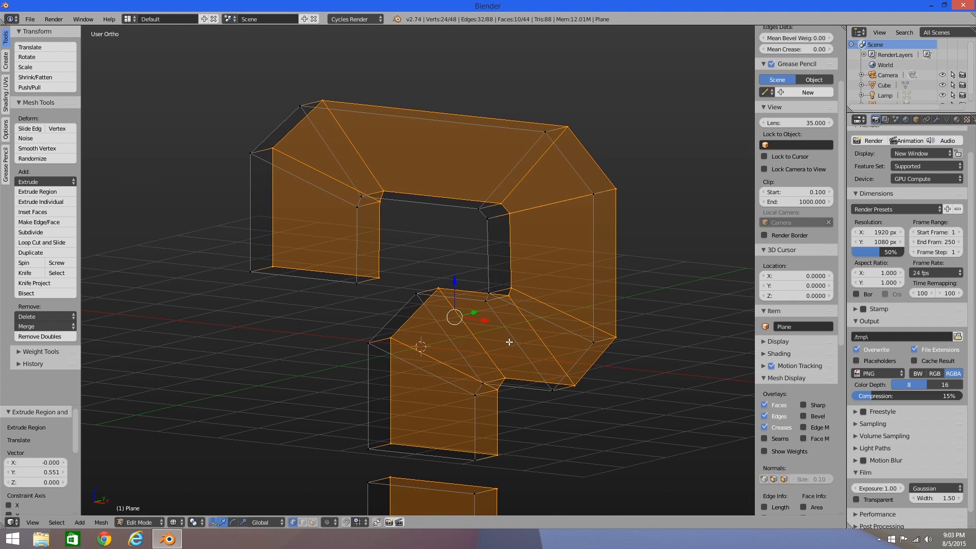
Switch to solid shading, recalculate the normals of the whole mesh and clear the selection
key("z")
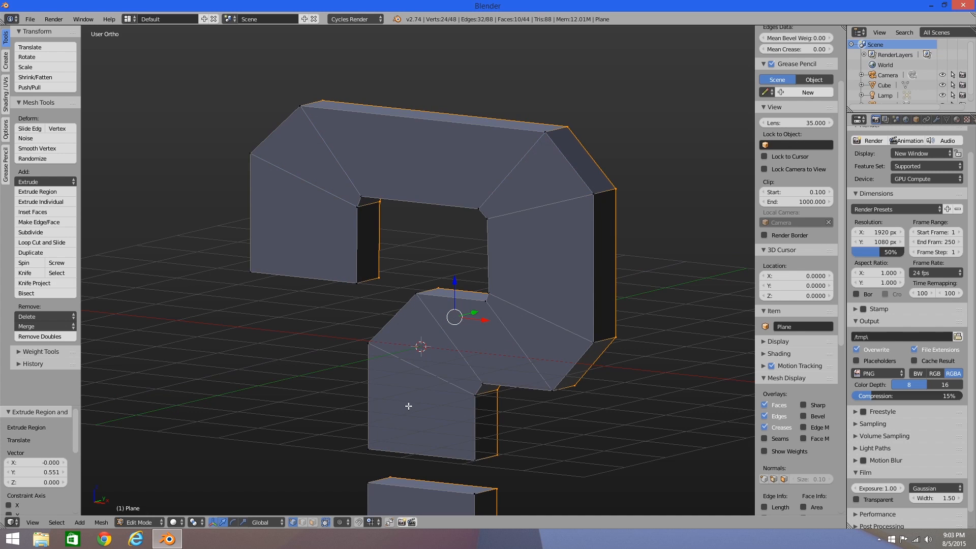
key("a")
key("a")
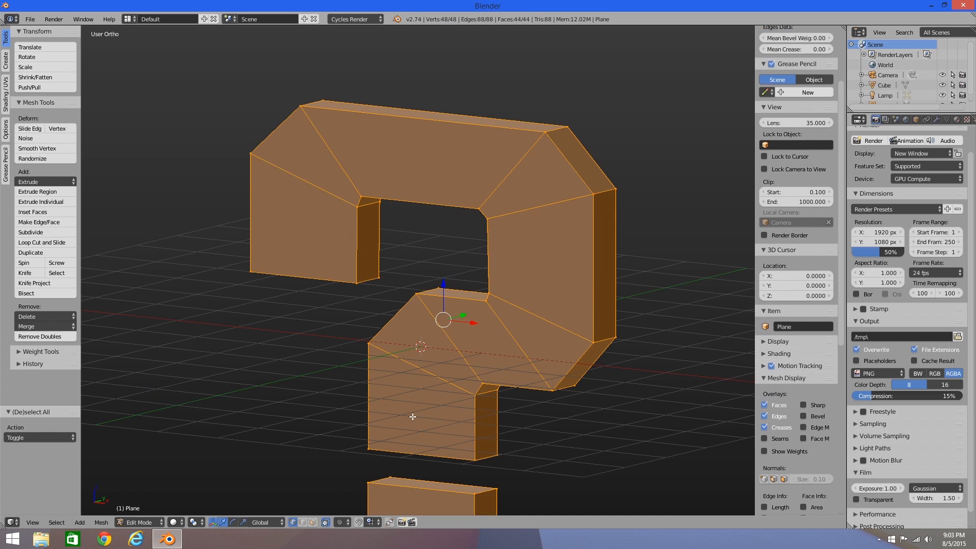
key("ctrl+n")
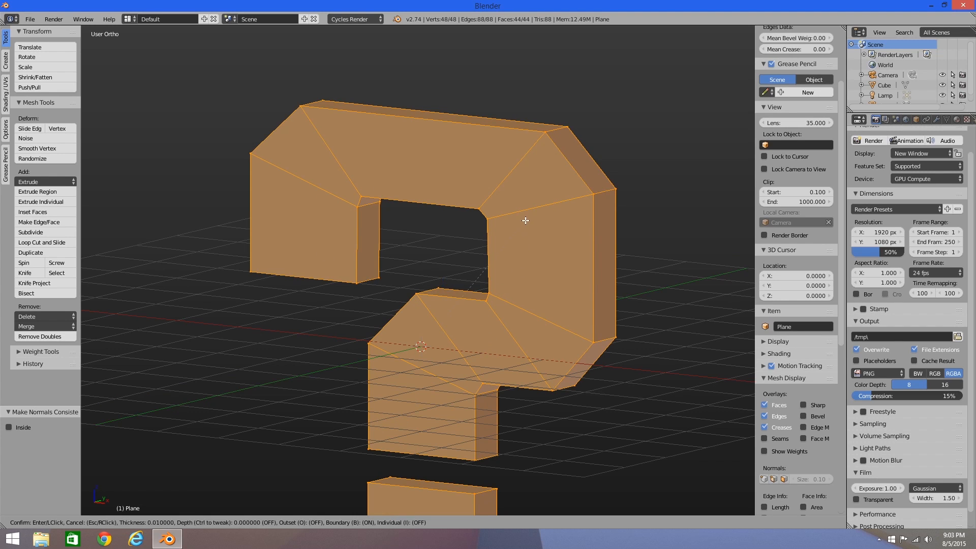
key("a")
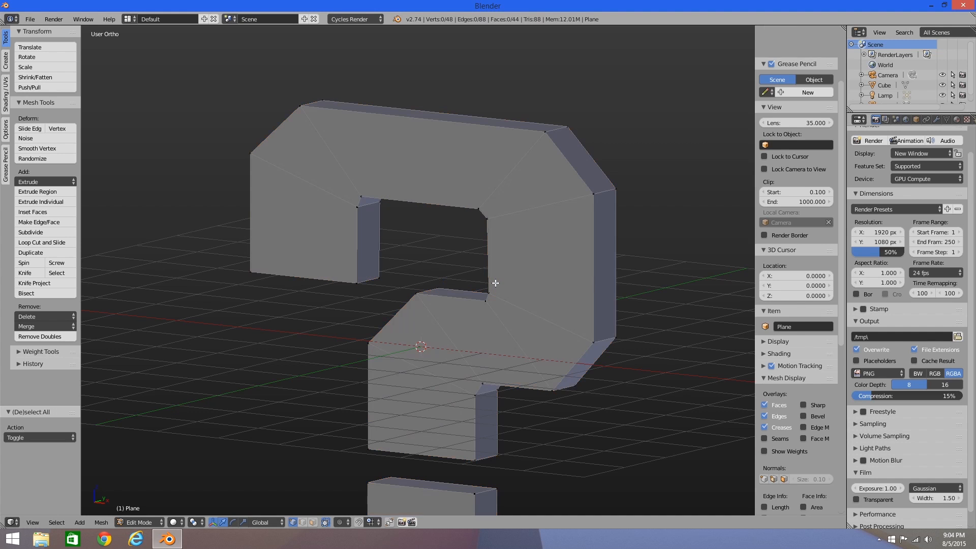
Circle-select the front faces of the question mark's curved part in face select mode
key("c")
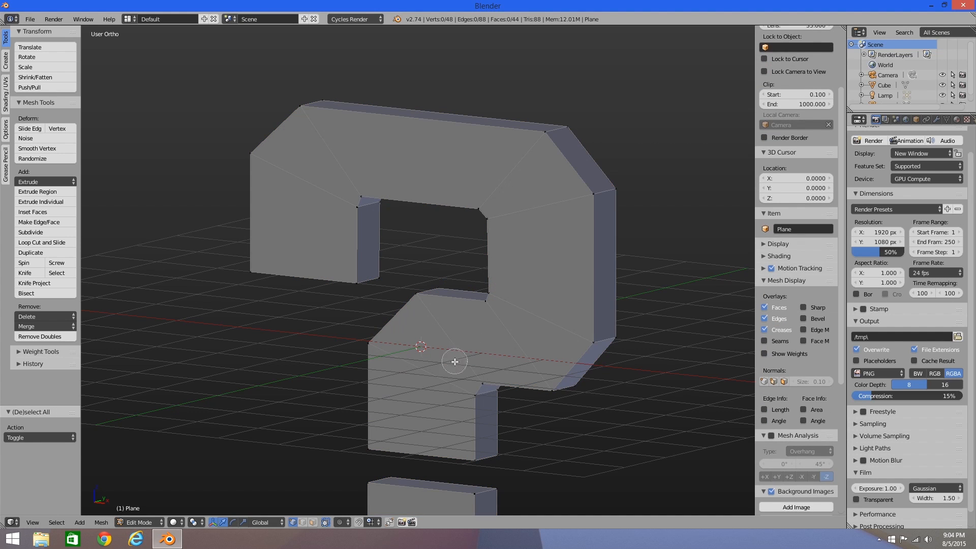
left_click(464, 458)
left_click(364, 334)
mouse_move(365, 322)
left_mouse_down()
mouse_move(465, 298)
mouse_move(485, 373)
mouse_move(371, 447)
left_mouse_up()
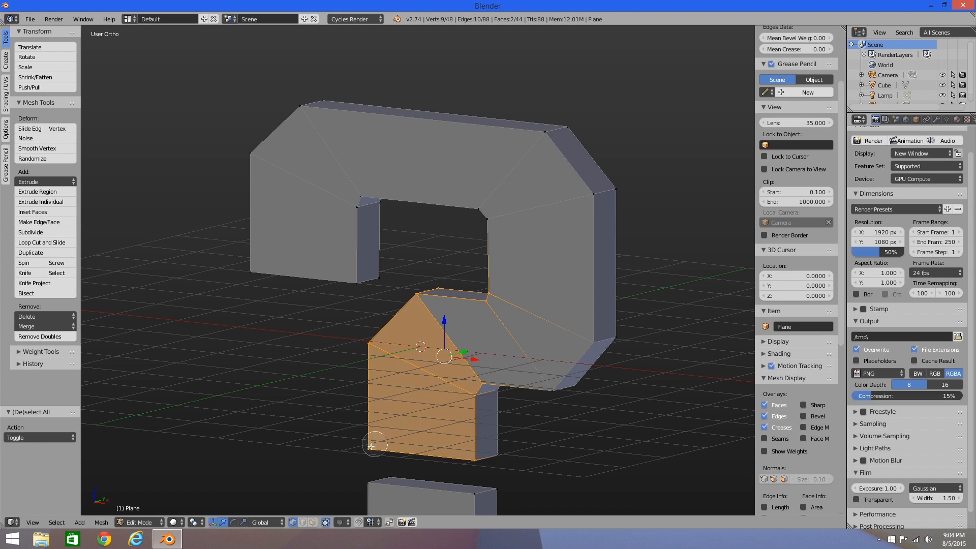
left_click(552, 388)
key("Escape")
left_click(312, 522)
key("c")
mouse_move(503, 356)
left_mouse_down()
mouse_move(529, 325)
mouse_move(435, 148)
mouse_move(314, 272)
left_mouse_up()
key("Escape")
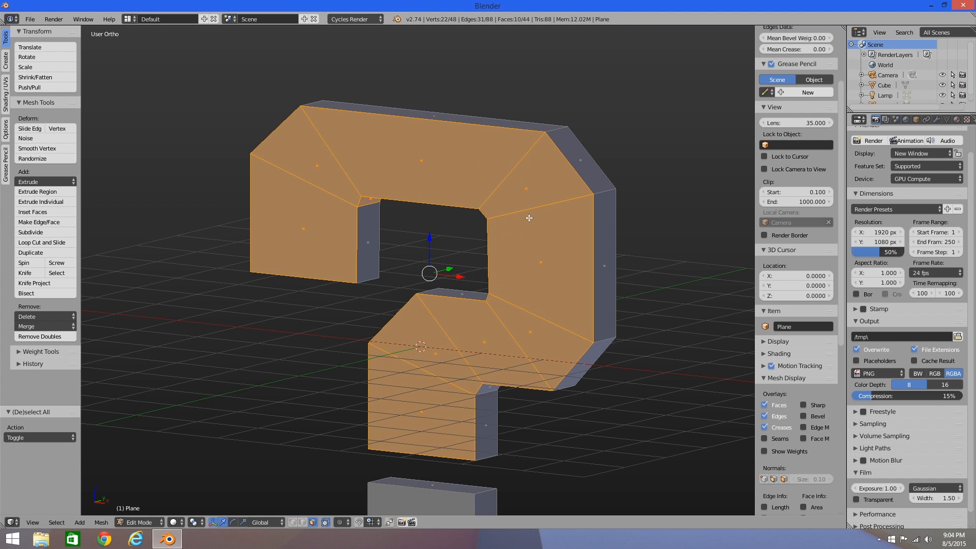
Deselect the stray inner bevel side face, inset the curved part's front faces about 0.22 and move them about -0.11 along Y
key("i")
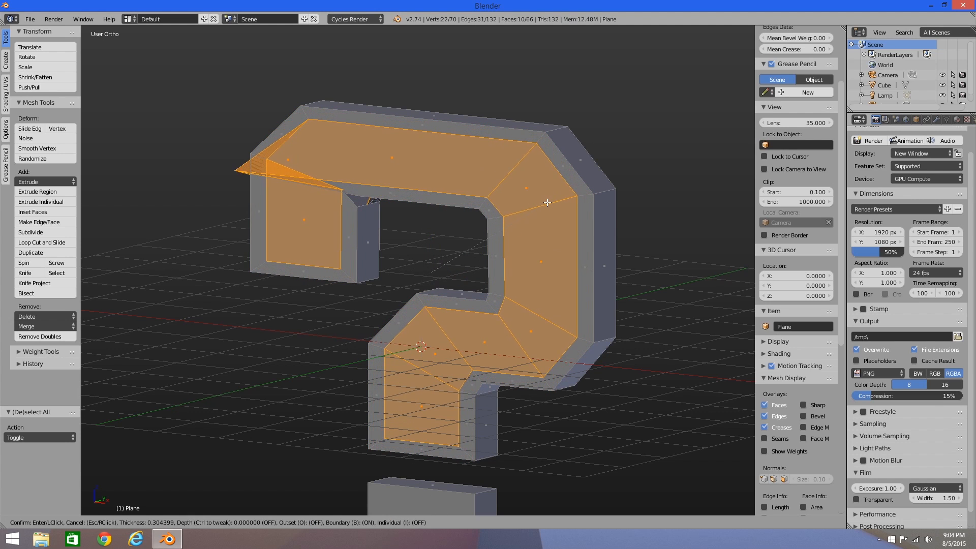
key("Escape")
middle_click_drag(444, 209, 491, 198)
right_click(383, 223, "shift")
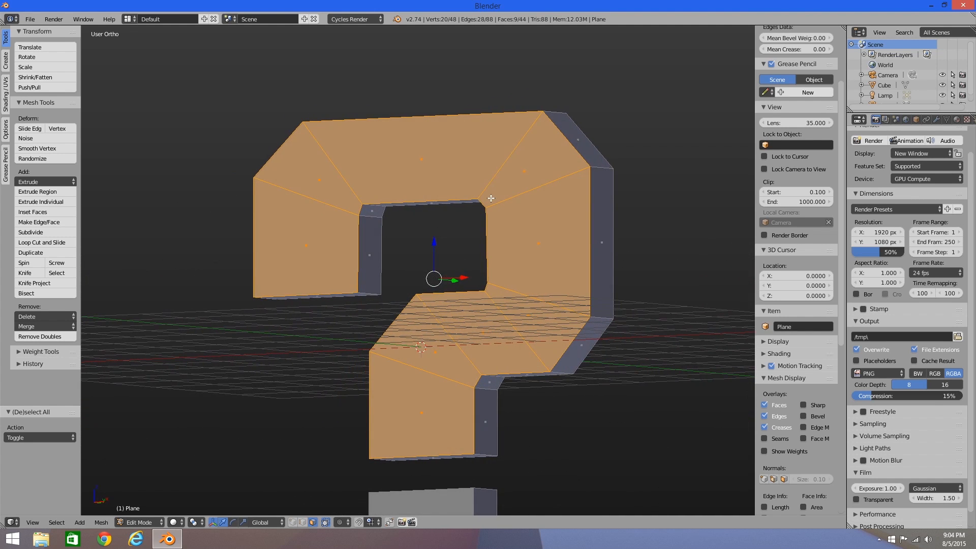
key("i")
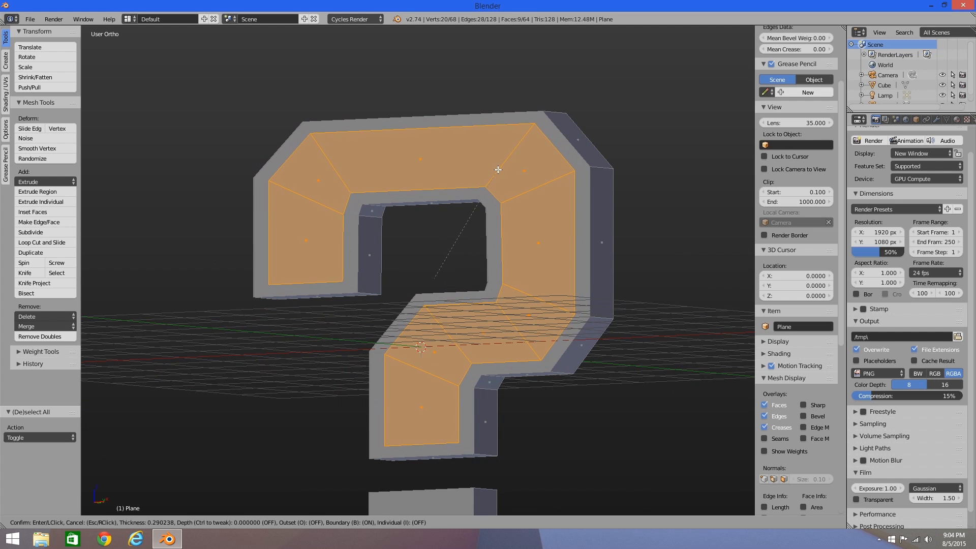
left_click(503, 166)
middle_click_drag(502, 166, 467, 275)
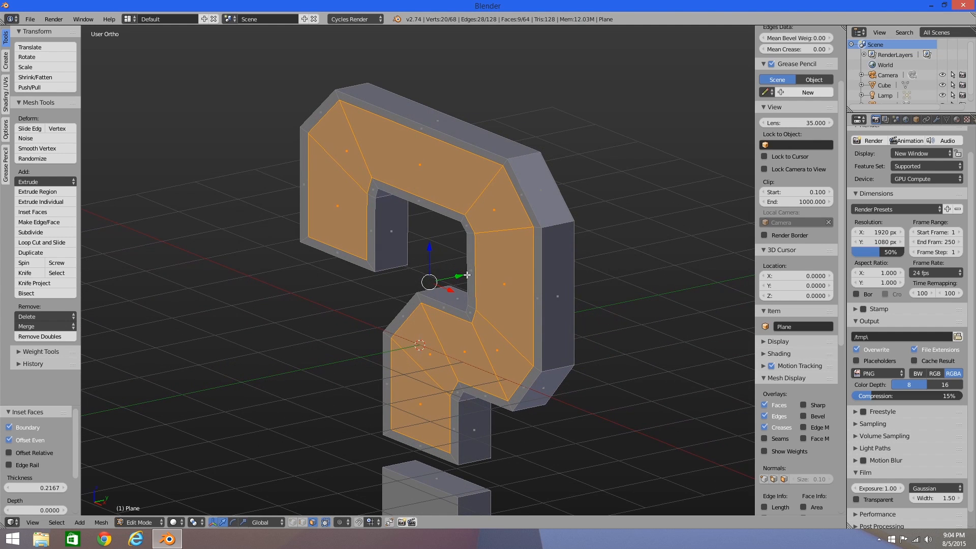
left_click_drag(463, 276, 456, 280)
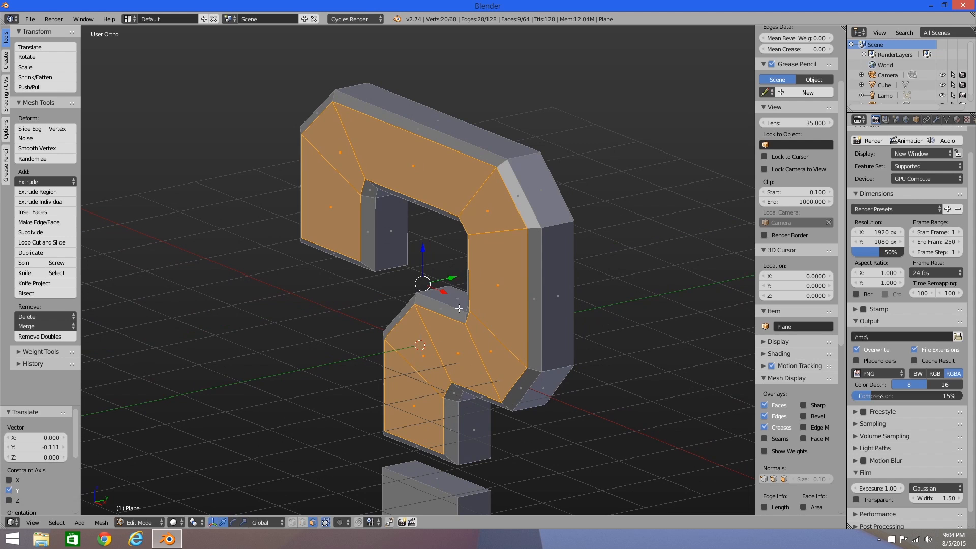
Inset the front face of the question mark's dot about 0.22 and move it about -0.08 along Y
right_click(431, 488)
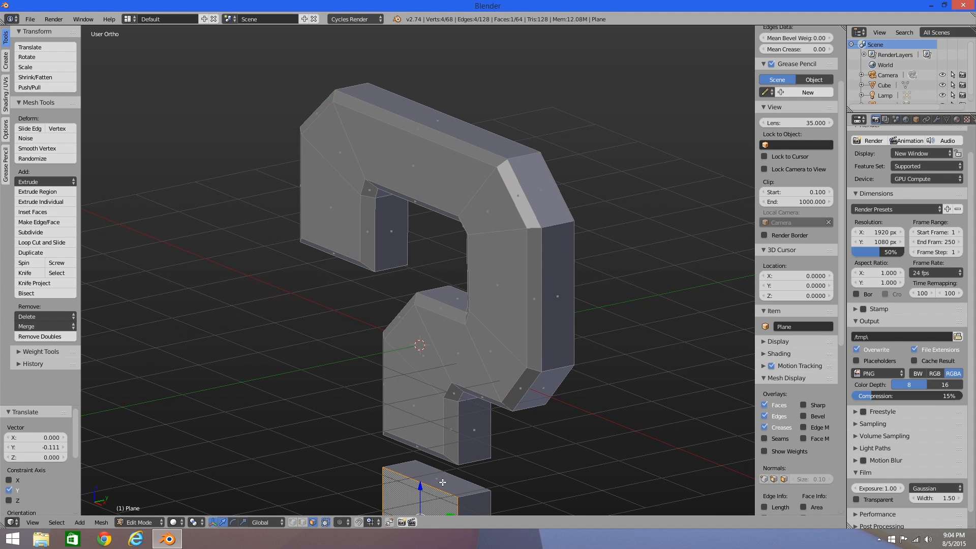
middle_click_drag(443, 482, 447, 400, "shift")
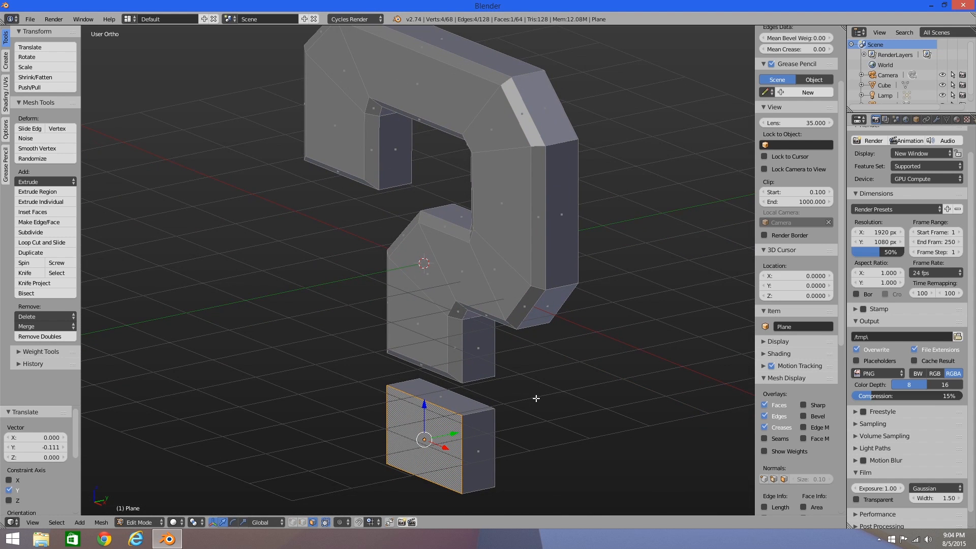
key("i")
left_click(492, 428)
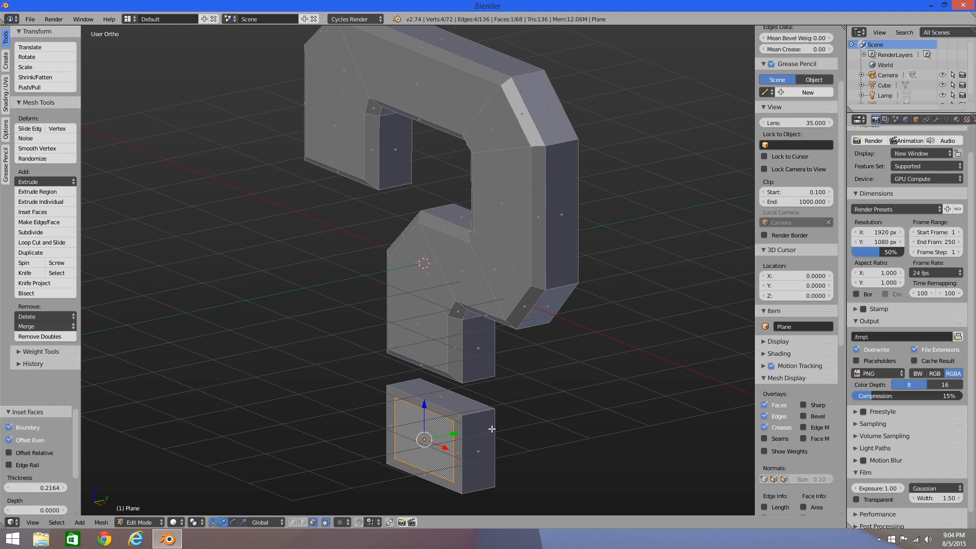
left_click_drag(455, 433, 451, 433)
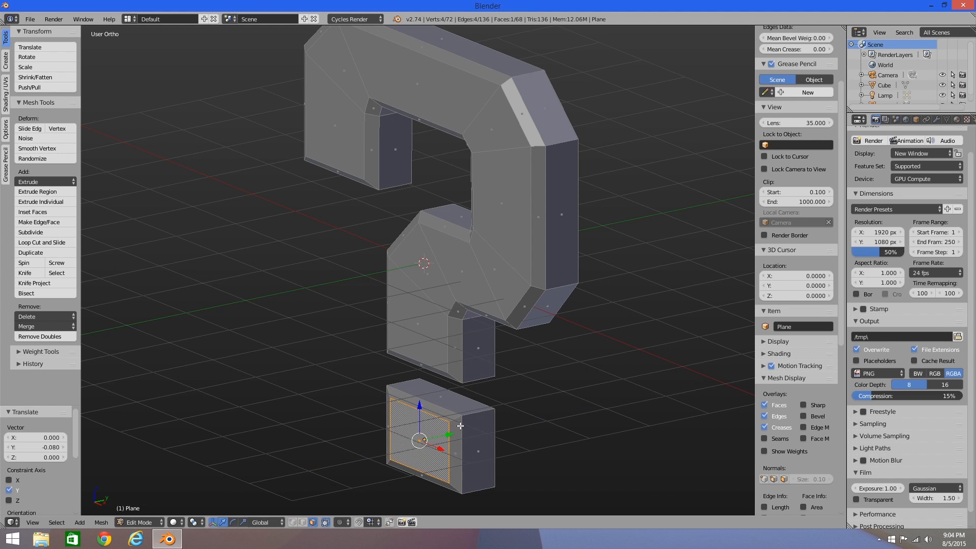
Select all the back faces of the question mark and its dot and delete their vertices
middle_click_drag(592, 404, 479, 415)
right_click(477, 444)
right_click(454, 338, "shift")
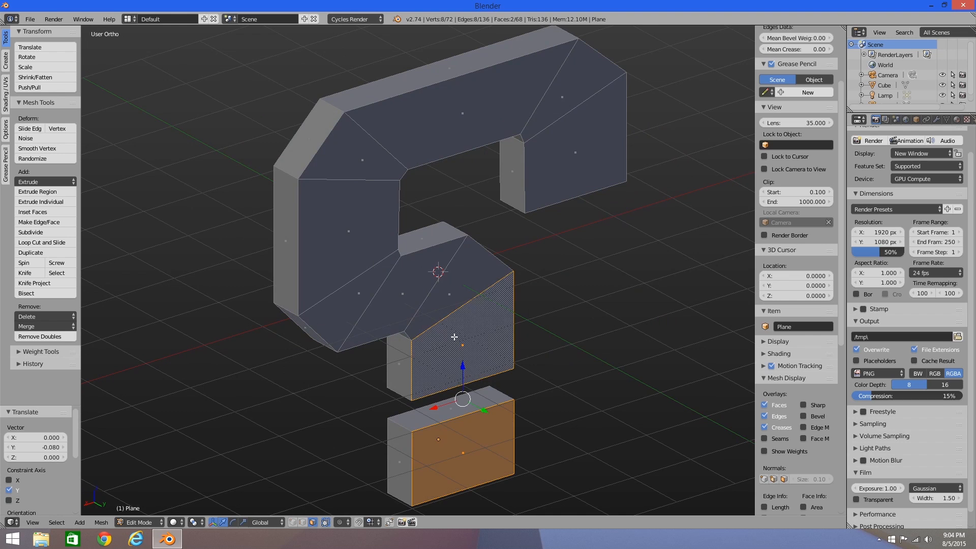
right_click(440, 293, "shift")
right_click(415, 293, "shift")
right_click(358, 286, "shift")
right_click(351, 272, "shift")
right_click(348, 148, "shift")
right_click(445, 125, "shift")
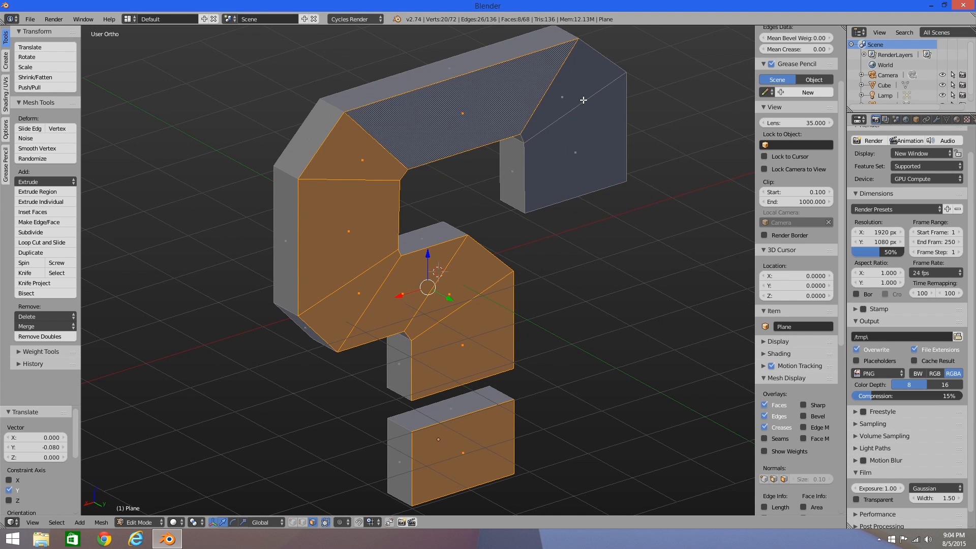
right_click(584, 101, "shift")
right_click(591, 184, "shift")
key("x")
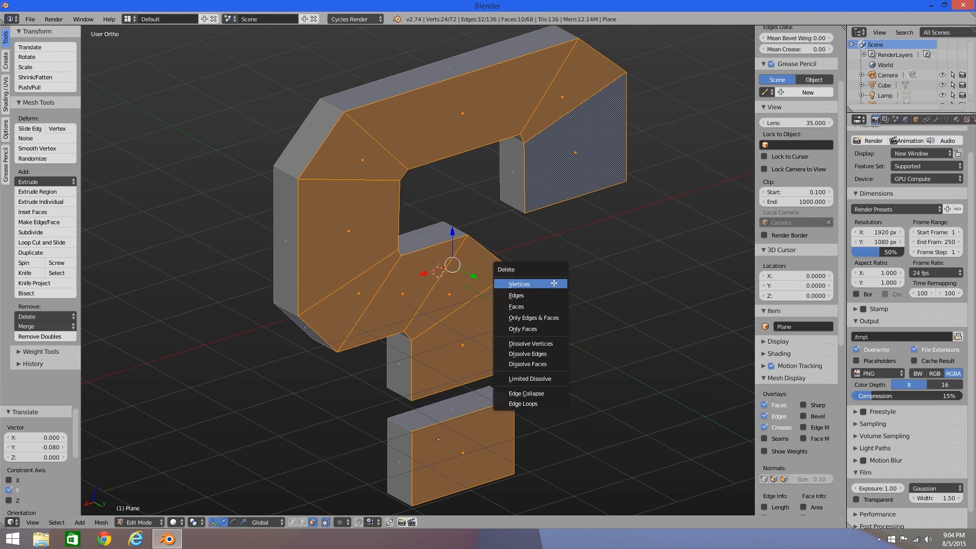
left_click(554, 284)
middle_click_drag(552, 286, 589, 308)
middle_click_drag(517, 306, 580, 297)
Leave edit mode, move the question mark to the first layer and show that layer together with the block
key("Tab")
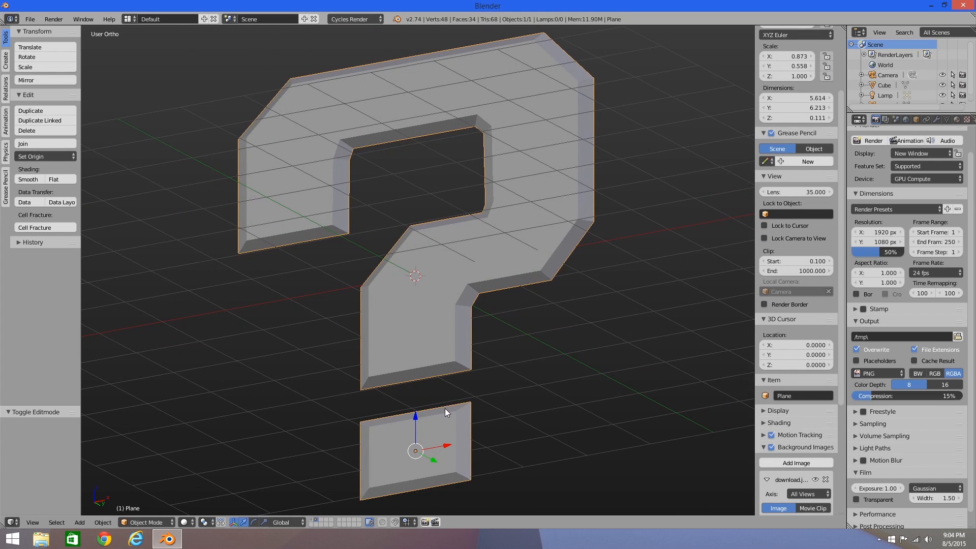
key("m")
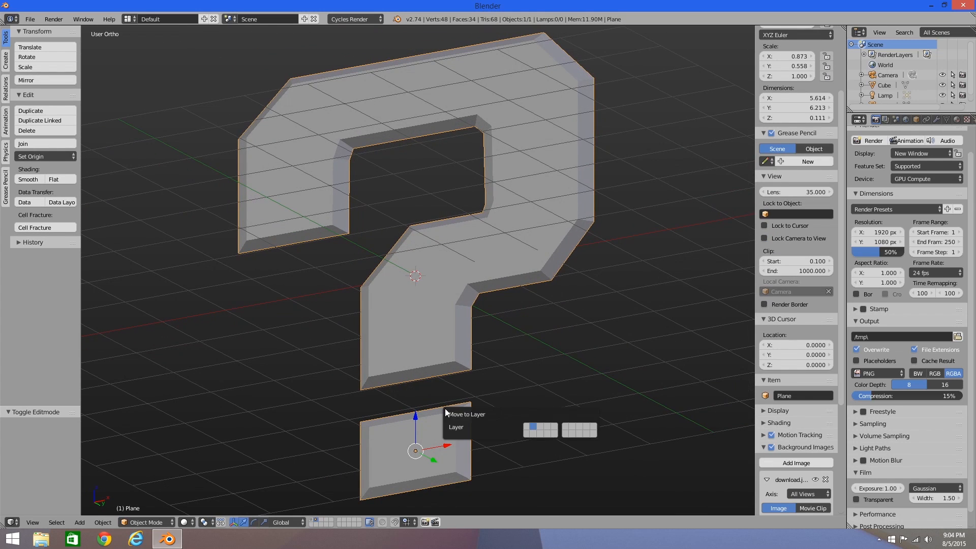
left_click(525, 426)
left_click(313, 519)
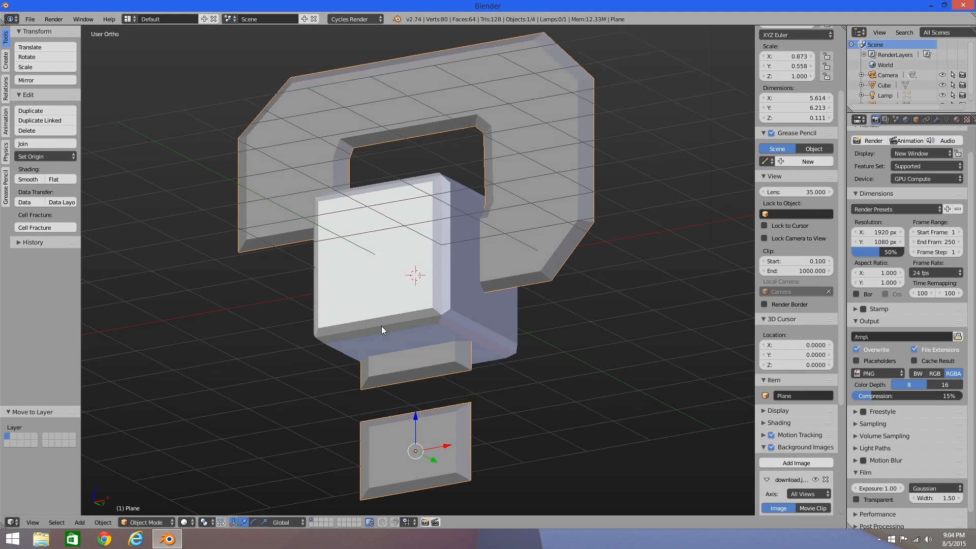
Turn off the background images in front view and scale the question mark by about 0.144
middle_click_drag(382, 326, 400, 358)
key("KP_1")
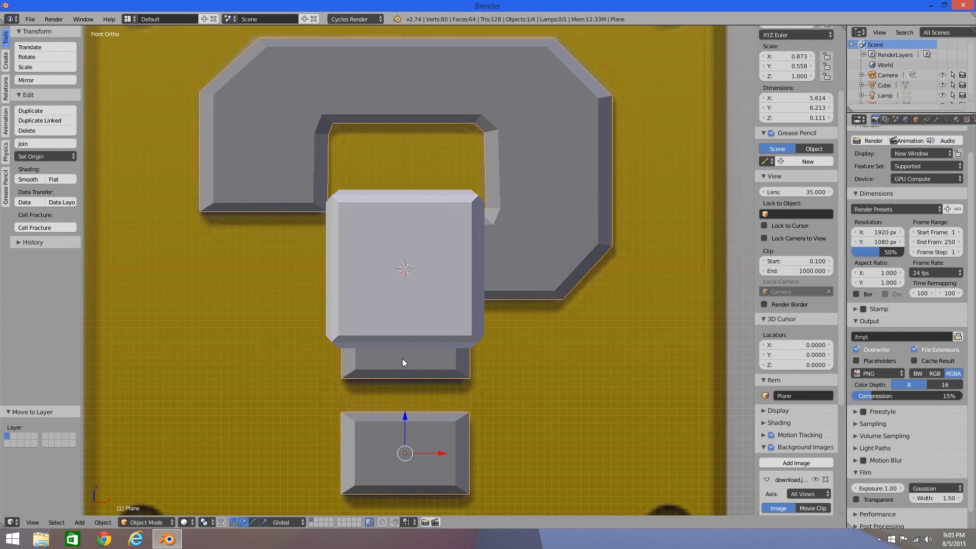
left_click(772, 447)
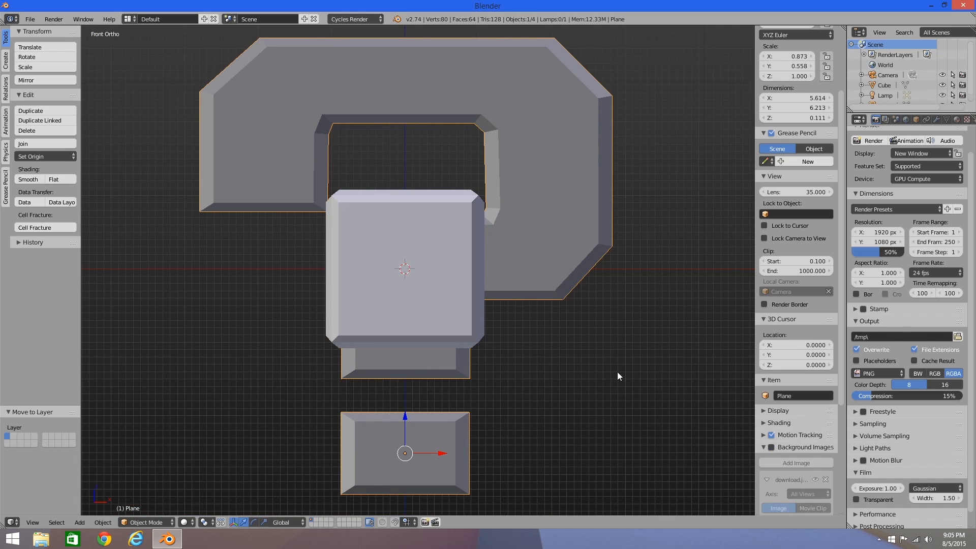
key("s")
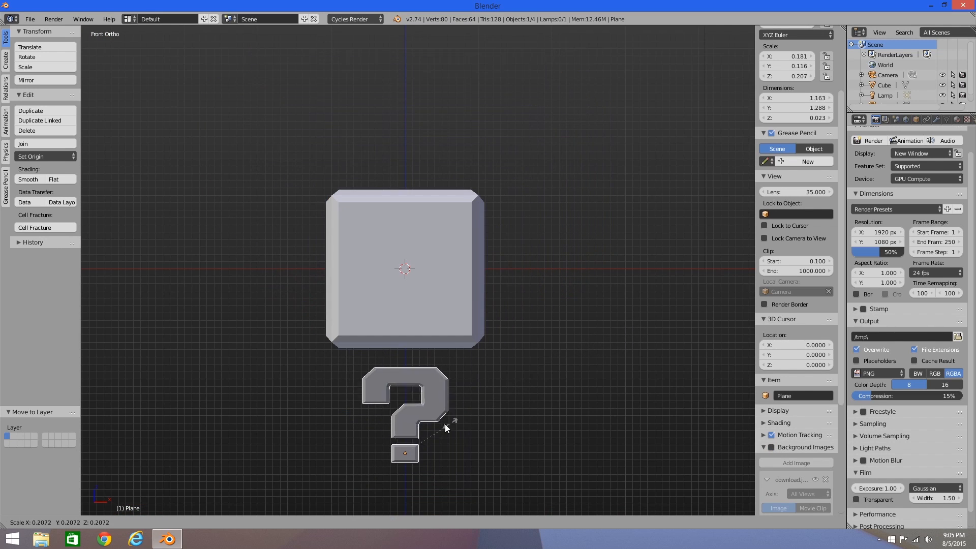
left_click(436, 430)
Move the question mark about 2.51 along Z and, in wireframe shading, about -0.33 along Z to centre it on the block
key("g")
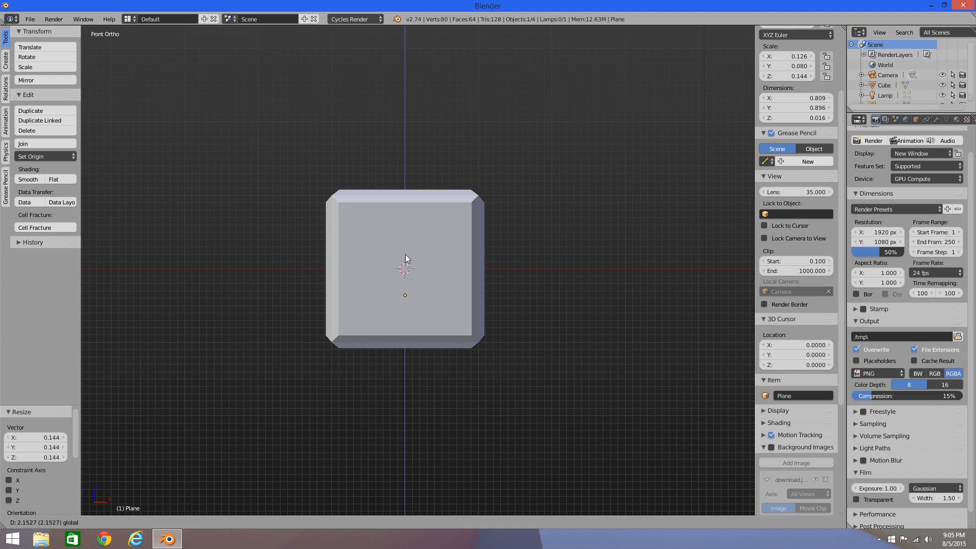
left_click(404, 229)
key("z")
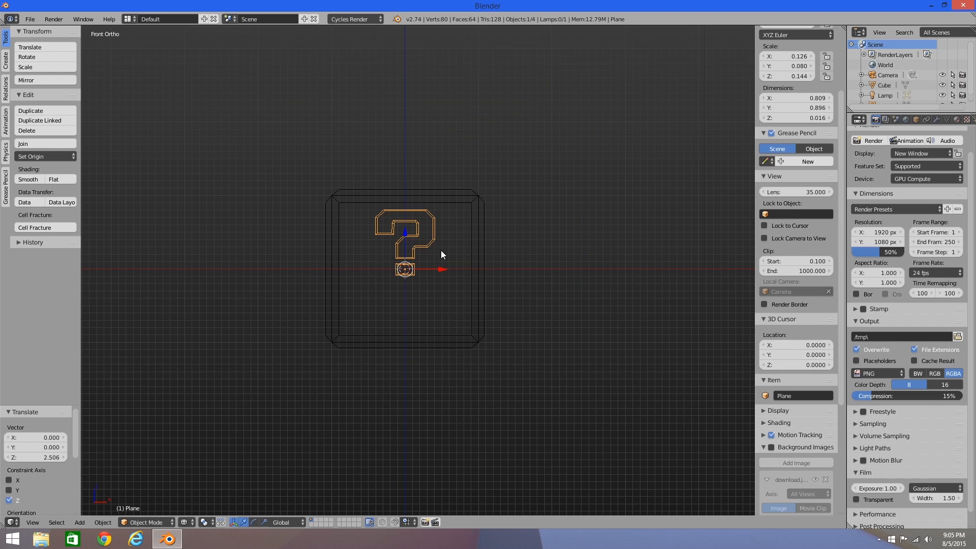
key("g")
key("z")
left_click(432, 270)
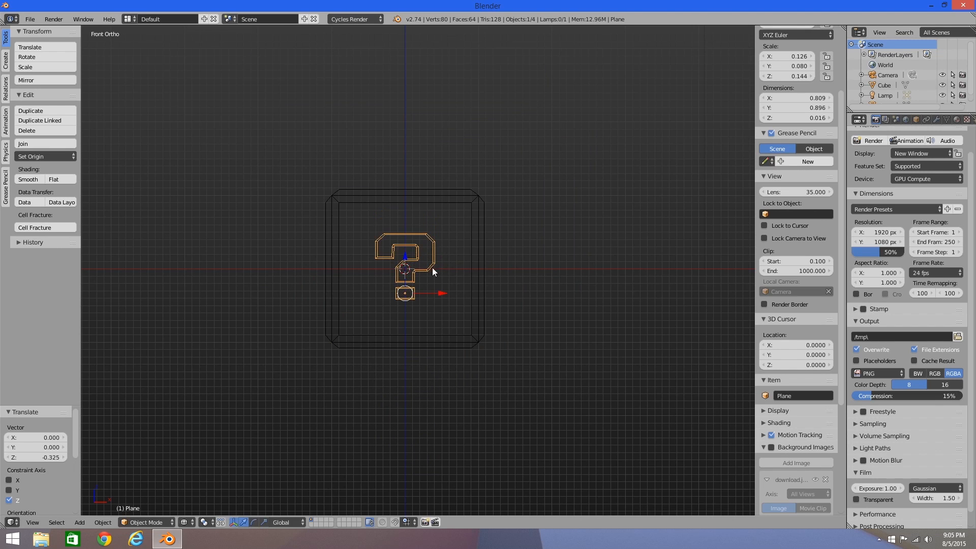
Scale the question mark by about 1.17 and move it about -0.29 along Z
key("s")
left_click(490, 268)
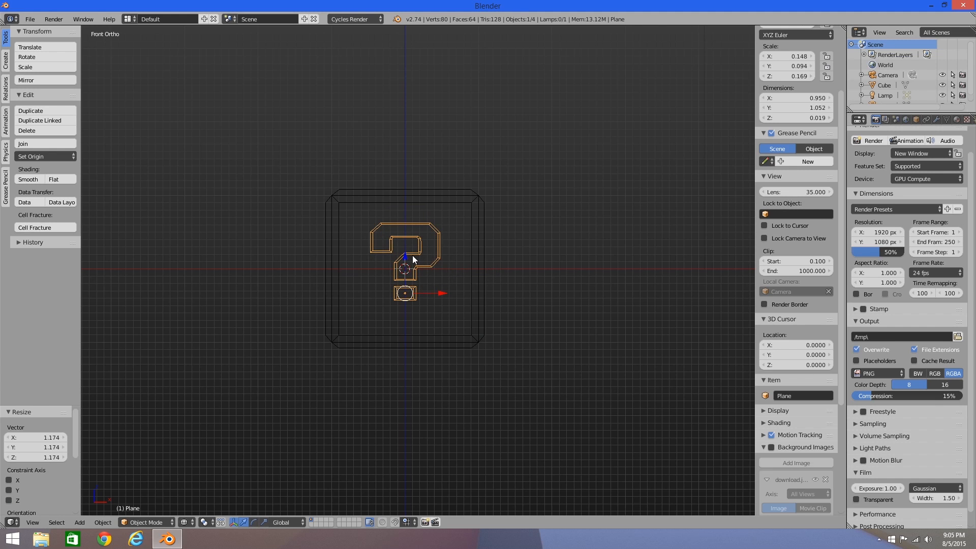
key("g")
key("z")
left_click(404, 260)
middle_click_drag(403, 260, 435, 275)
key("g")
key("z")
left_click(404, 297)
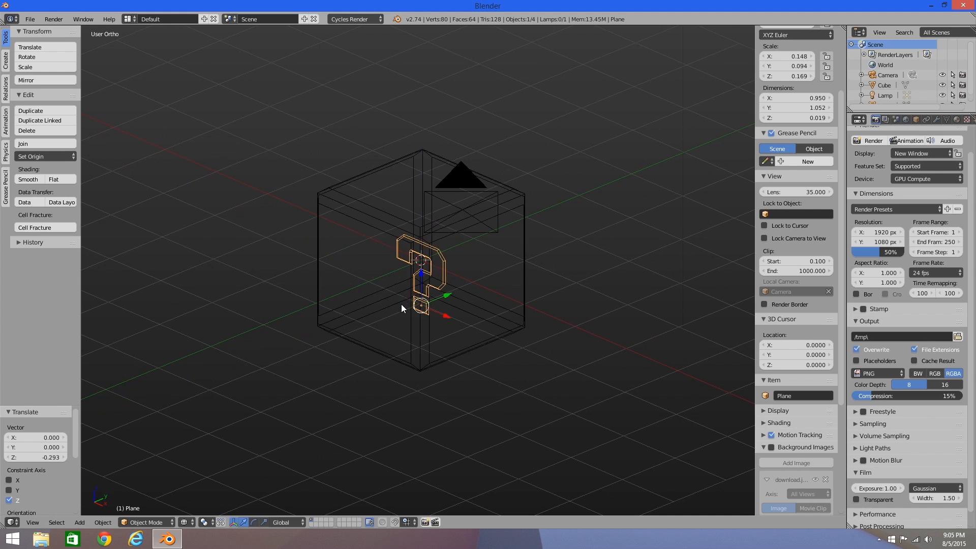
Return to solid shading and move the question mark about -1.083 along Y onto the block's front face
scroll(401, 304, "up", 5)
key("z")
key("g")
key("z")
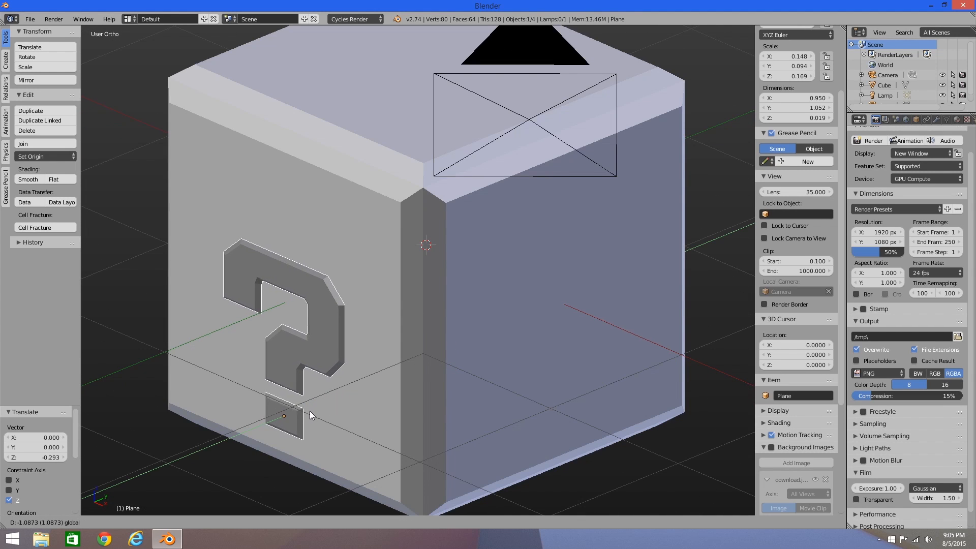
left_click(310, 410)
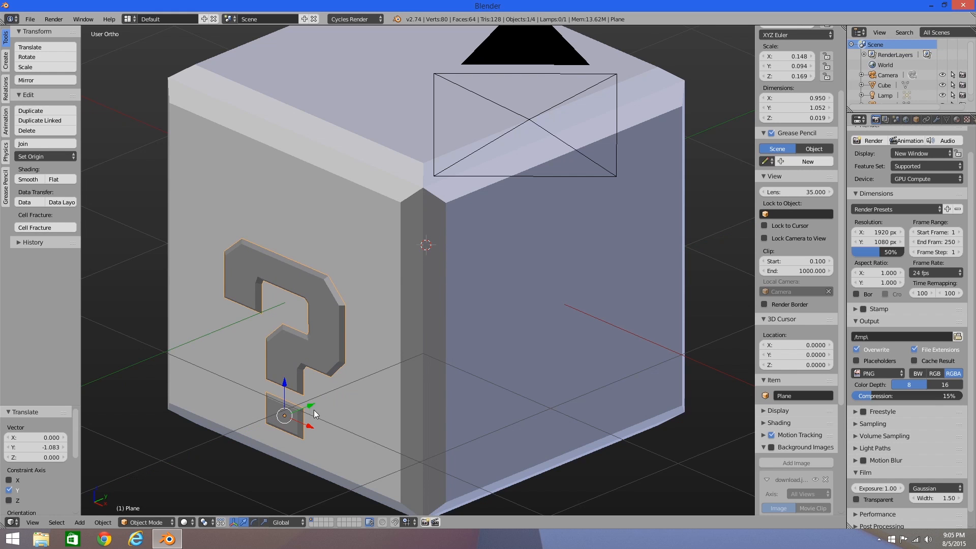
Centre the question mark on the front face by moving it about 0.211 along Z and -0.014 along X
middle_click_drag(314, 409, 370, 368)
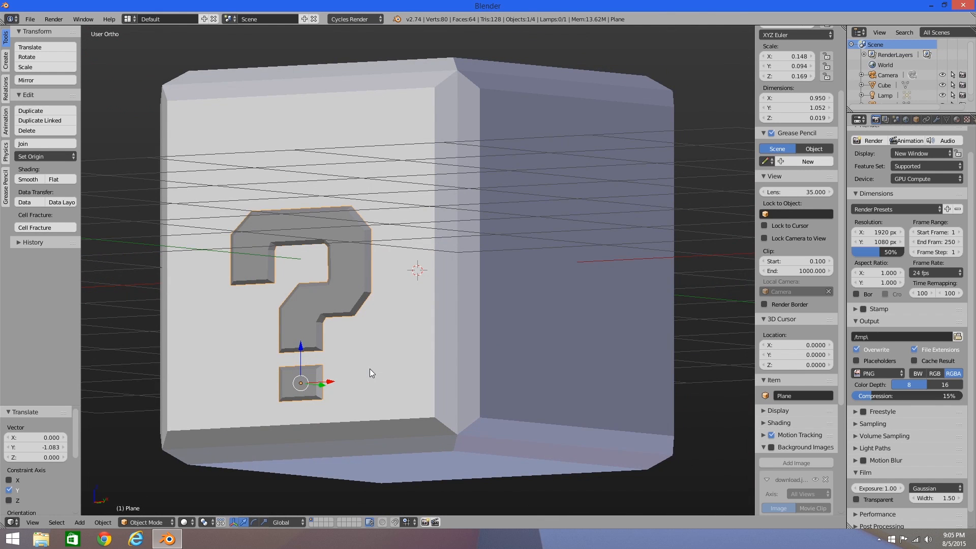
key("KP_1")
left_click_drag(385, 352, 380, 313)
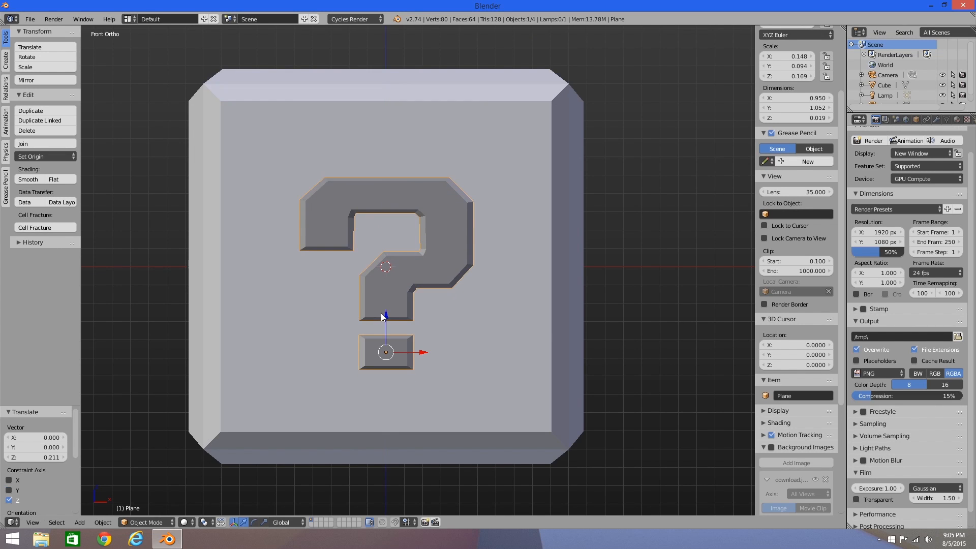
left_click_drag(421, 351, 421, 354)
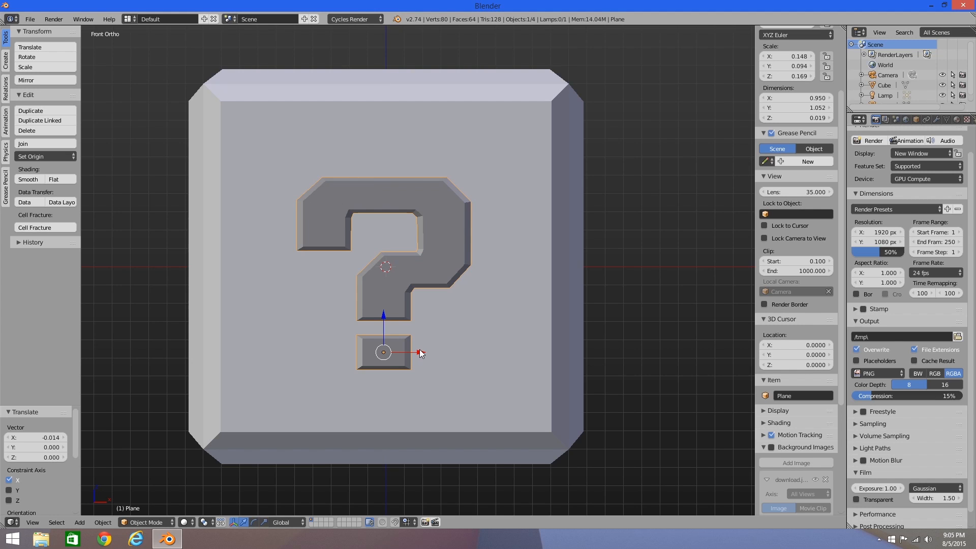
Set the question mark's origin to the 3D cursor at the block's centre
key("shift+s")
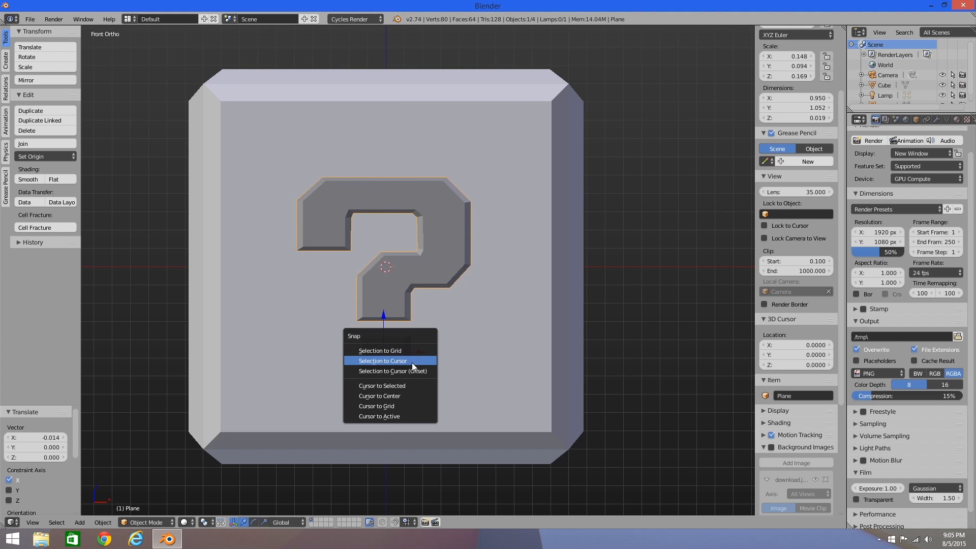
left_click(51, 153)
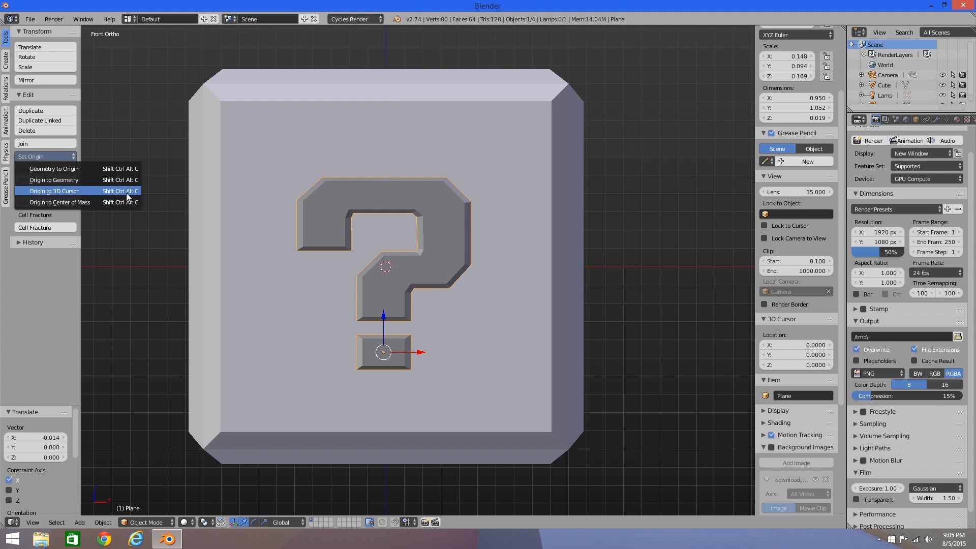
left_click(102, 191)
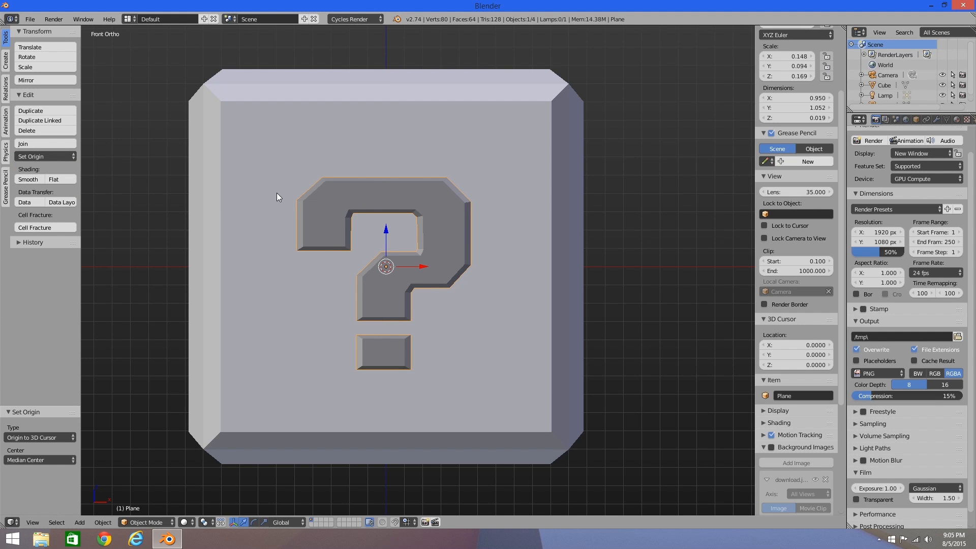
Duplicate the question mark in place and rotate the copy 180° about Z to the opposite face of the block
middle_click_drag(462, 242, 381, 266)
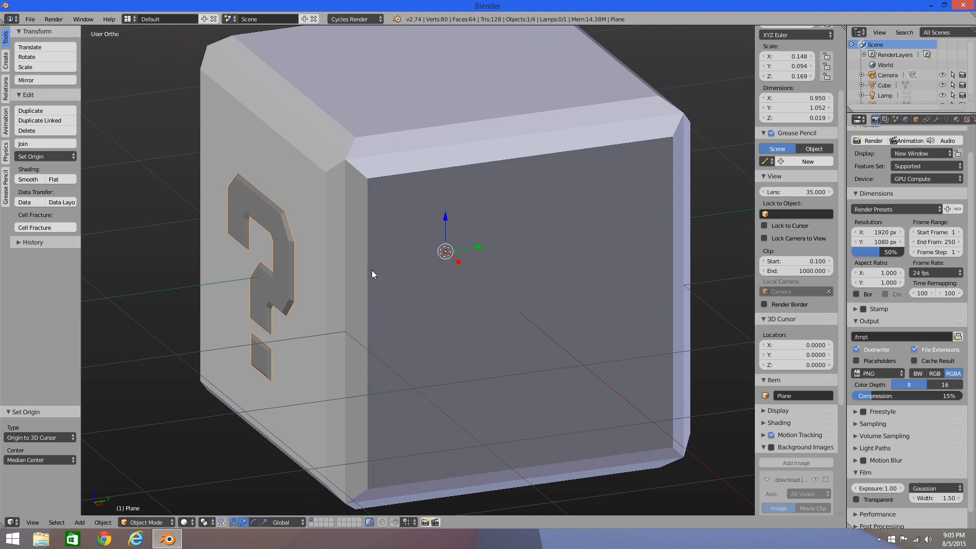
key("shift+d")
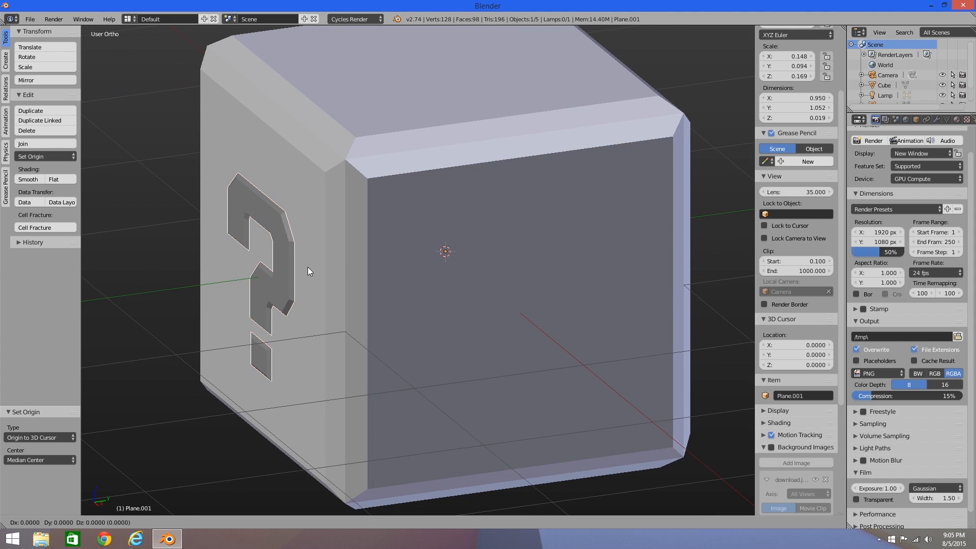
key("Escape")
type("rz90")
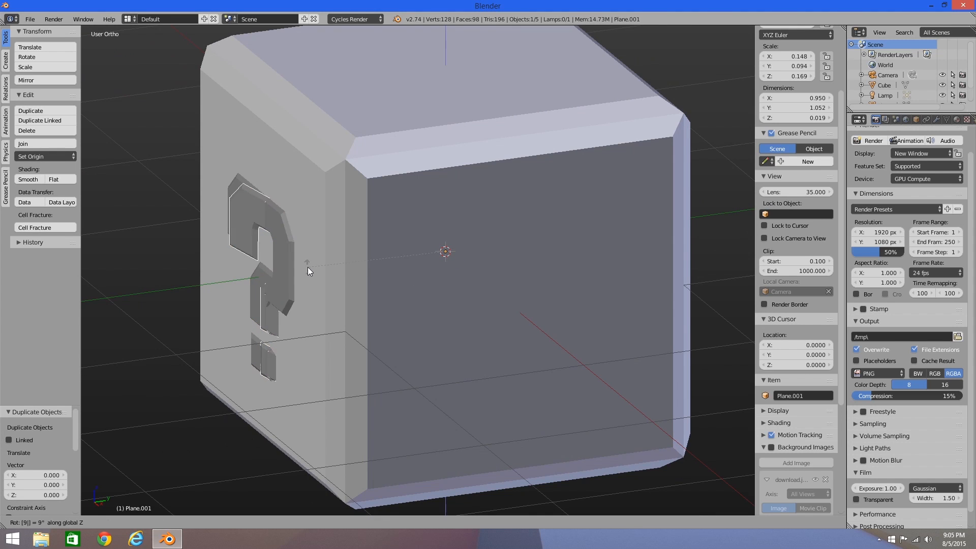
key("BackSpace")
key("BackSpace")
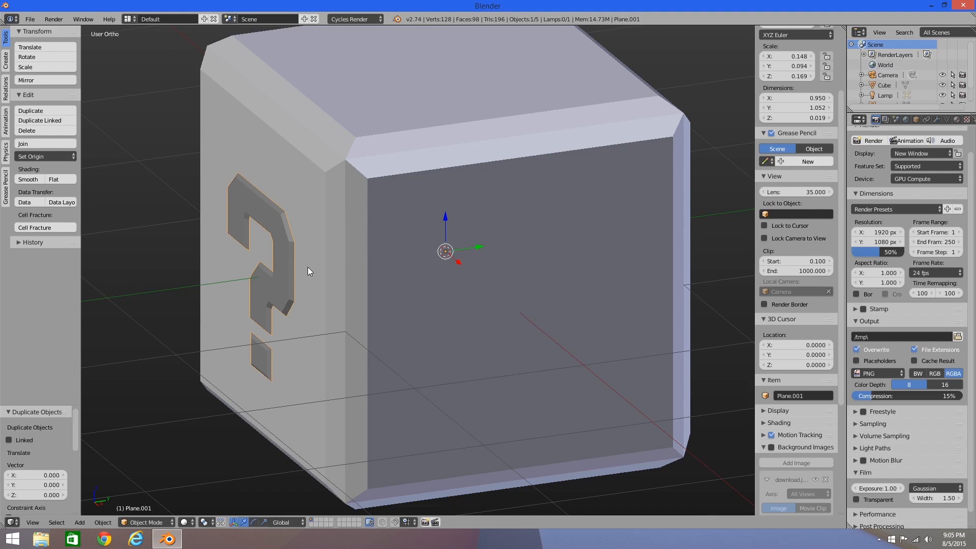
type("180")
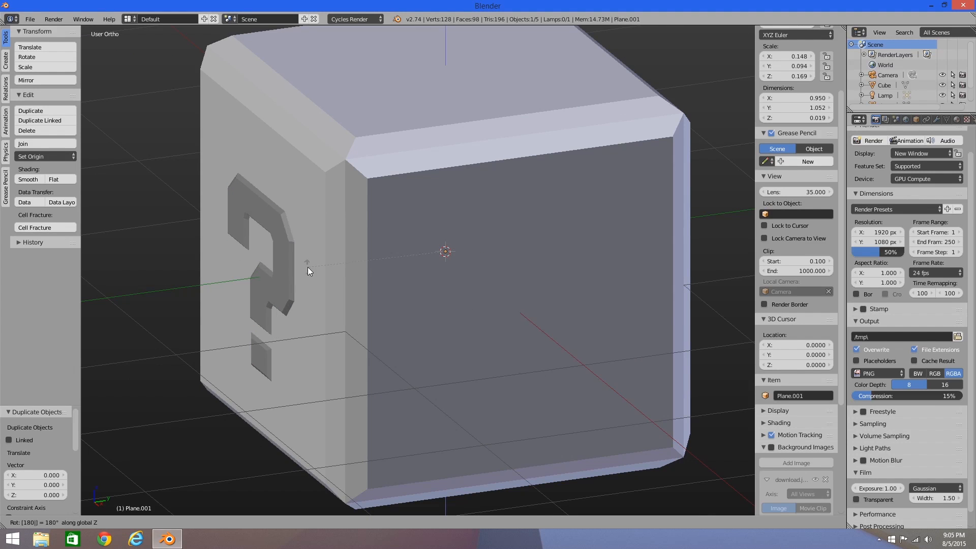
key("Return")
Add the front question mark to the selection and join it with the rotated copy into one object
middle_click_drag(382, 273, 398, 261)
right_click(327, 291, "shift")
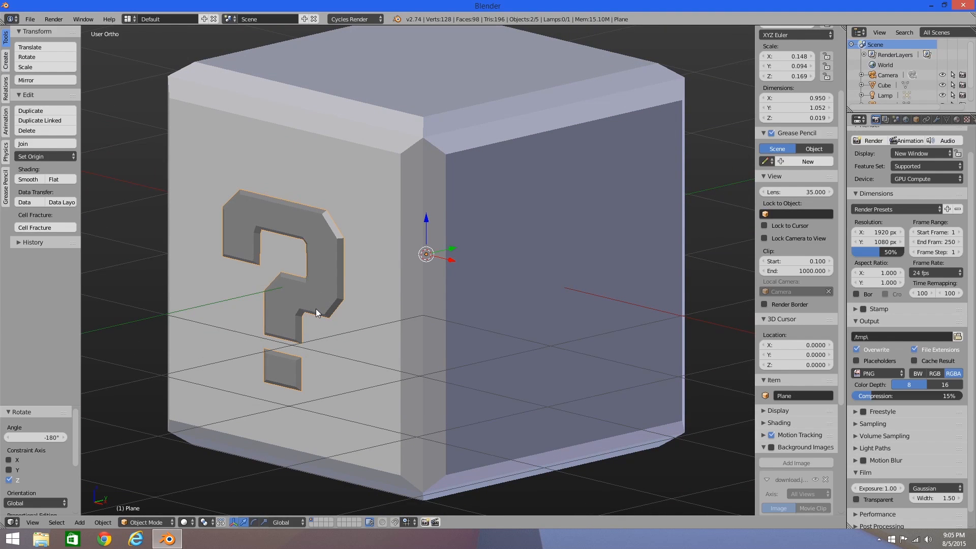
key("ctrl+j")
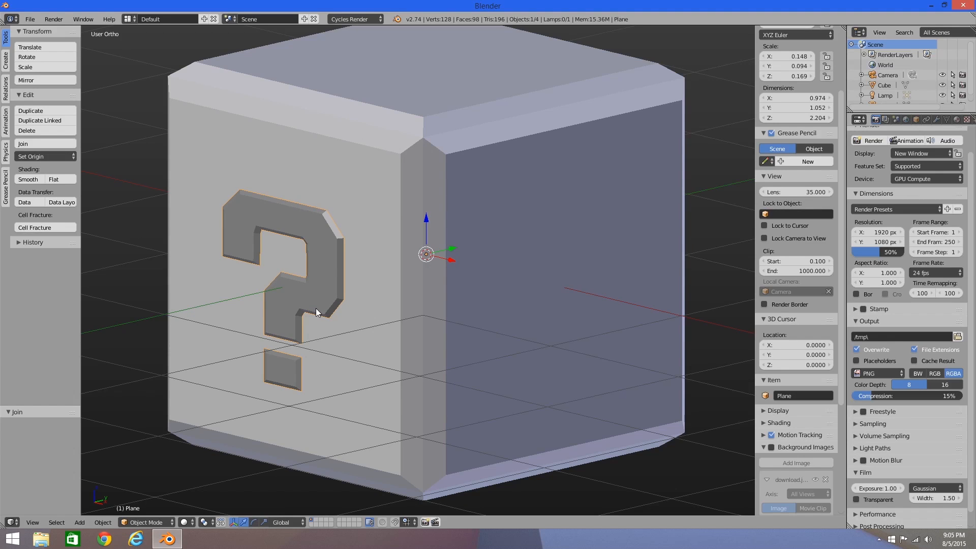
Duplicate the joined pair of question marks in place and rotate the copy 90° about Z
key("shift+d")
right_click(315, 308)
key("r")
key("z")
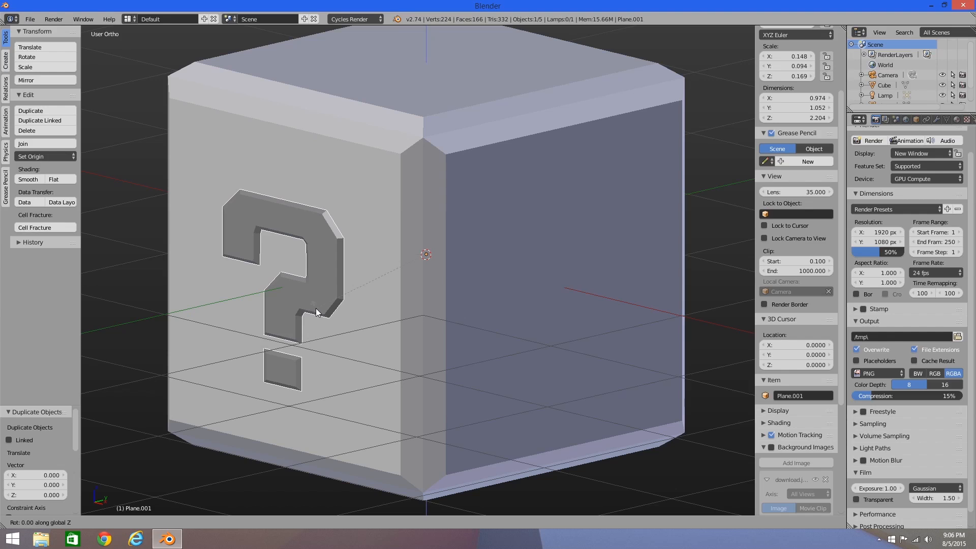
type("90")
key("Return")
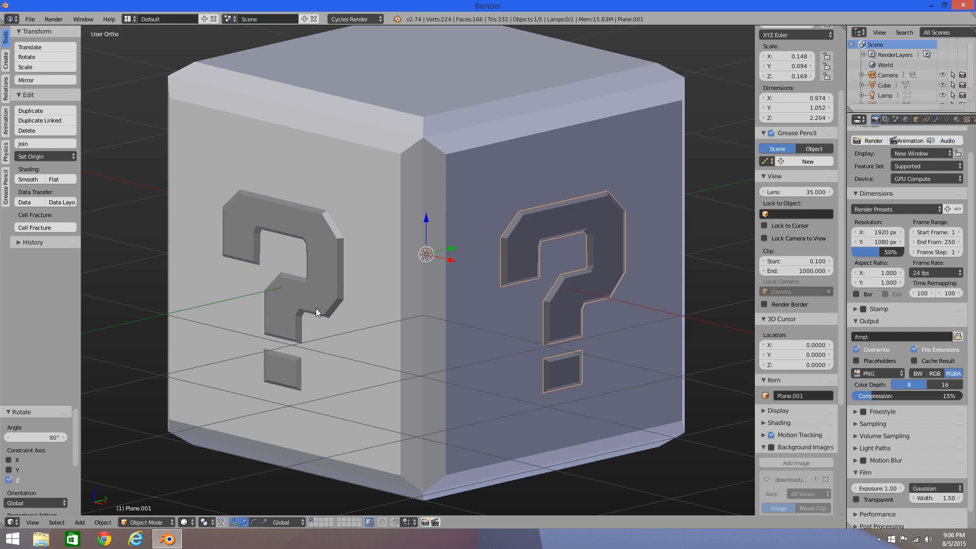
Join the rotated pair with the original pair of question marks and check all four side faces of the block
right_click(320, 229, "shift")
key("ctrl+j")
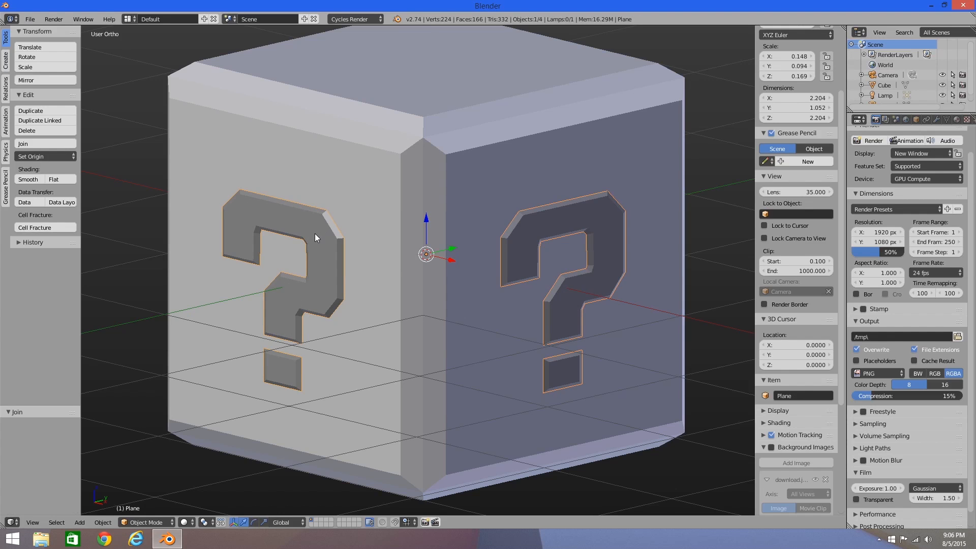
middle_click_drag(452, 252, 638, 249)
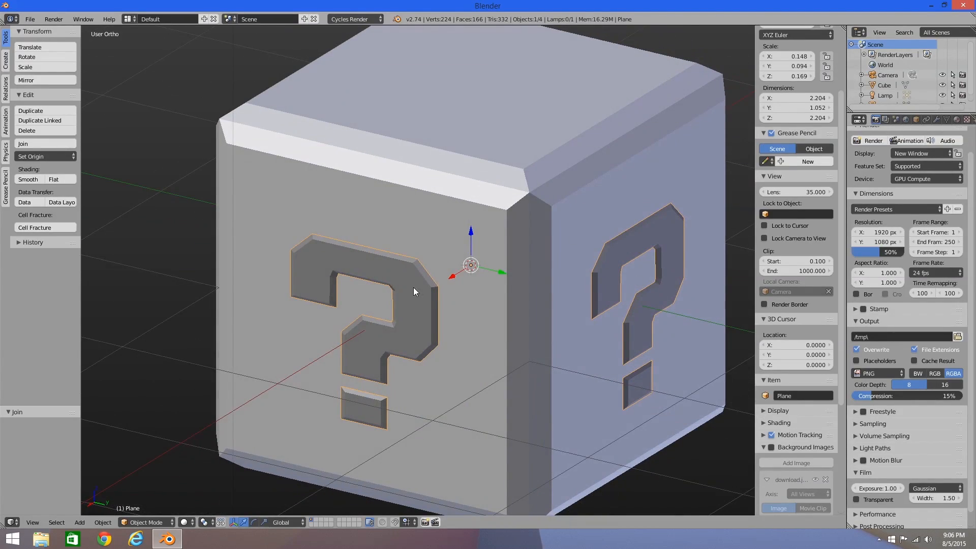
middle_click_drag(413, 288, 447, 225)
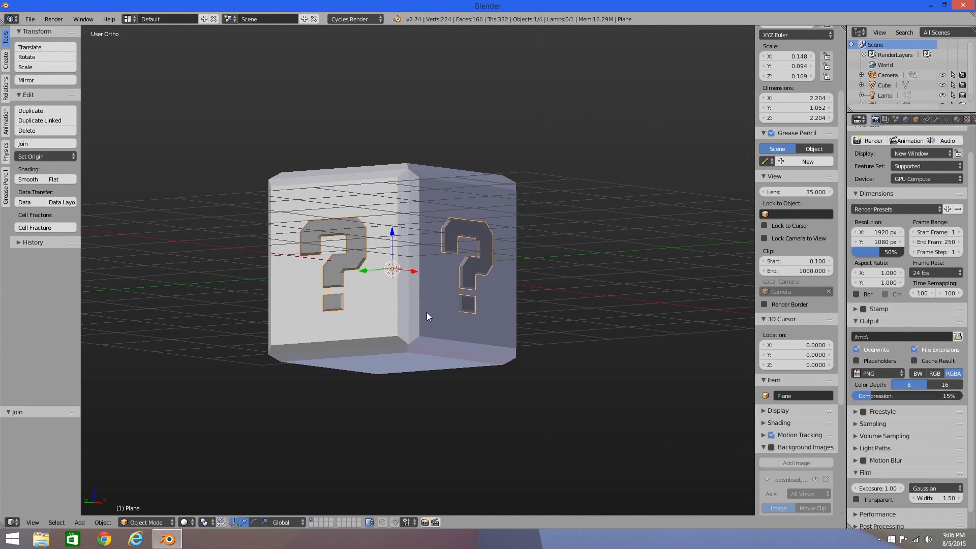
middle_click_drag(336, 400, 372, 415)
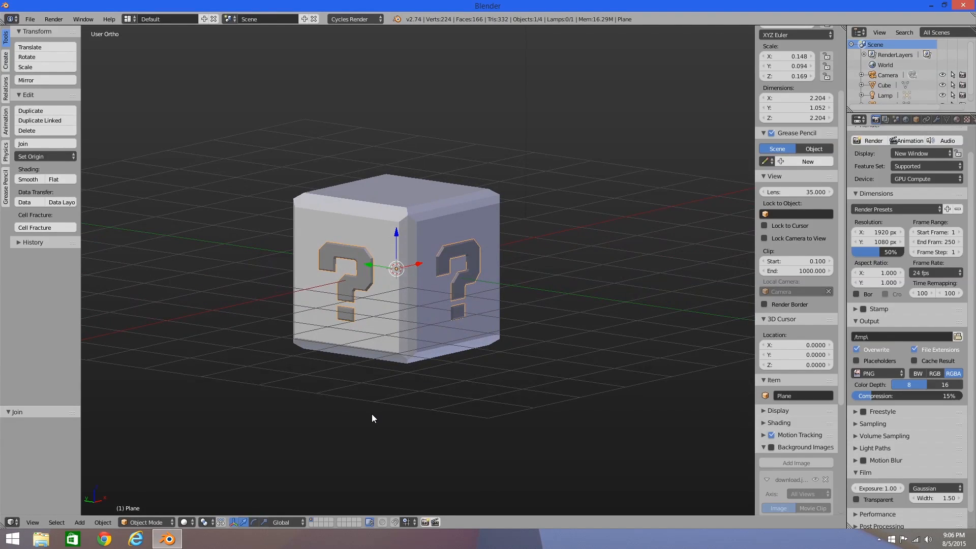
Add a plane, lower it about 1.1 along Z beneath the block, and scale it up about 7.12 times as a floor
key("shift+a")
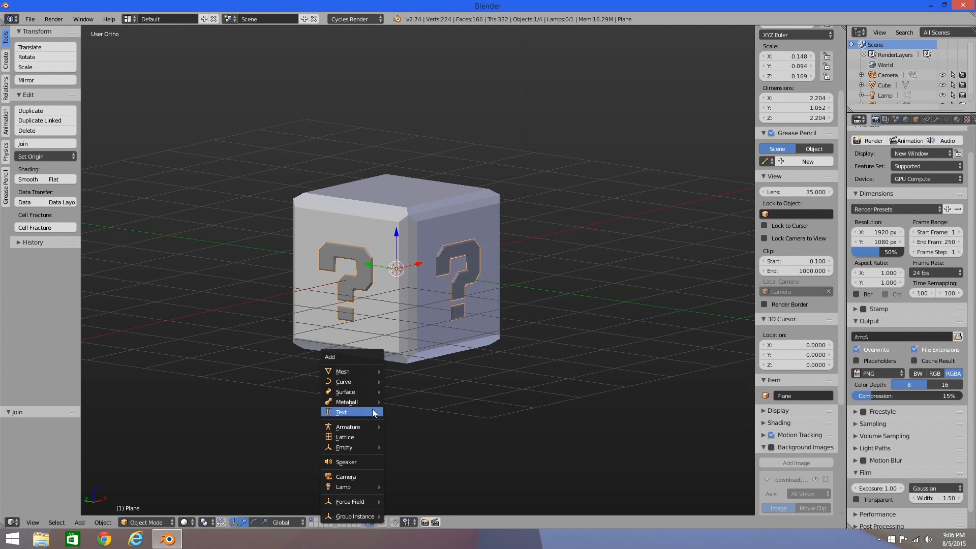
left_click(403, 373)
key("g")
key("z")
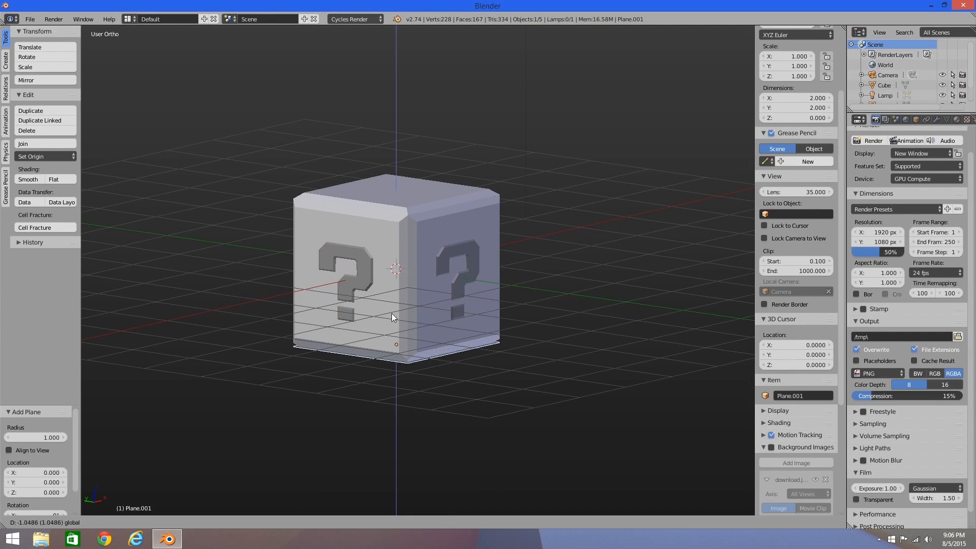
left_click(391, 310)
key("s")
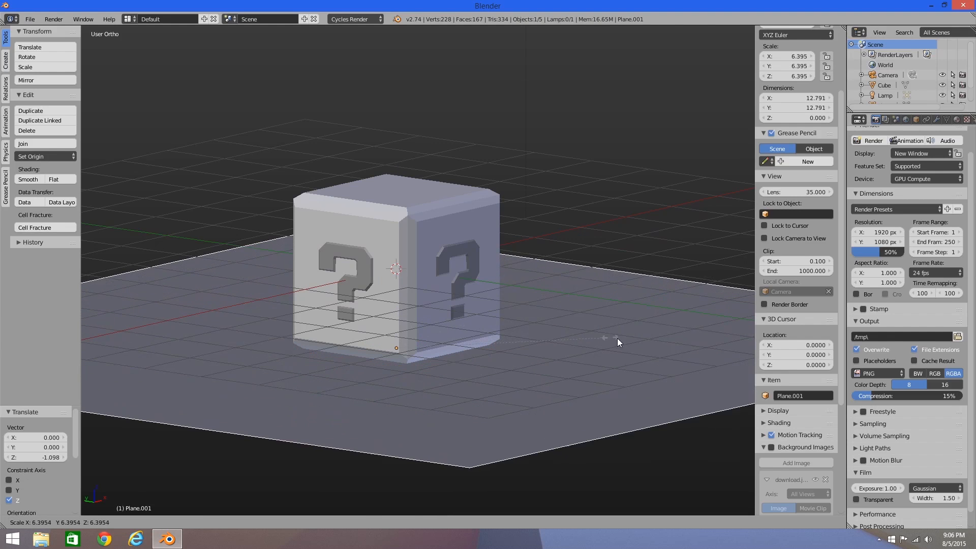
left_click(600, 344)
Raise the floor plane about 0.007 along Z in front view to meet the block's underside
key("KP_1")
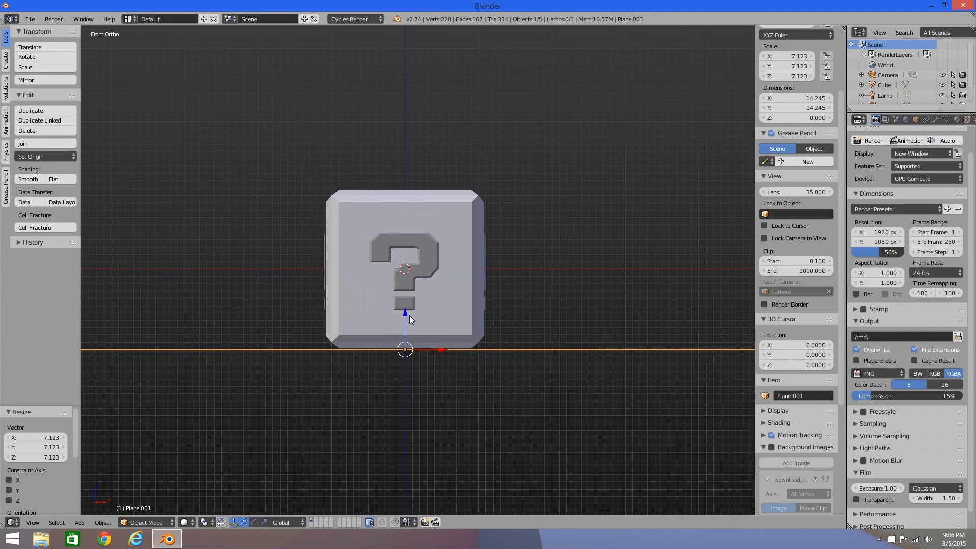
key("g")
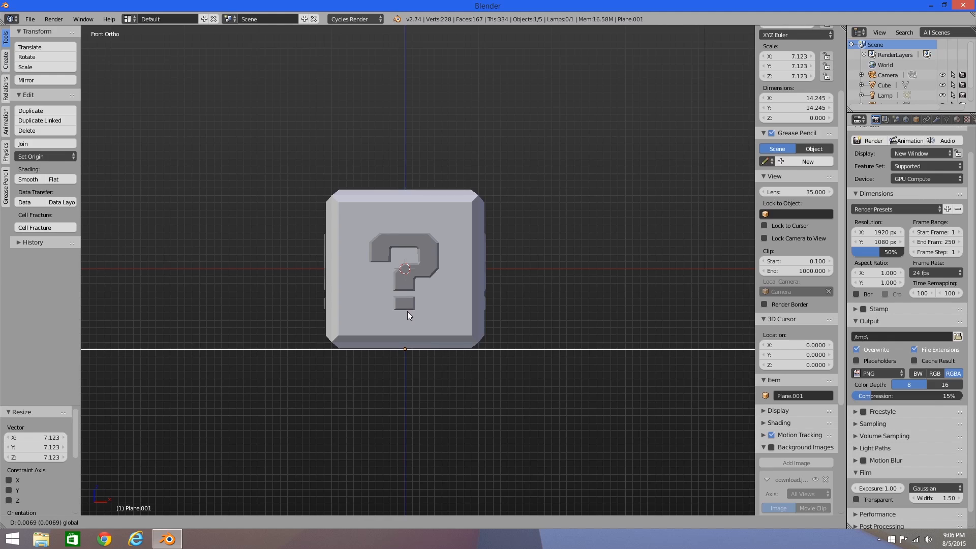
left_click(407, 311)
Align the camera to an angled view that frames the block on the floor plane
middle_click_drag(303, 295, 374, 314)
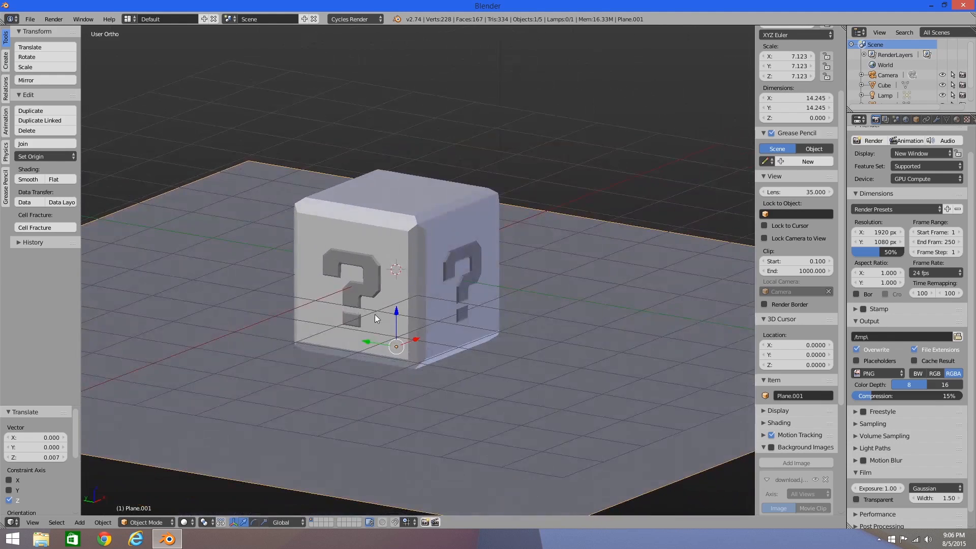
scroll(363, 311, "down", 4)
key("ctrl+alt+KP_0")
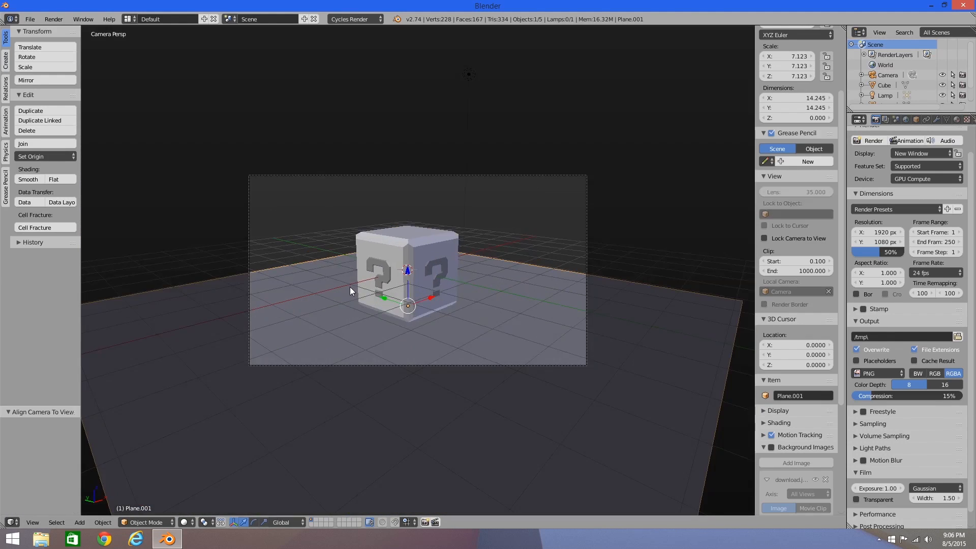
scroll(350, 286, "up", 3)
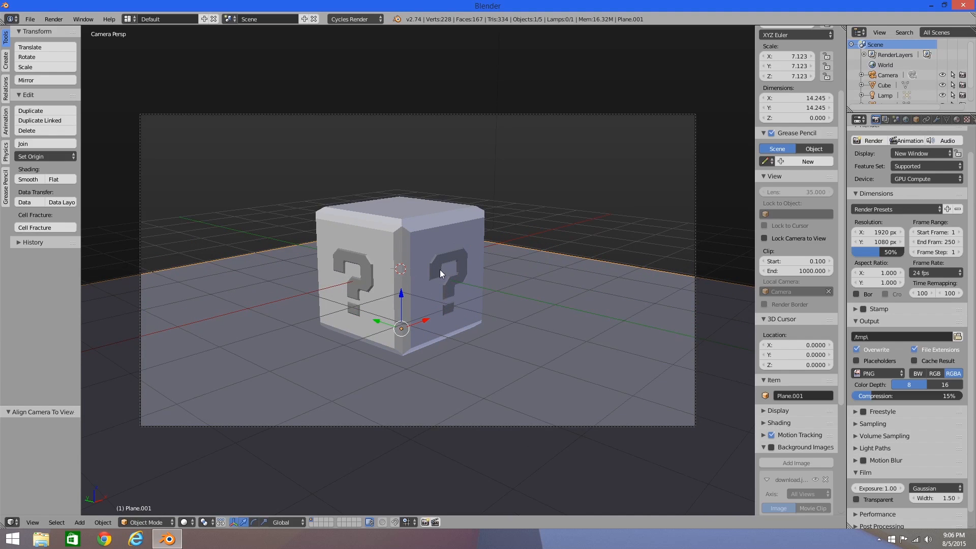
Set a render border around the block in camera view and switch the viewport shading to Rendered
key("ctrl+b")
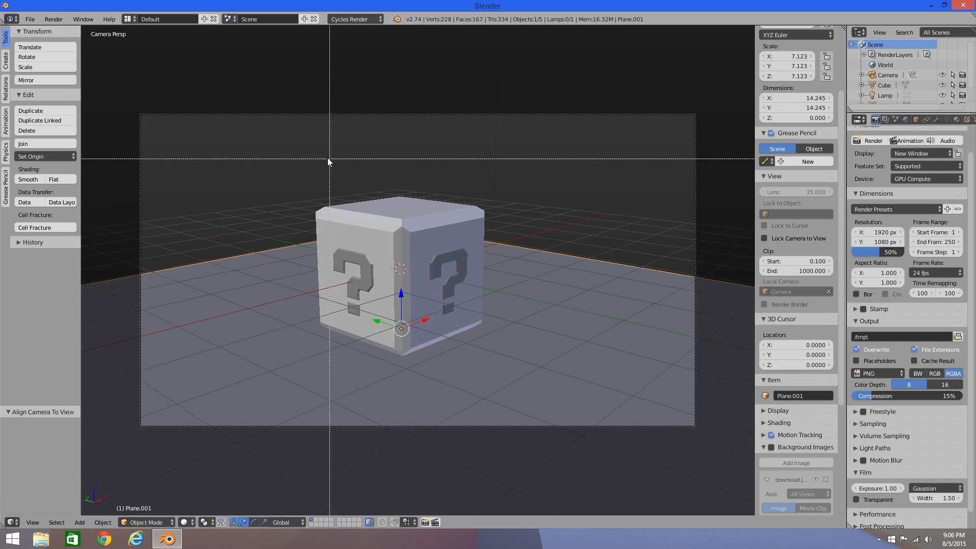
left_click_drag(288, 117, 526, 424)
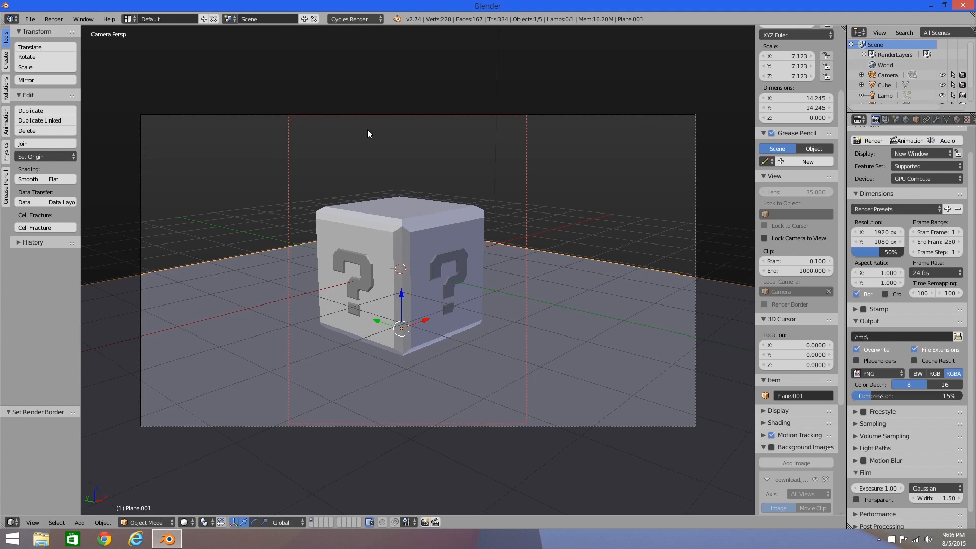
left_click(186, 522)
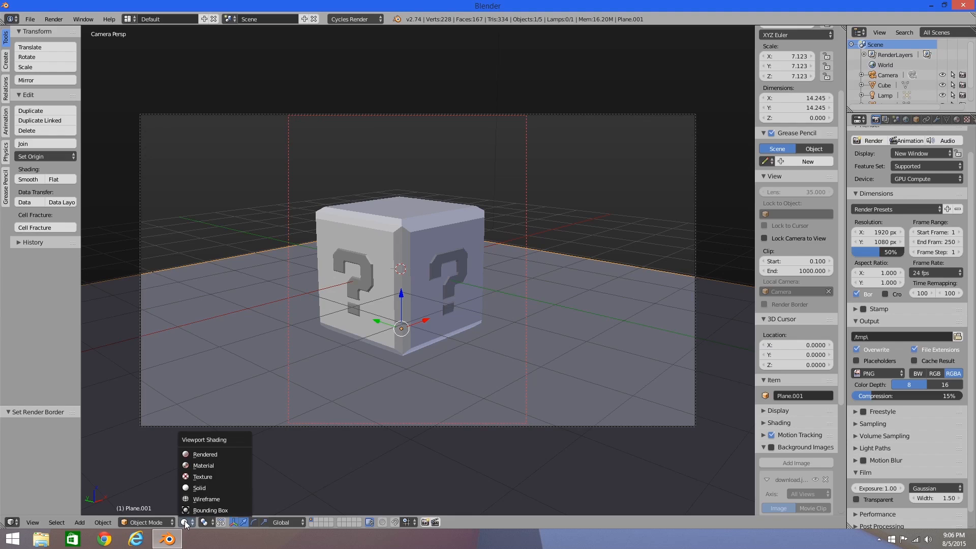
left_click(214, 453)
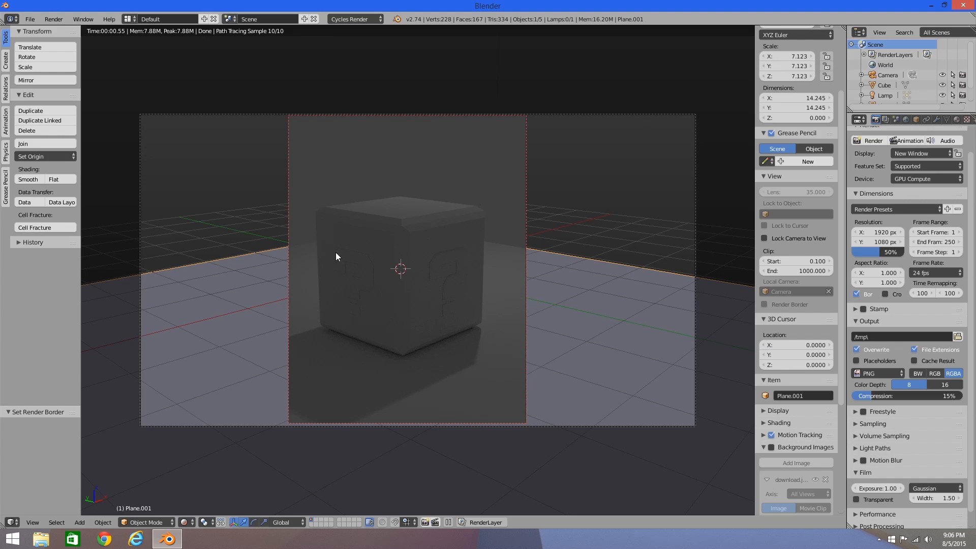
Enable nodes on the lamp, change its type to Sun, and set its strength to 5
scroll(559, 191, "down", 3)
right_click(469, 75)
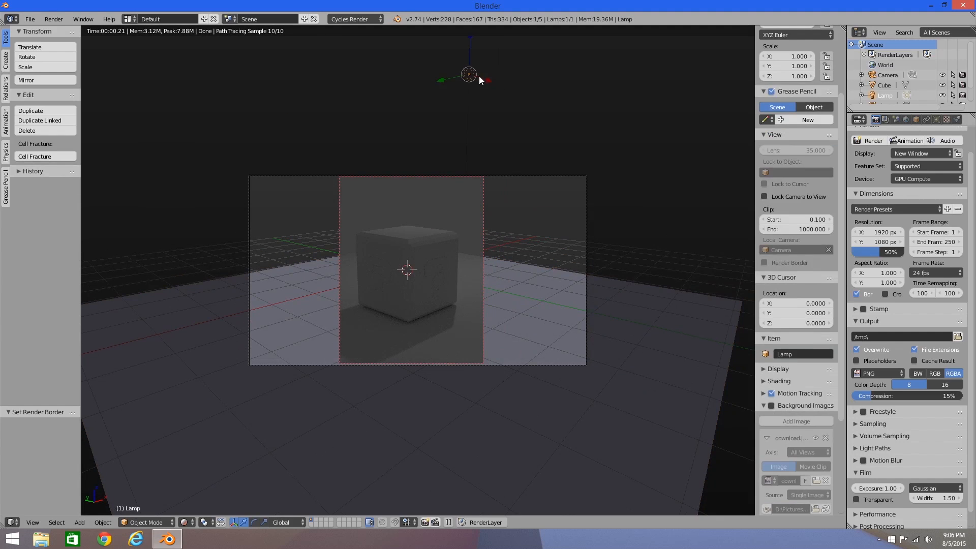
left_click(937, 120)
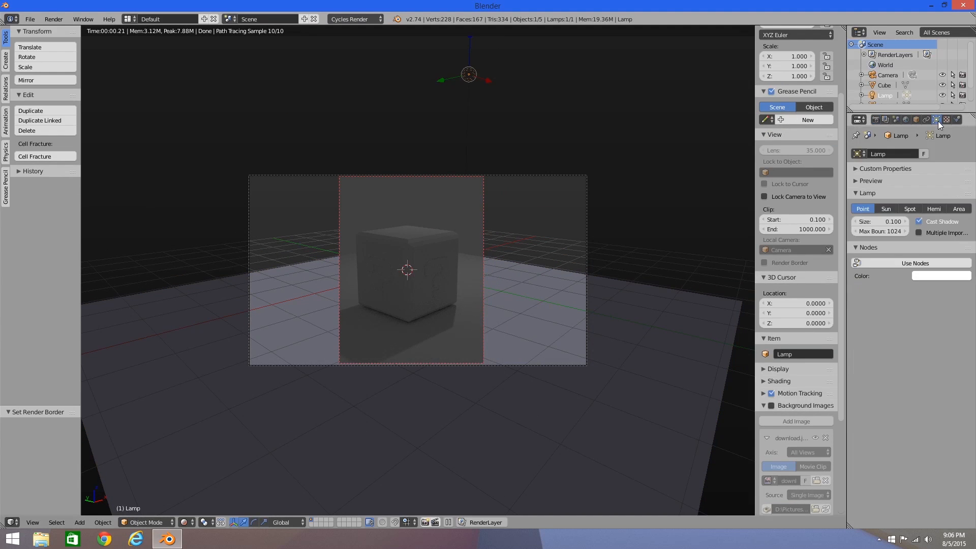
left_click(910, 264)
left_click(886, 209)
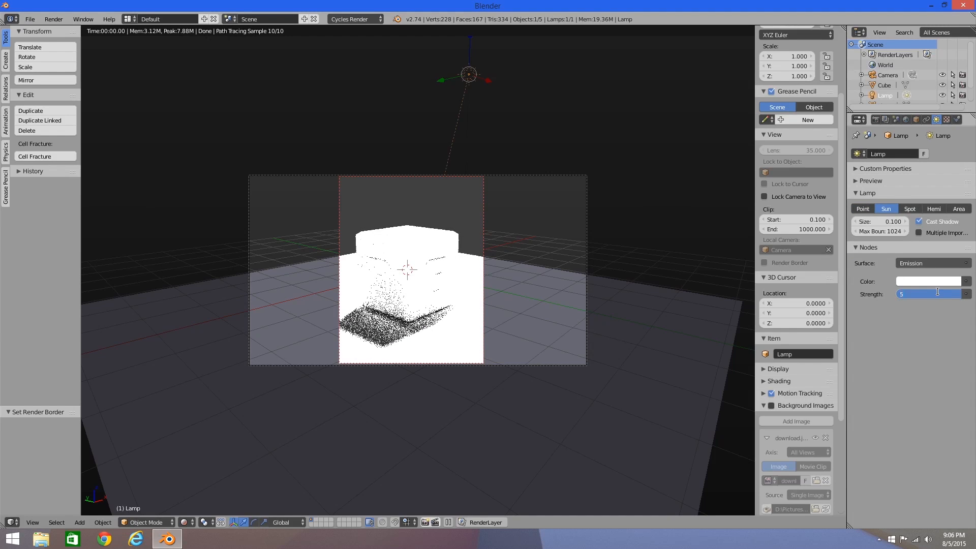
key("Return")
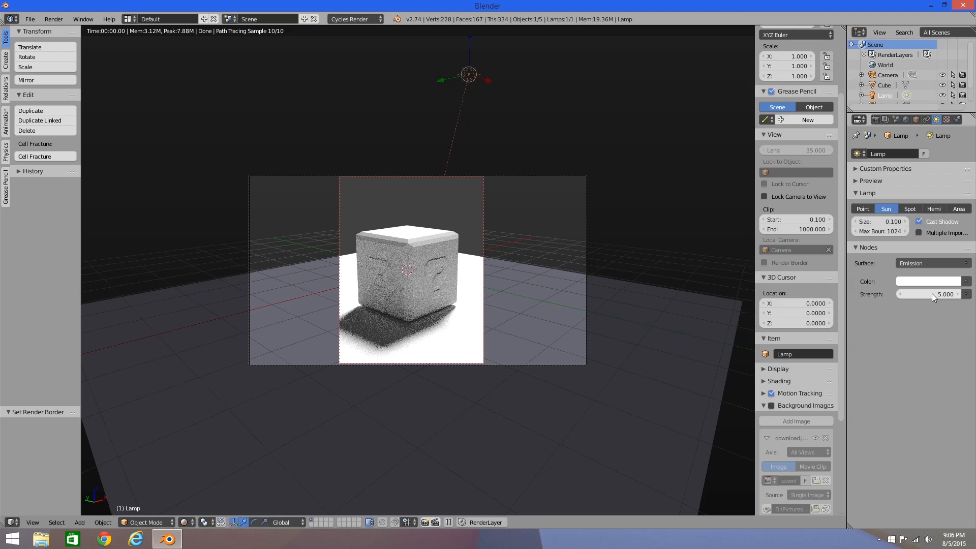
Set the Cycles preview samples to 100
left_click(874, 119)
scroll(948, 448, "down", 1)
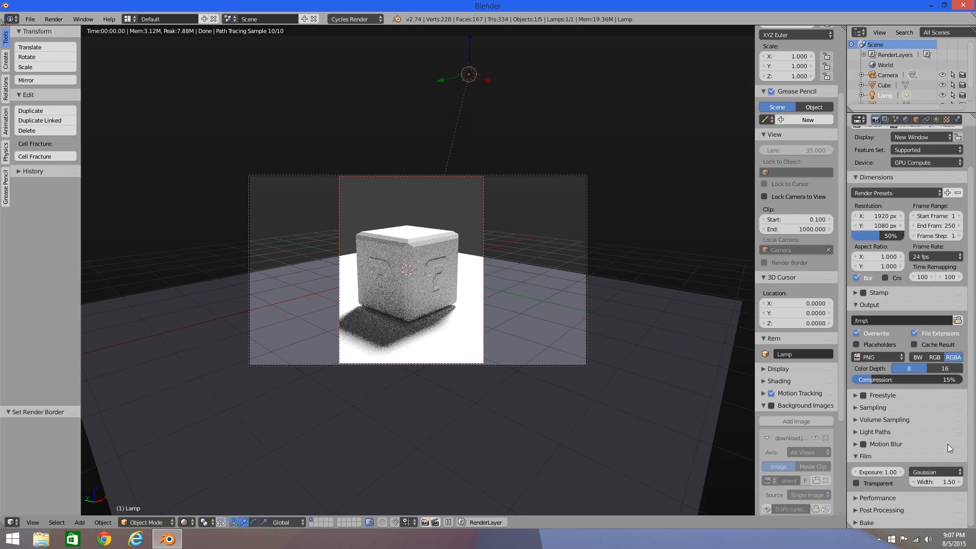
left_click(853, 407)
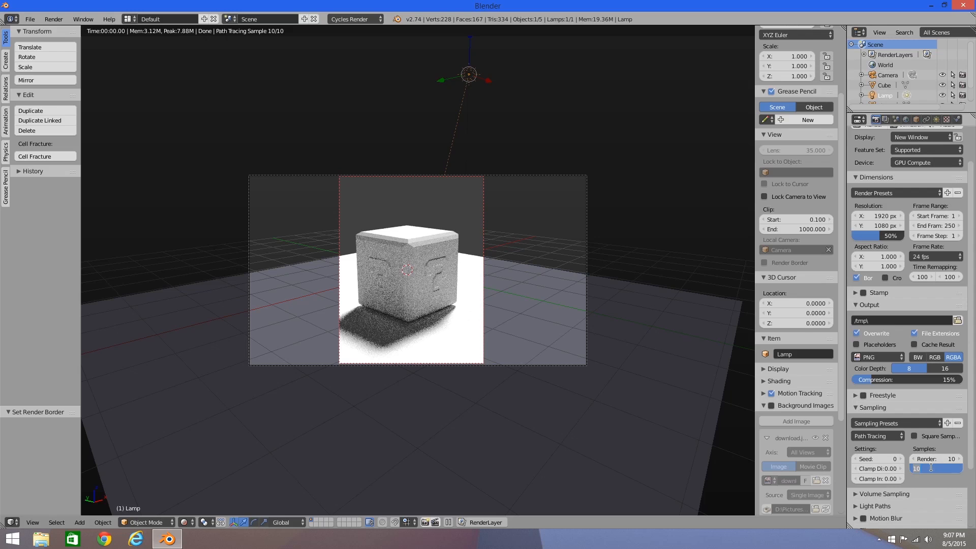
key("Return")
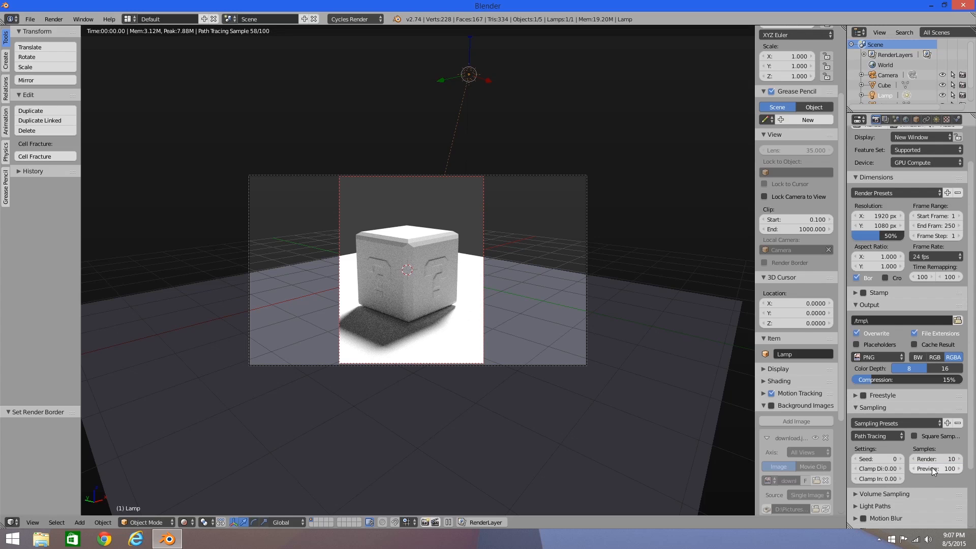
scroll(429, 338, "up", 3)
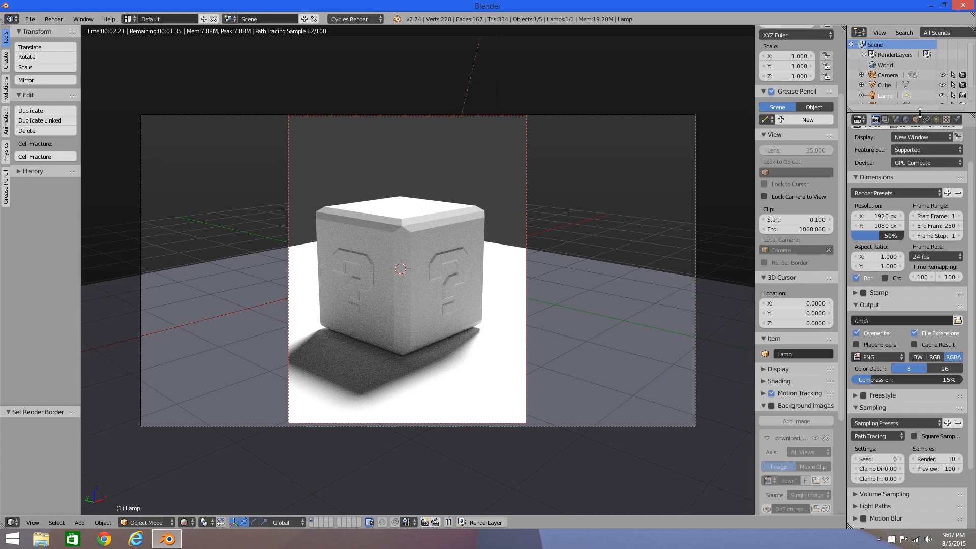
Set the sun lamp's size to 1 to soften its shadows
left_click(936, 119)
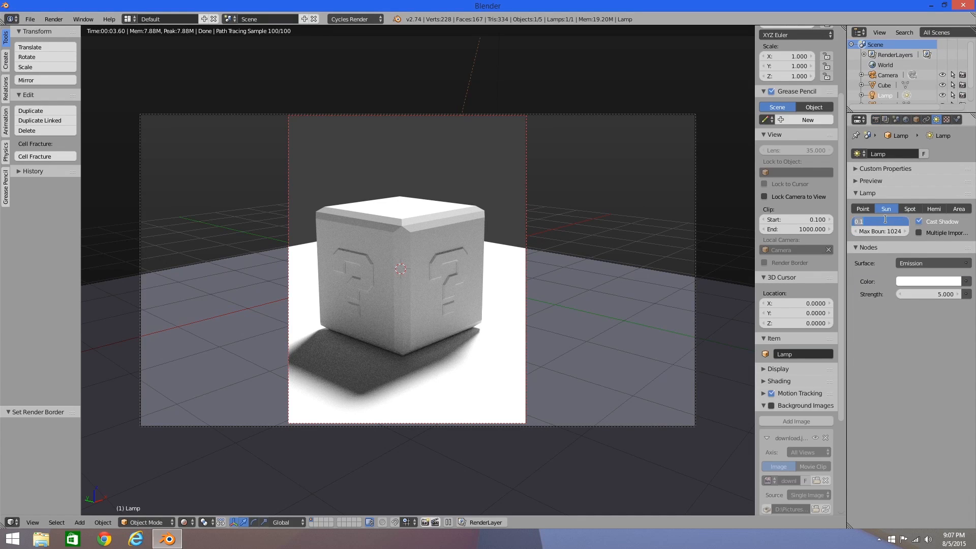
type("1")
key("Return")
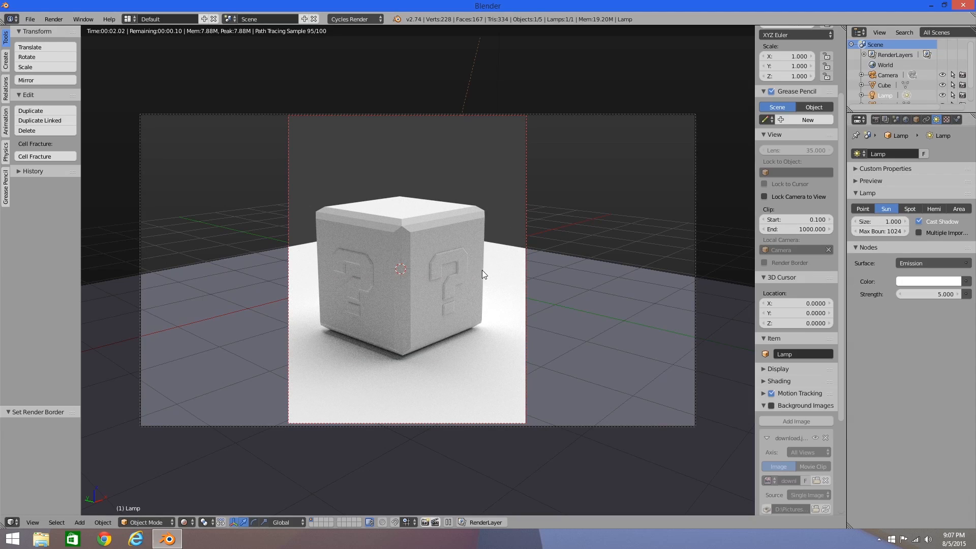
Return the viewport to Solid shading and rename the cube's material as Box
mouse_move(420, 270)
middle_mouse_down()
mouse_move(458, 308)
mouse_move(431, 292)
mouse_move(432, 273)
middle_mouse_up()
key("z")
scroll(430, 291, "up", 5)
key("z")
right_click(432, 274)
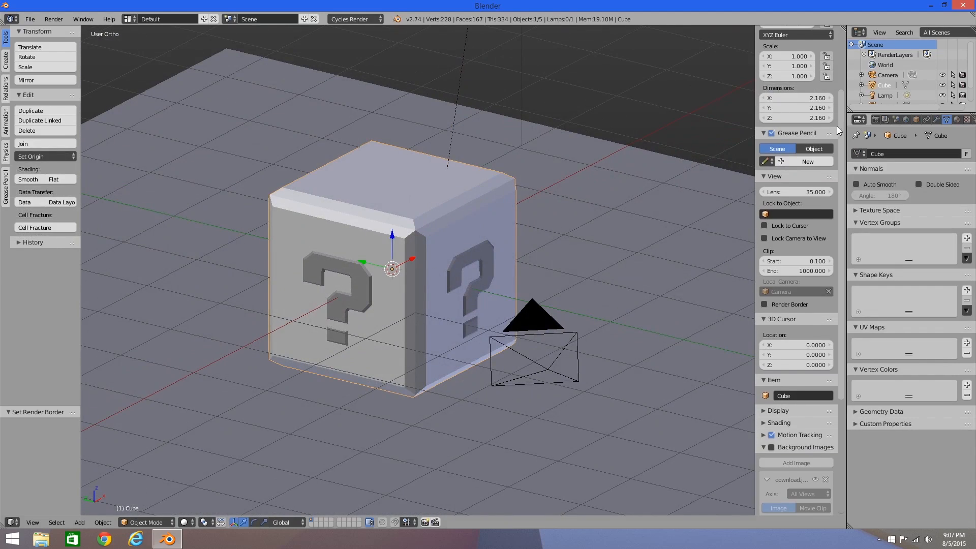
left_click(957, 119)
left_click(886, 188)
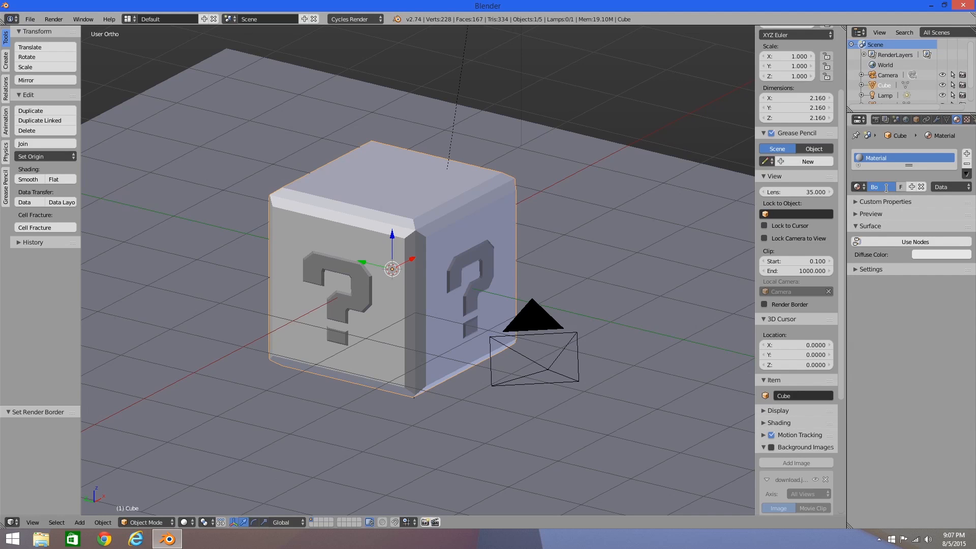
key("Return")
Create a new material for the question marks and name it Mark
right_click(355, 279)
left_click(906, 188)
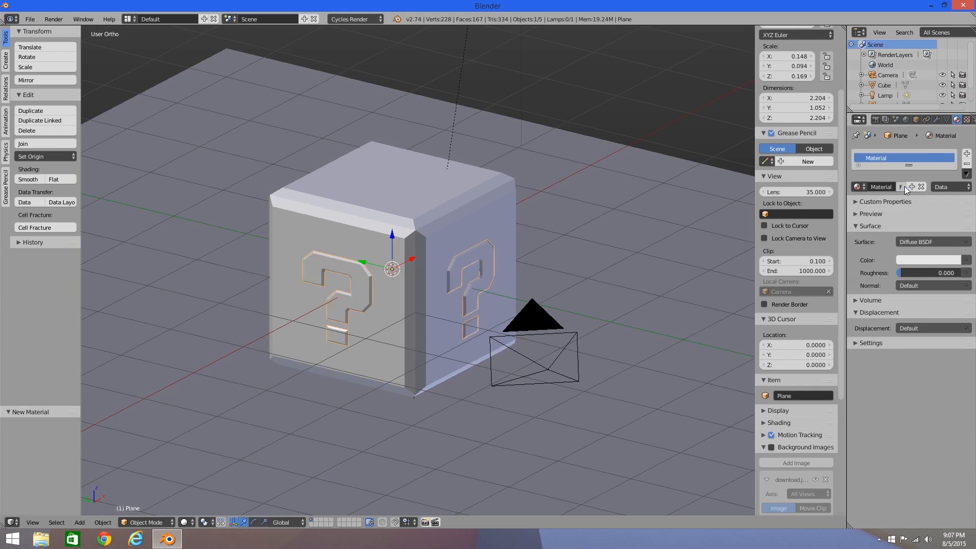
left_click(887, 188)
key("Return")
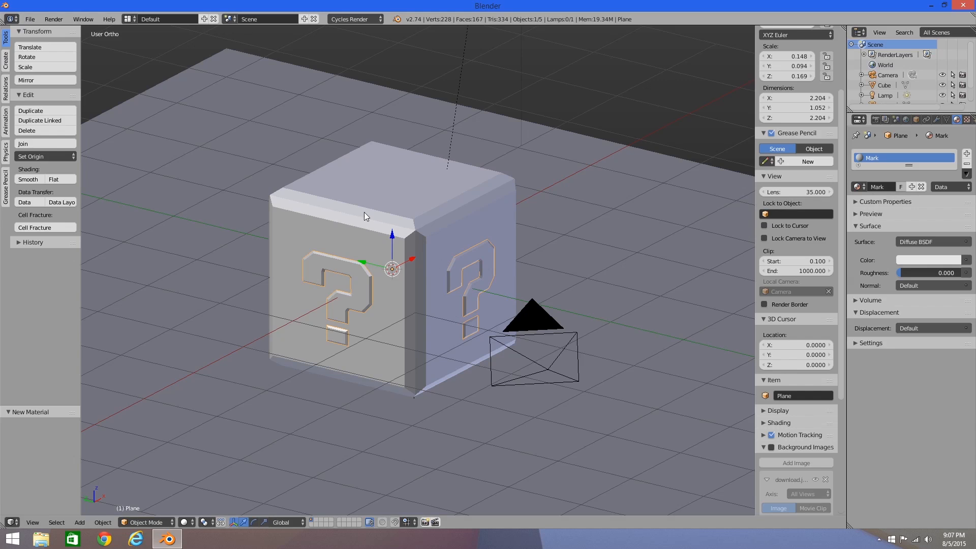
Join the question marks into the cube as one object carrying both the Box and Mark materials
right_click(365, 301)
right_click(365, 297)
right_click(367, 204, "shift")
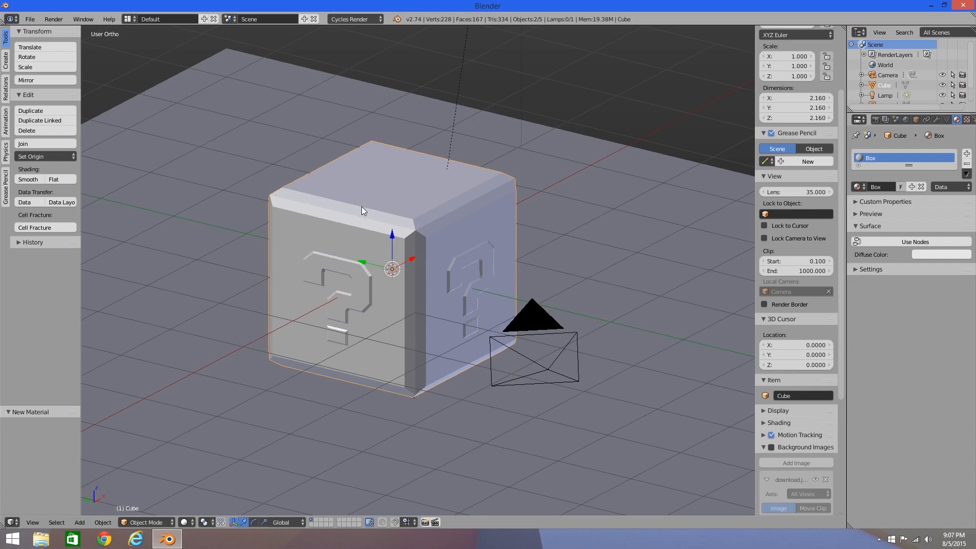
key("ctrl+j")
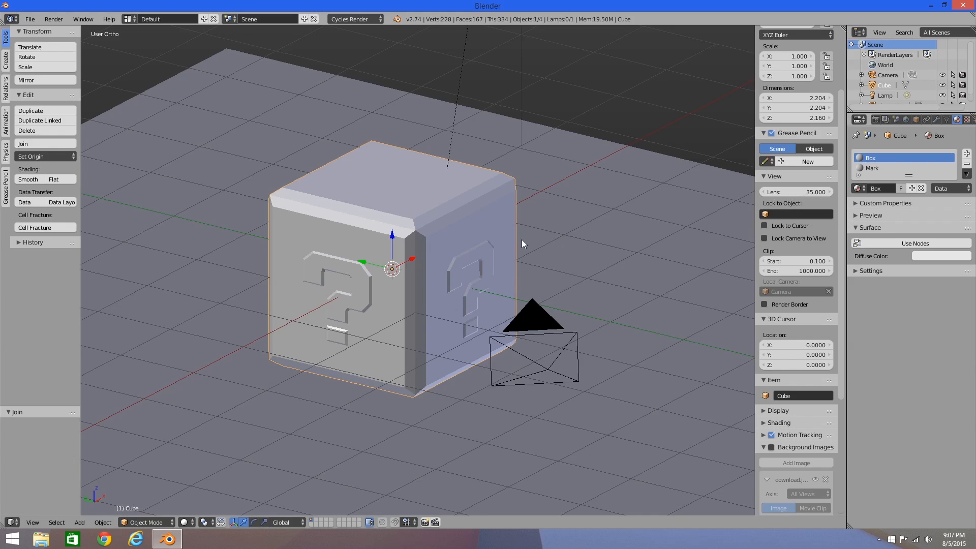
Enable shader nodes for the Box material
scroll(438, 265, "up", 4)
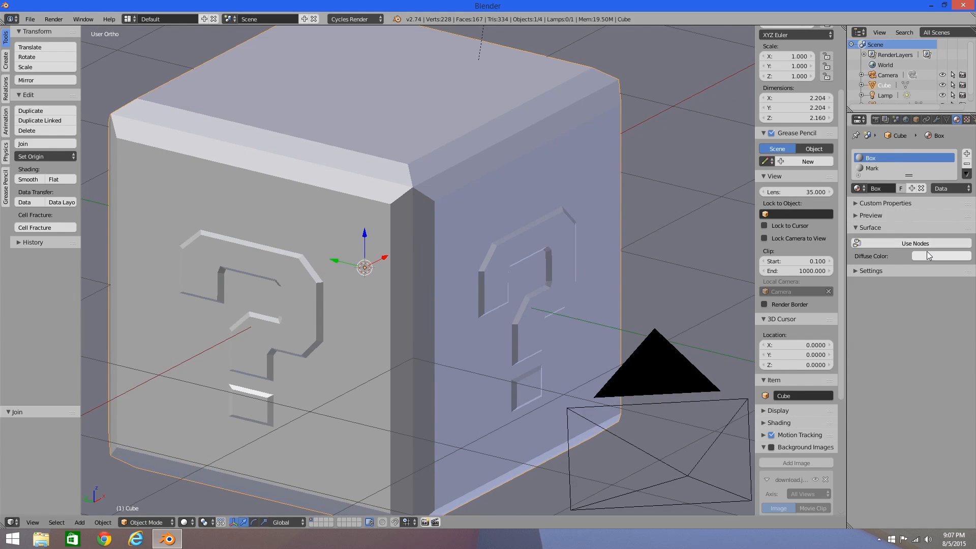
left_click(915, 243)
scroll(310, 387, "down", 2)
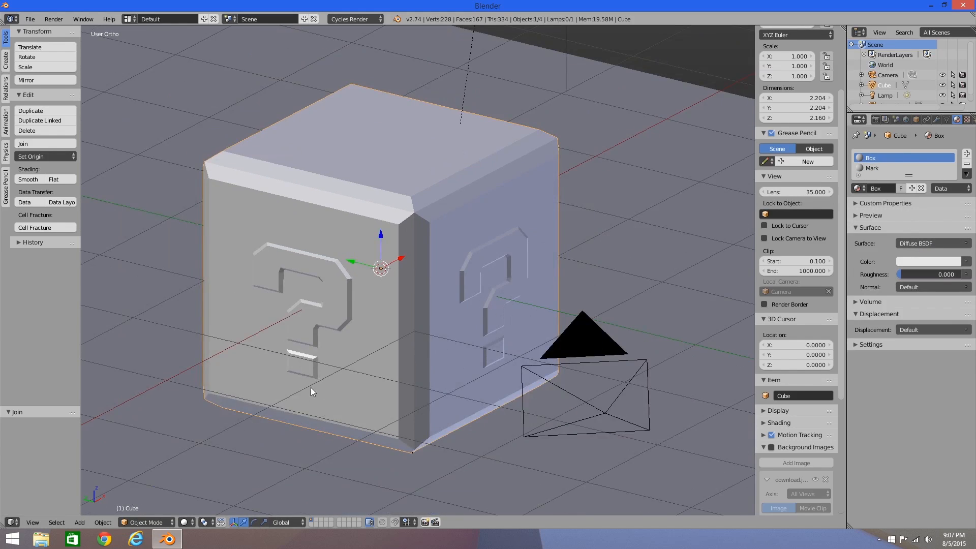
Split the 3D viewport into two side-by-side areas and change the new one to the Node Editor
key("n")
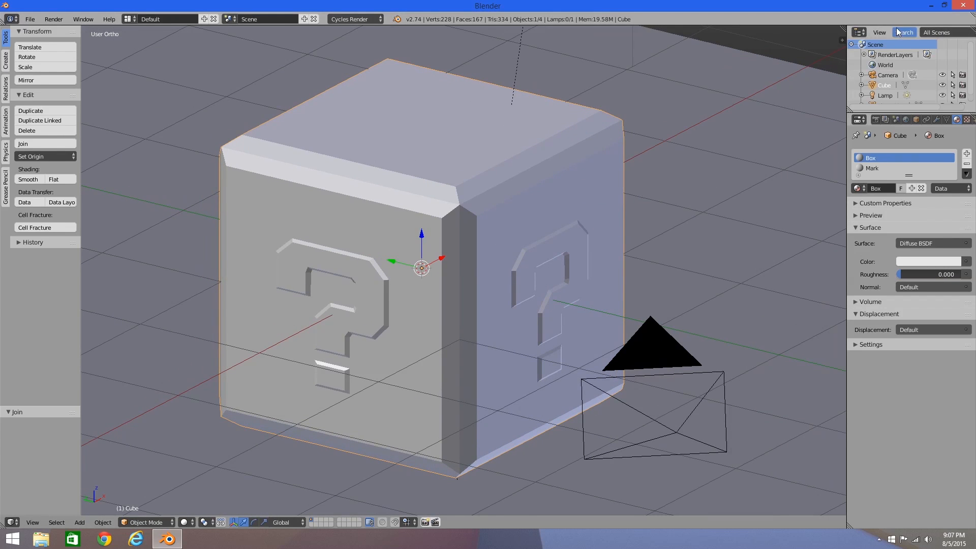
left_click_drag(842, 27, 384, 119)
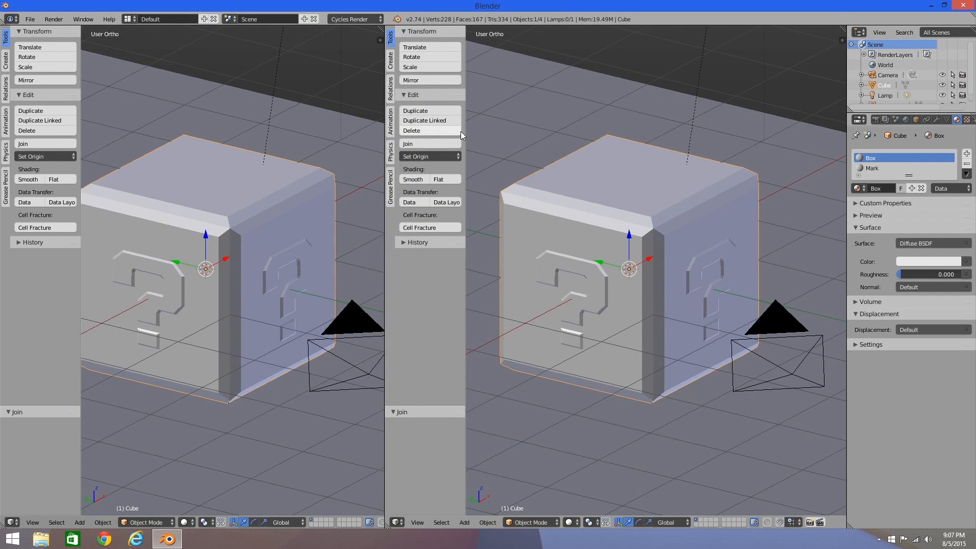
key("t")
left_click(396, 522)
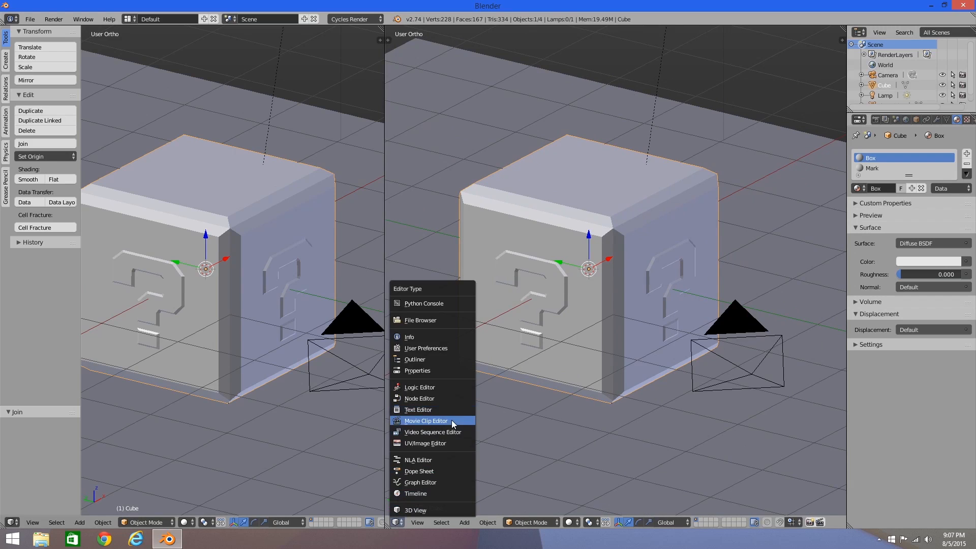
left_click(429, 400)
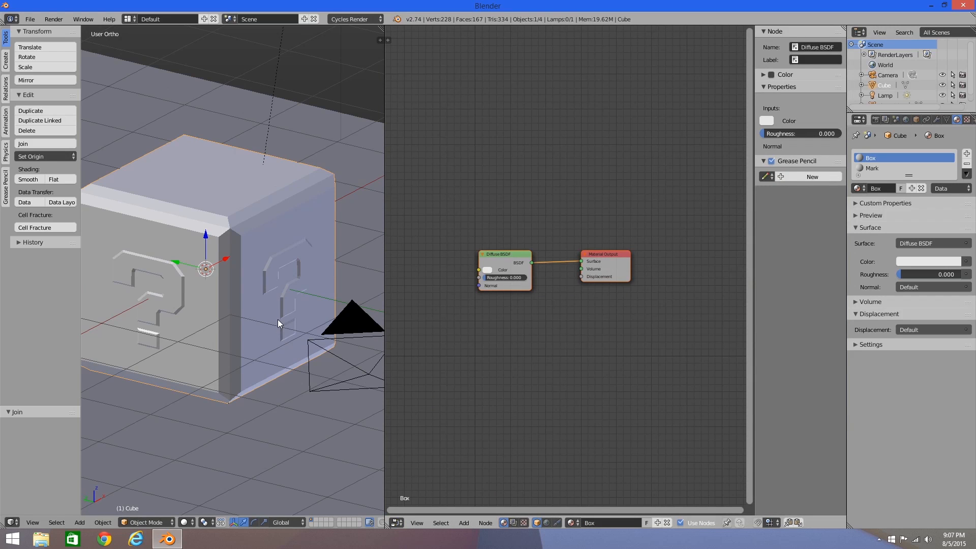
Show the block through the camera in the 3D viewport and enlarge the Box material's nodes
key("KP_0")
scroll(562, 274, "up", 2)
scroll(563, 273, "up", 3)
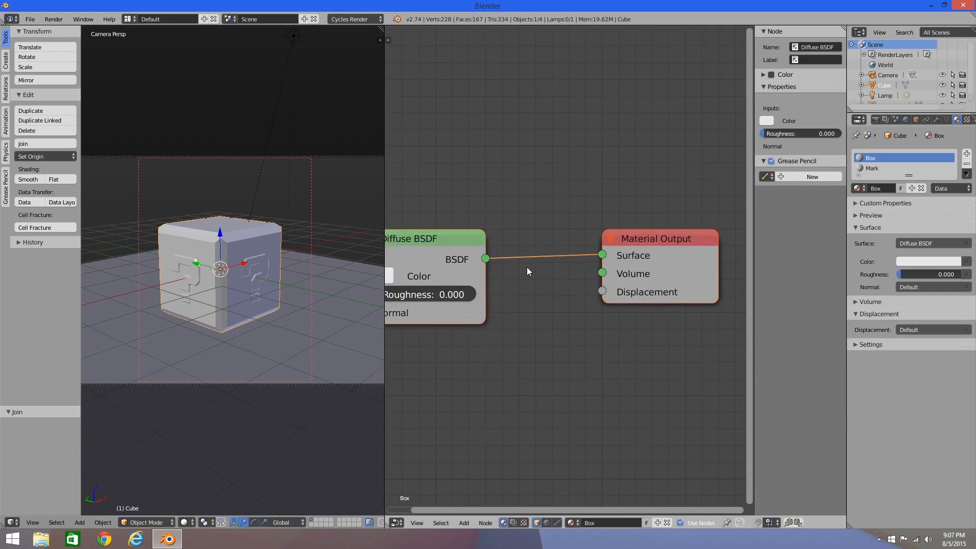
Replace the Box material's Diffuse BSDF node with a Glass BSDF node placed beside the Material Output
scroll(465, 243, "down", 2)
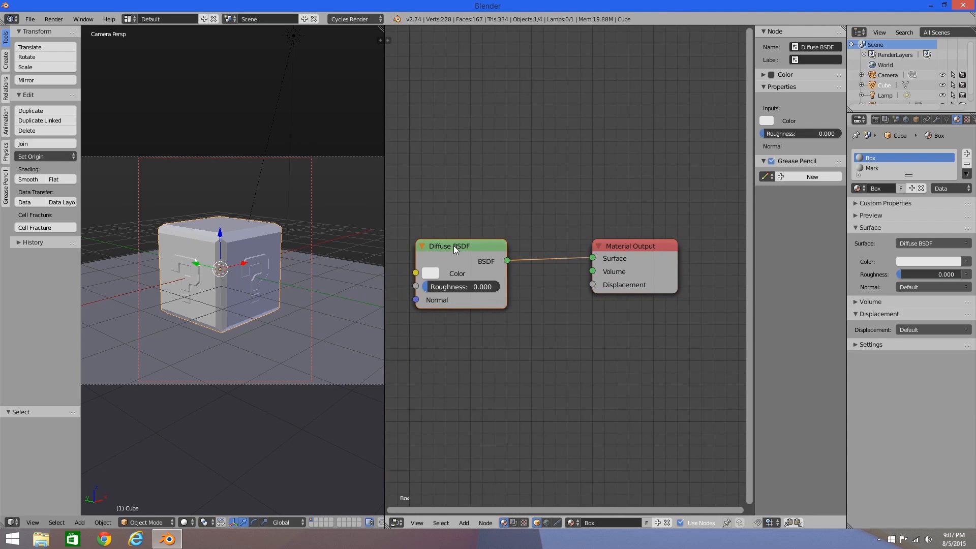
key("x")
key("shift+a")
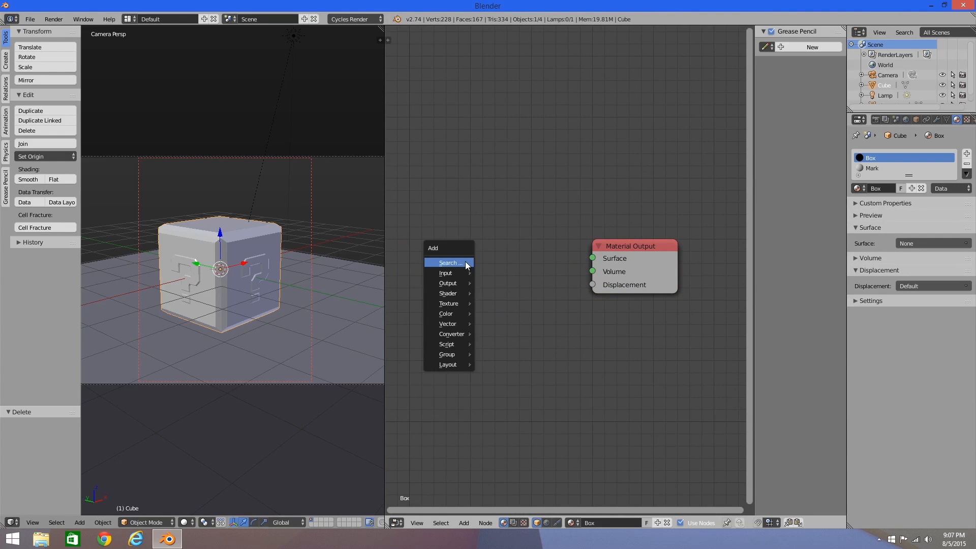
mouse_move(456, 292)
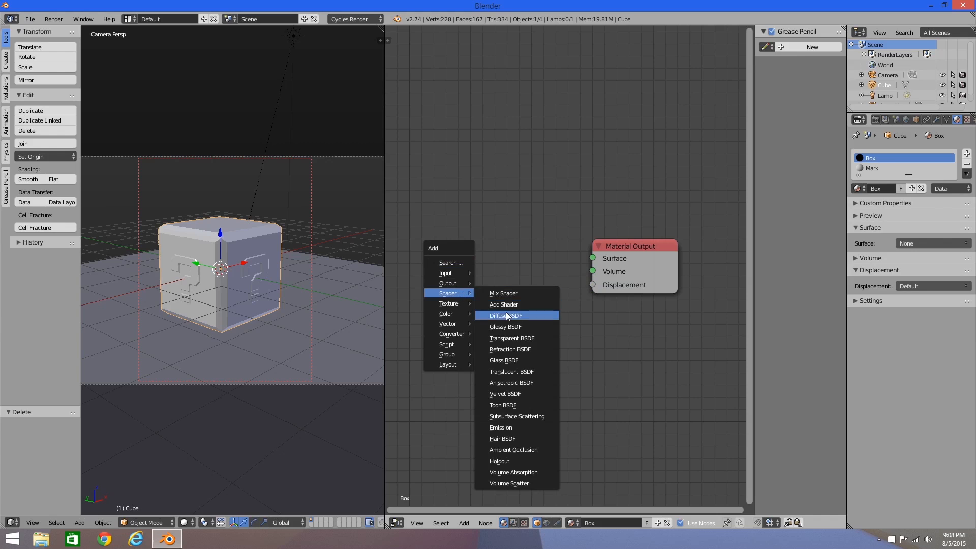
left_click(511, 361)
left_click(450, 207)
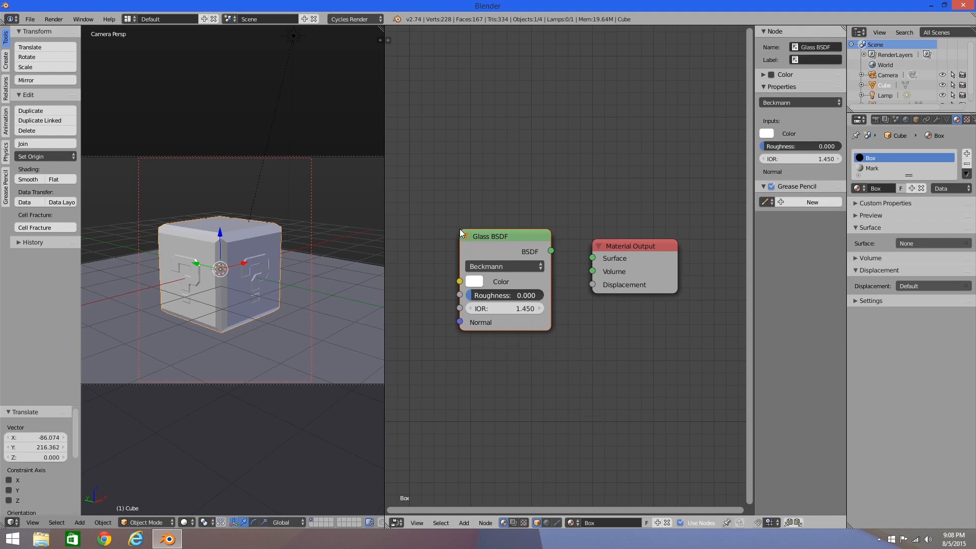
Switch the 3D viewport to Rendered shading and connect the Glass BSDF to the Material Output's Surface
left_click(185, 522)
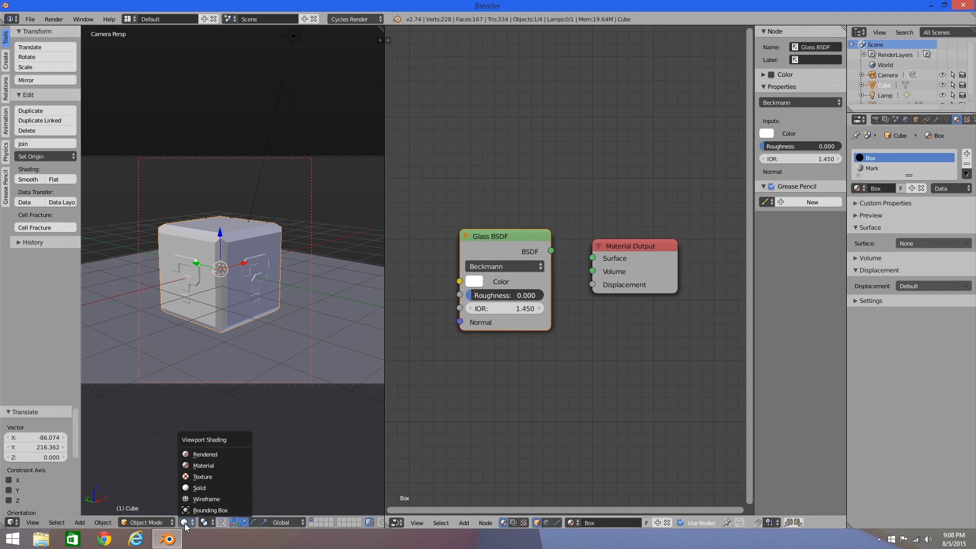
left_click(206, 451)
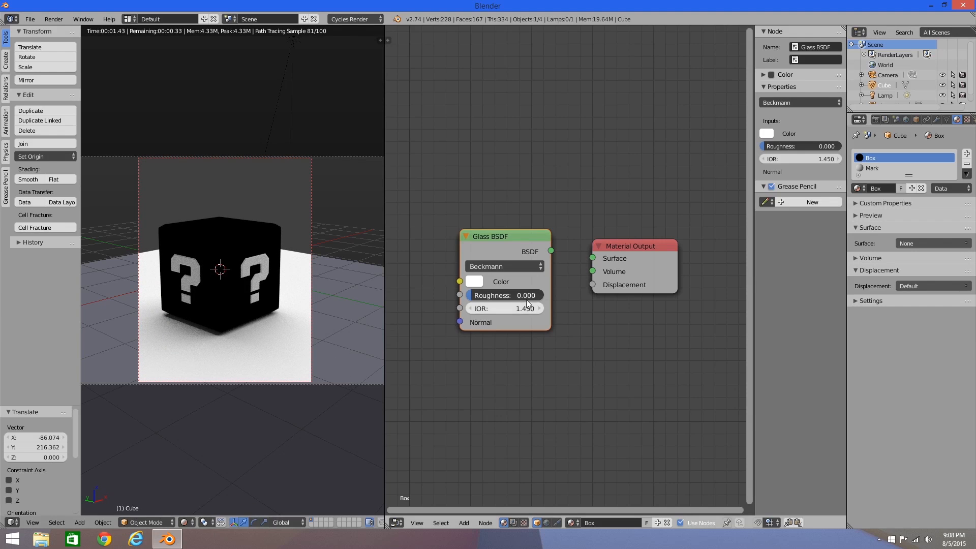
left_click_drag(551, 250, 594, 257)
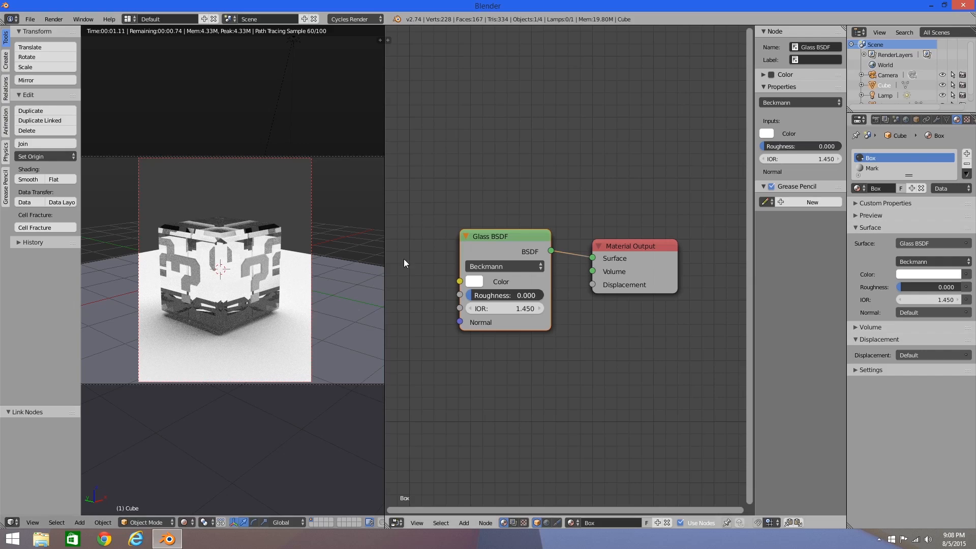
Give the Box material's Glass BSDF a bright yellow color and a roughness of 1
left_click(476, 283)
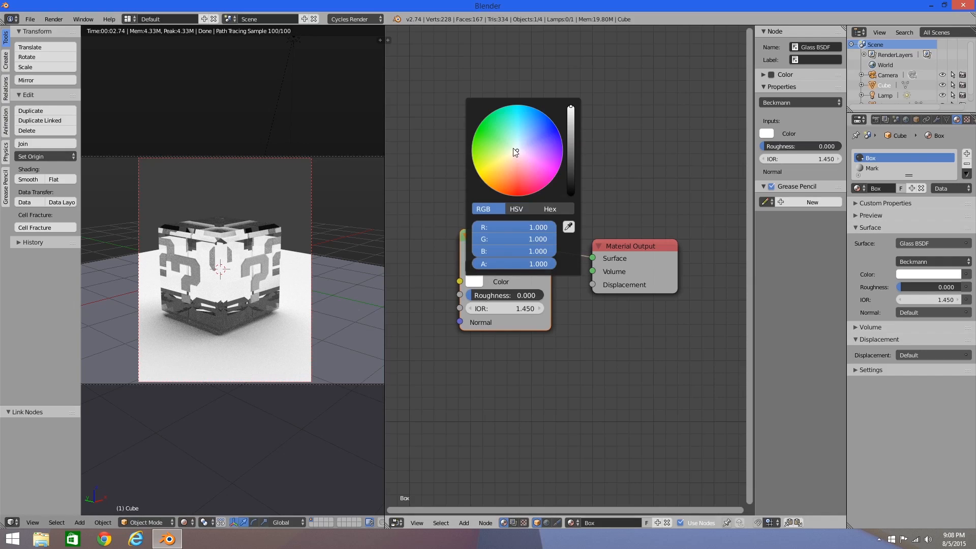
mouse_move(514, 150)
left_mouse_down()
mouse_move(490, 178)
mouse_move(474, 169)
left_mouse_up()
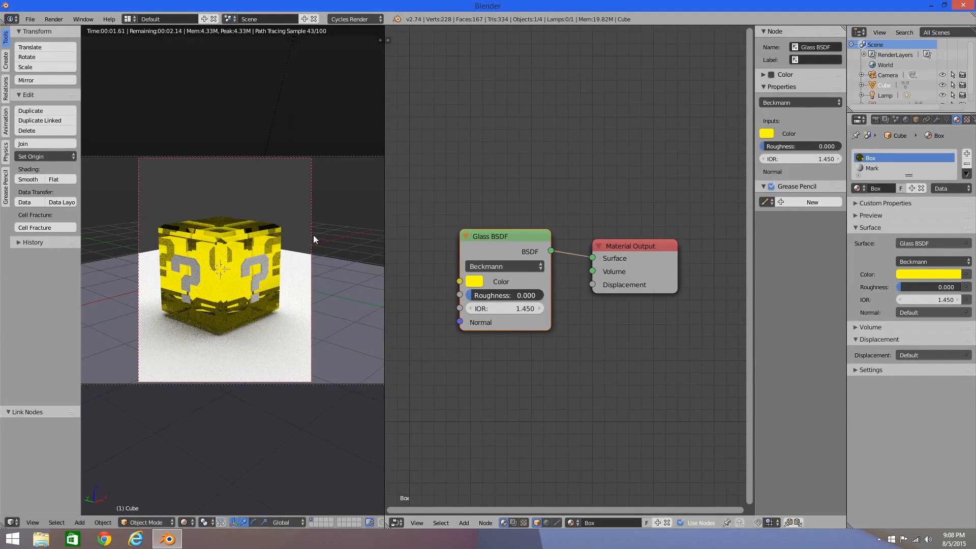
left_click_drag(498, 296, 500, 296)
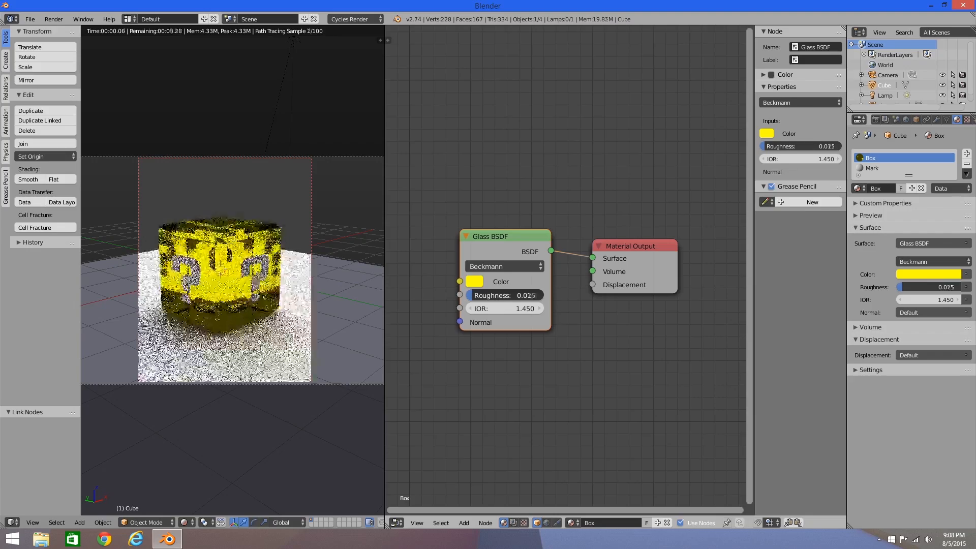
left_click(472, 295)
type("1")
key("Return")
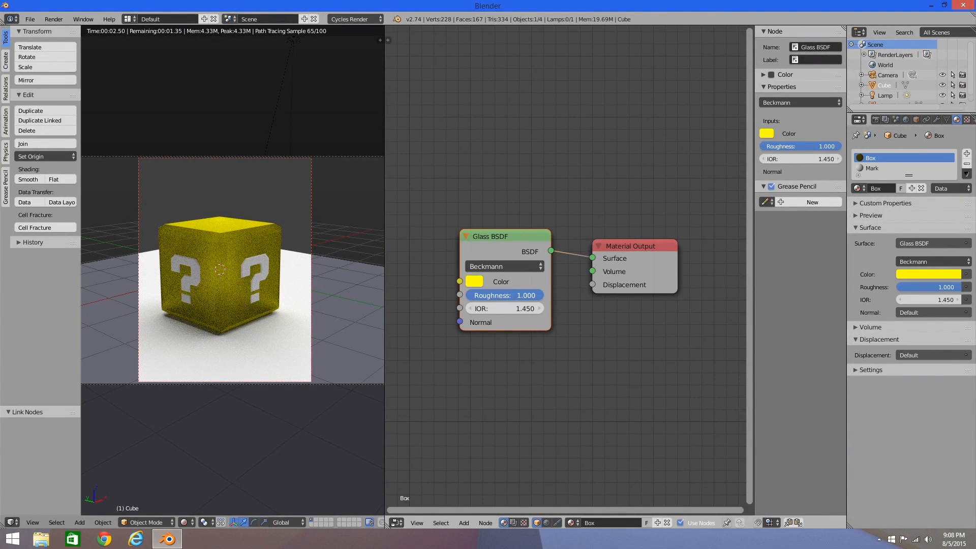
Set the Glass BSDF's roughness to 0.5
left_click_drag(498, 298, 520, 295)
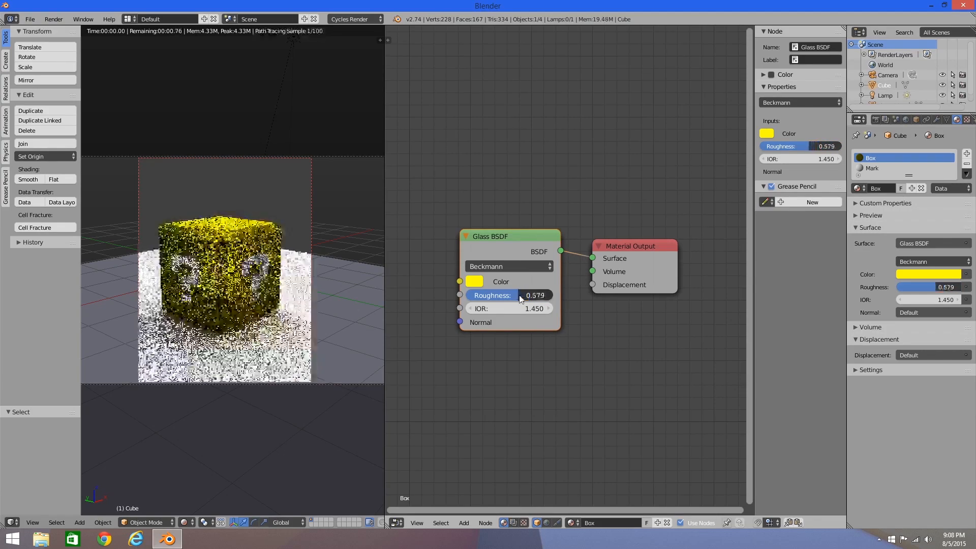
left_click(520, 295)
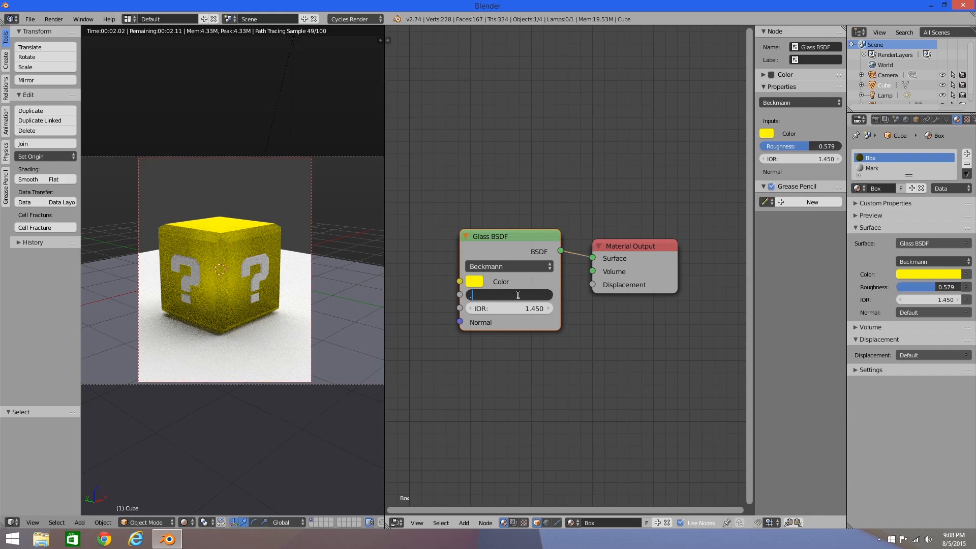
type(".5")
key("Return")
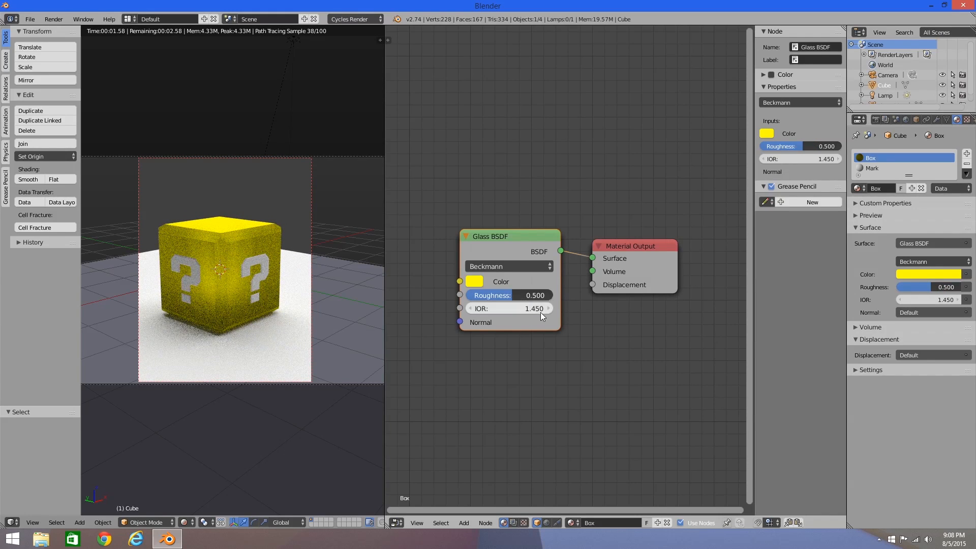
Try different IOR values on the Glass BSDF, including 0, 1 and 1.3, and set it to 1.5
left_click_drag(540, 313, 517, 310)
left_click(516, 307)
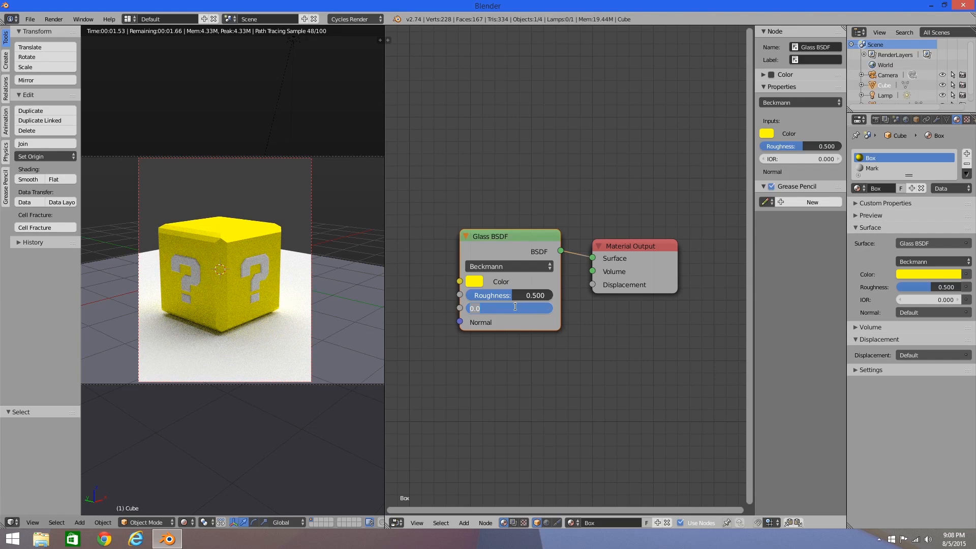
type("1")
key("Return")
left_click_drag(528, 308, 572, 310)
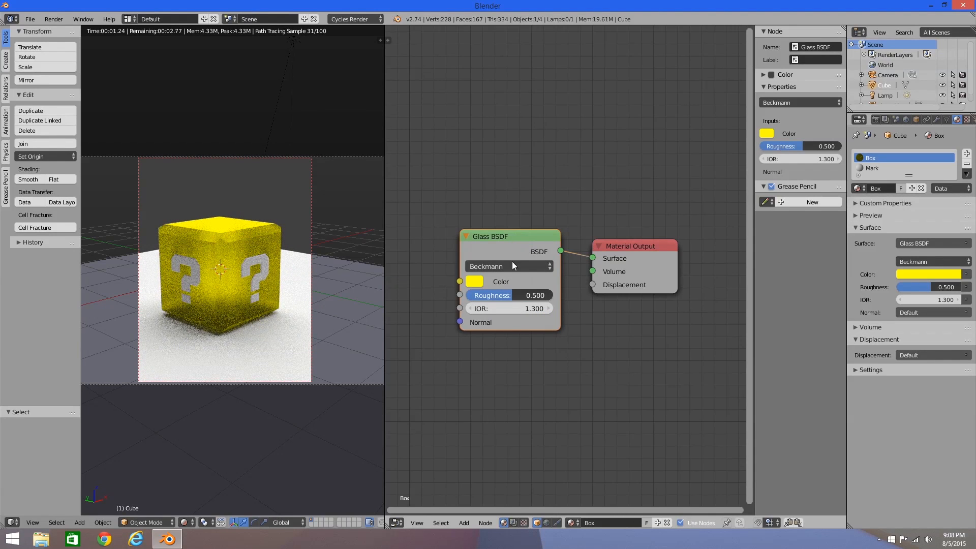
left_click(519, 308)
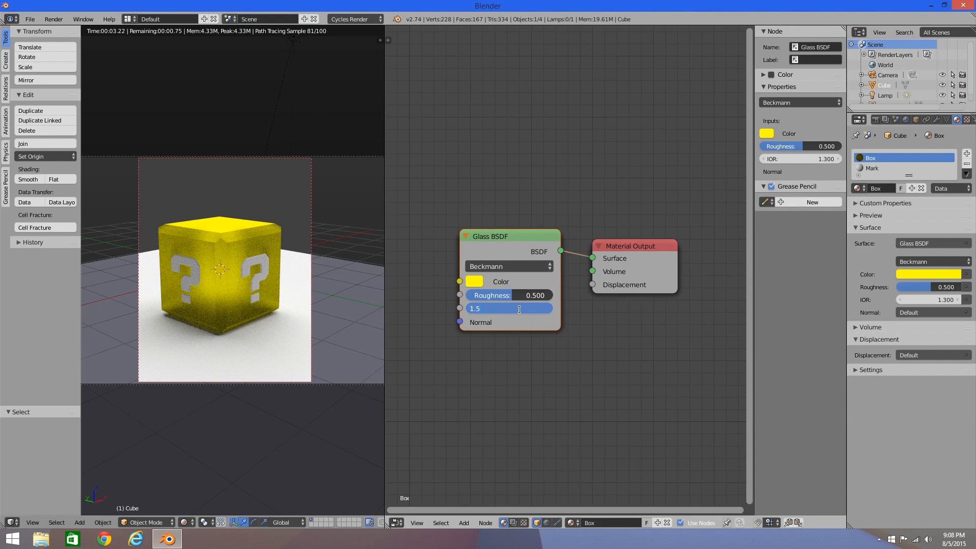
type("1.5")
key("Return")
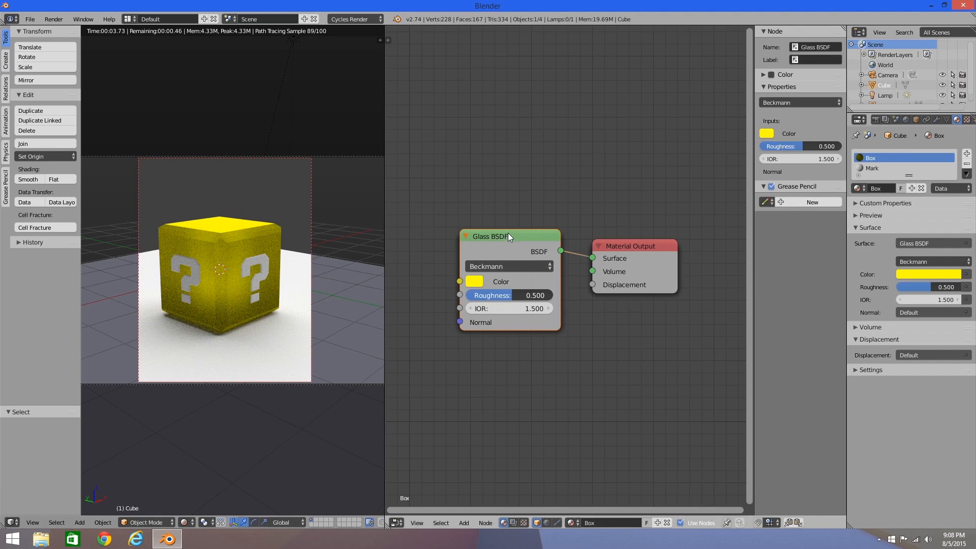
Replace the edited Glass BSDF with a fresh Glass BSDF node and link it to the Material Output's Surface
key("x")
key("shift+a")
mouse_move(481, 279)
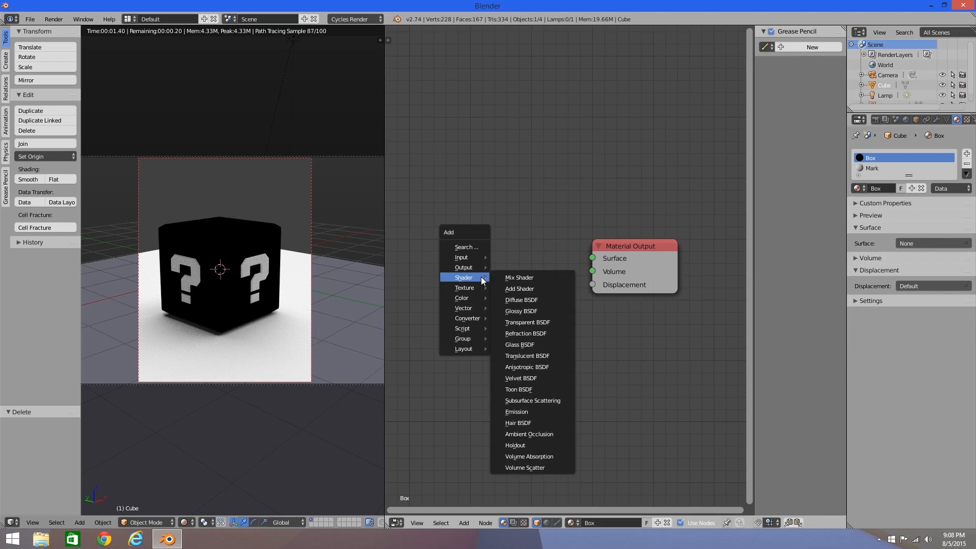
left_click(524, 344)
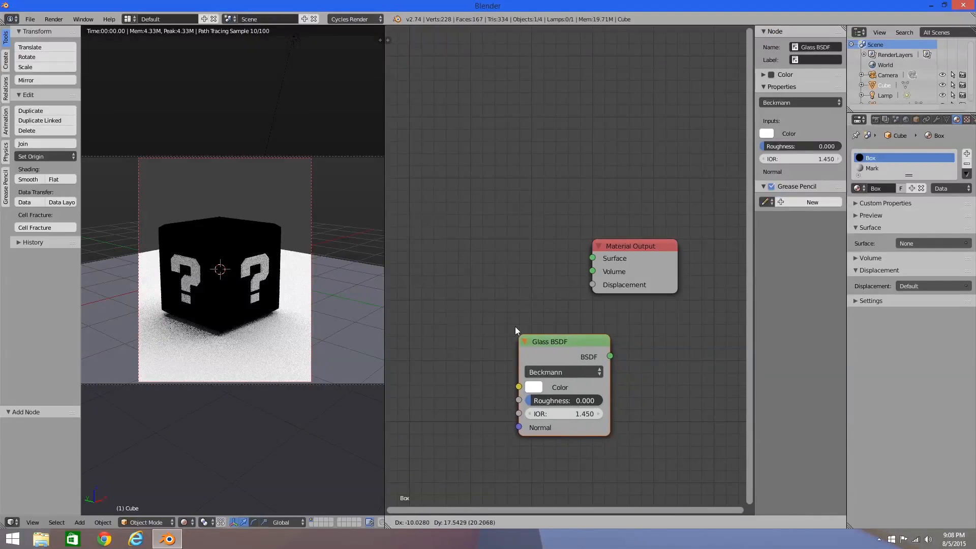
left_click(453, 222)
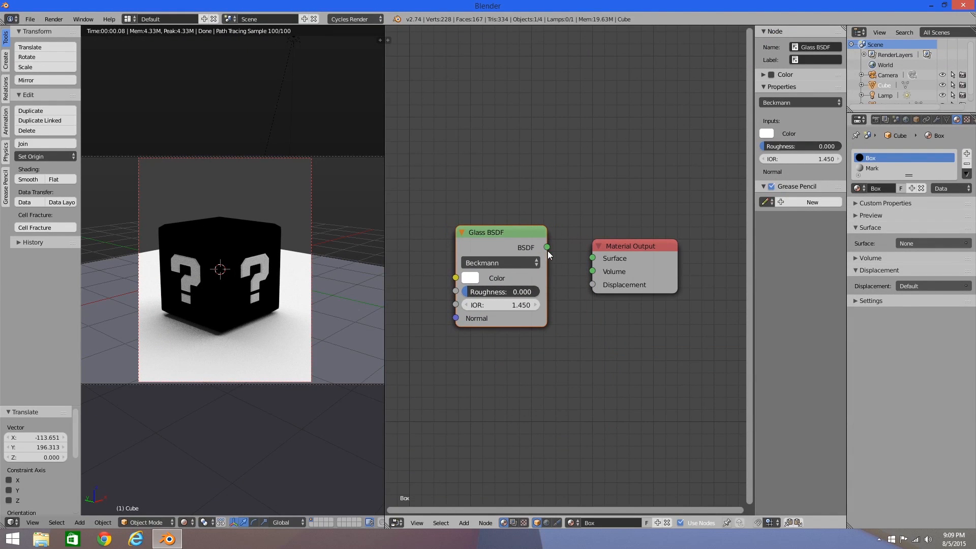
left_click_drag(546, 247, 593, 258)
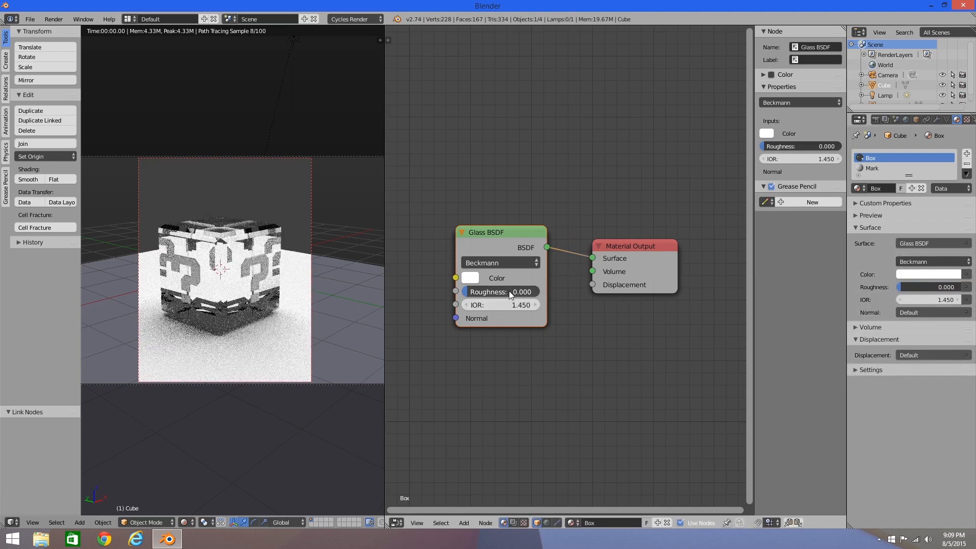
Set the new Glass BSDF's roughness to 1 and its color to a slightly golden yellow
left_click(509, 292)
key("Return")
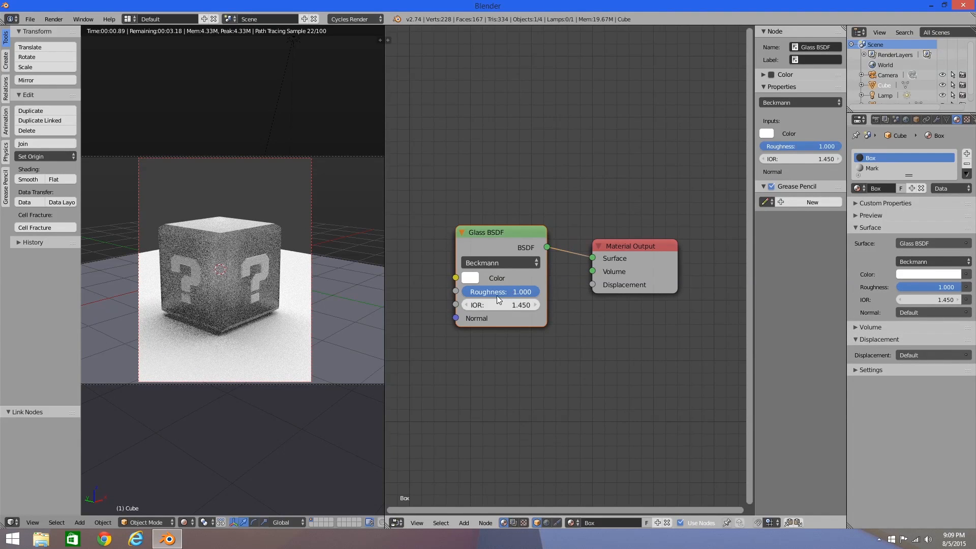
left_click(465, 274)
left_click(474, 171)
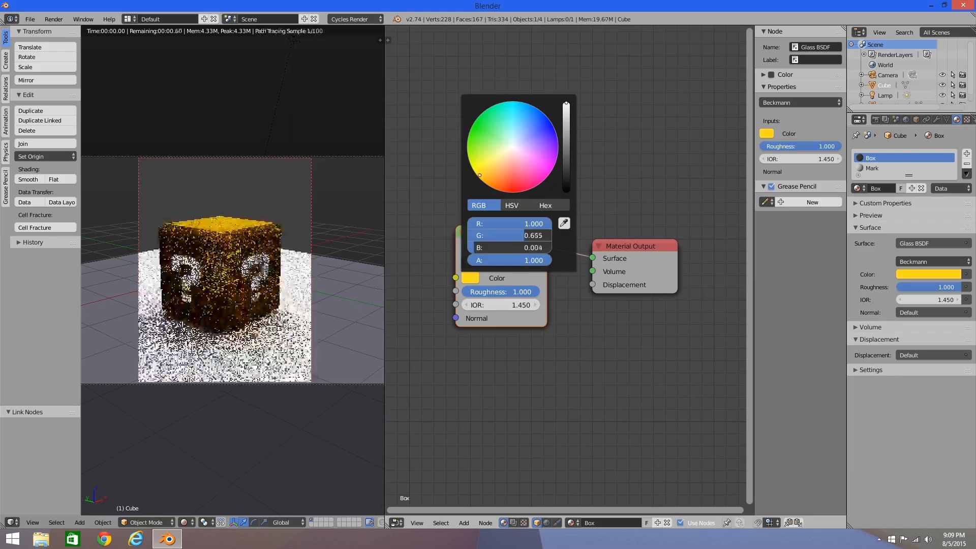
left_click_drag(473, 171, 473, 170)
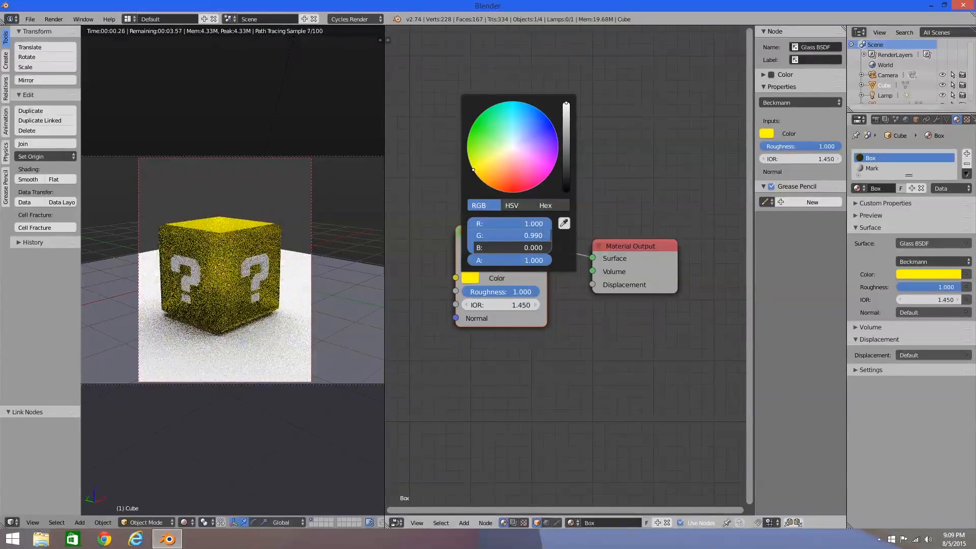
left_click(475, 174)
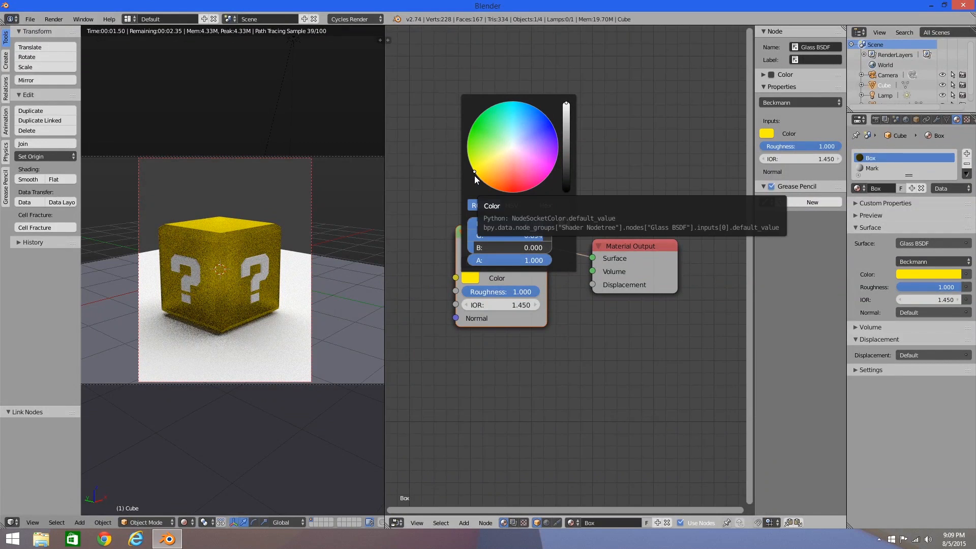
left_click(548, 206)
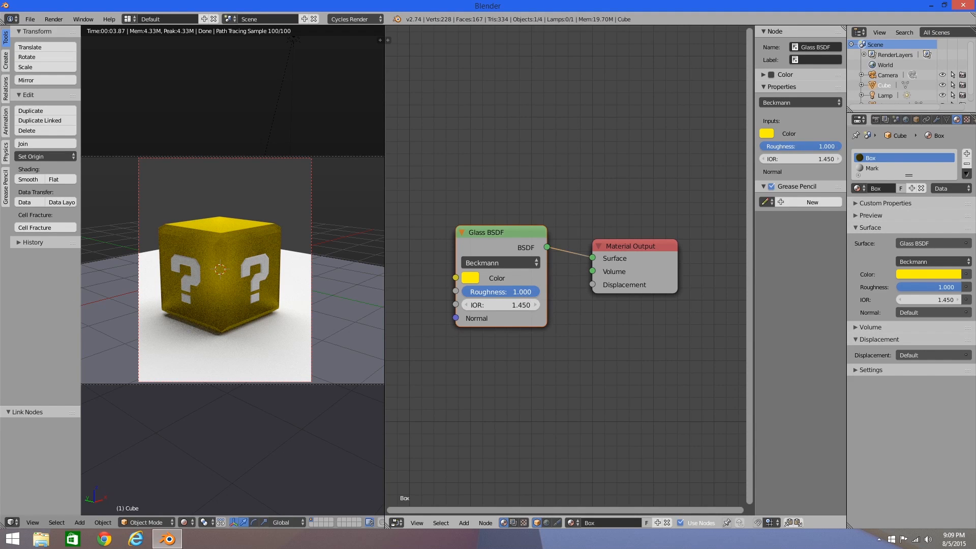
Reduce the Box material's Glass BSDF roughness to 0.09
left_click_drag(503, 291, 436, 292)
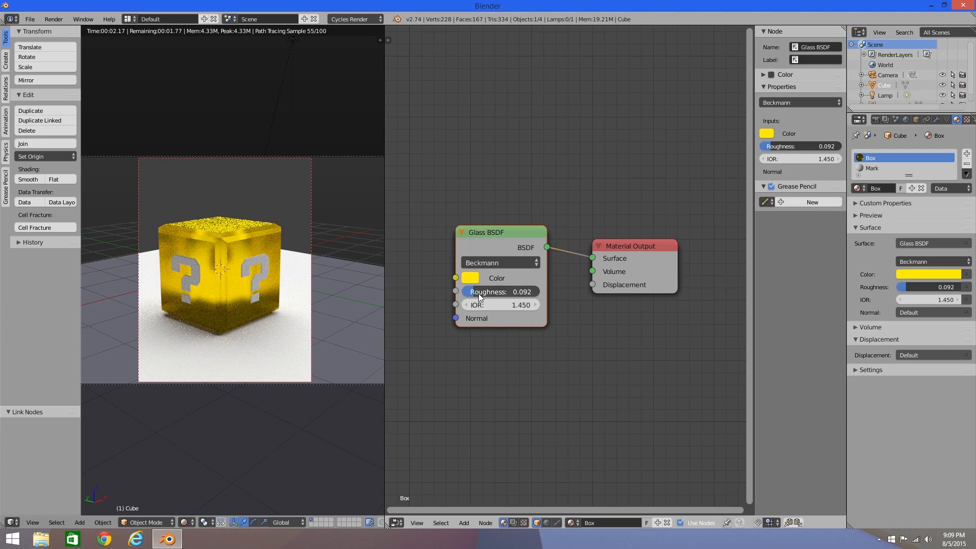
left_click(503, 292)
type(".09")
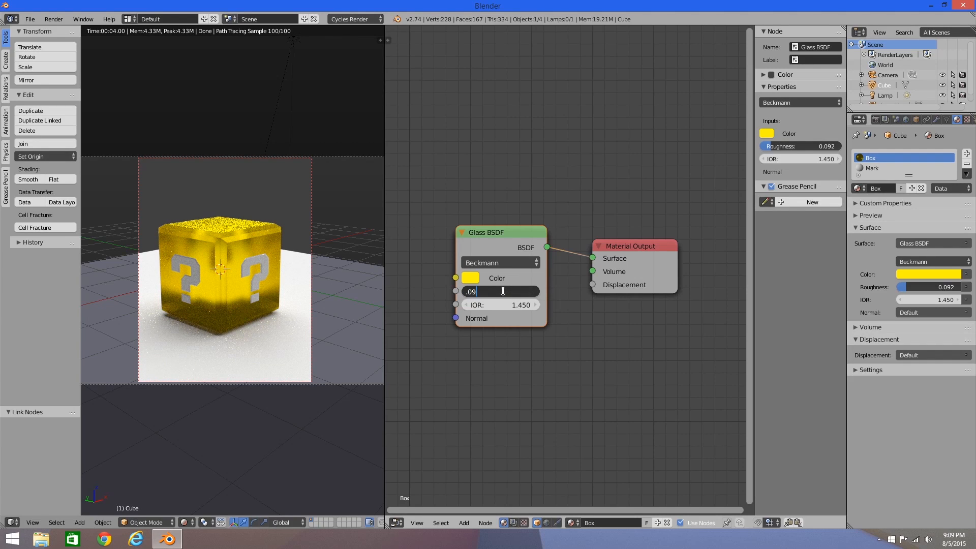
key("Return")
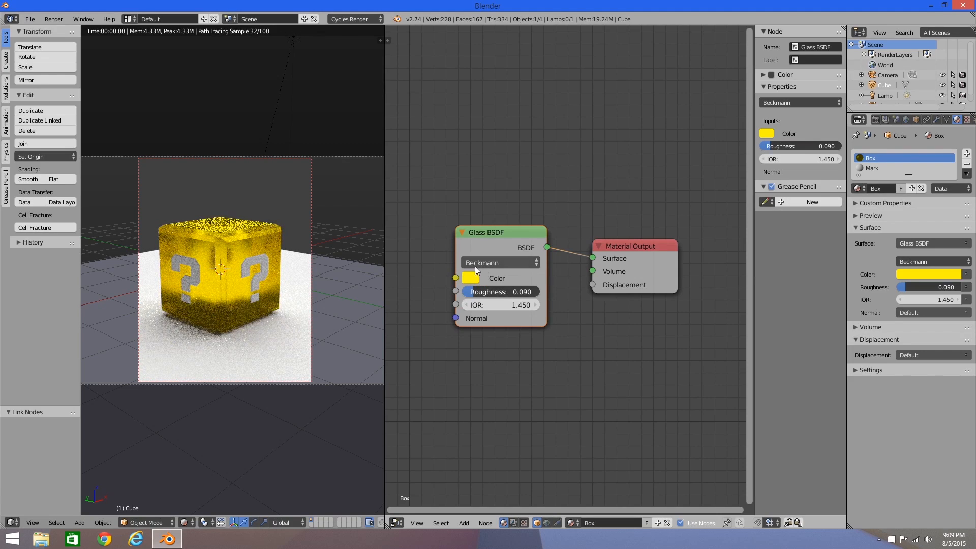
Select the Mark material and brighten its Diffuse BSDF color to white
middle_click_drag(256, 303, 213, 307)
scroll(213, 307, "up", 6)
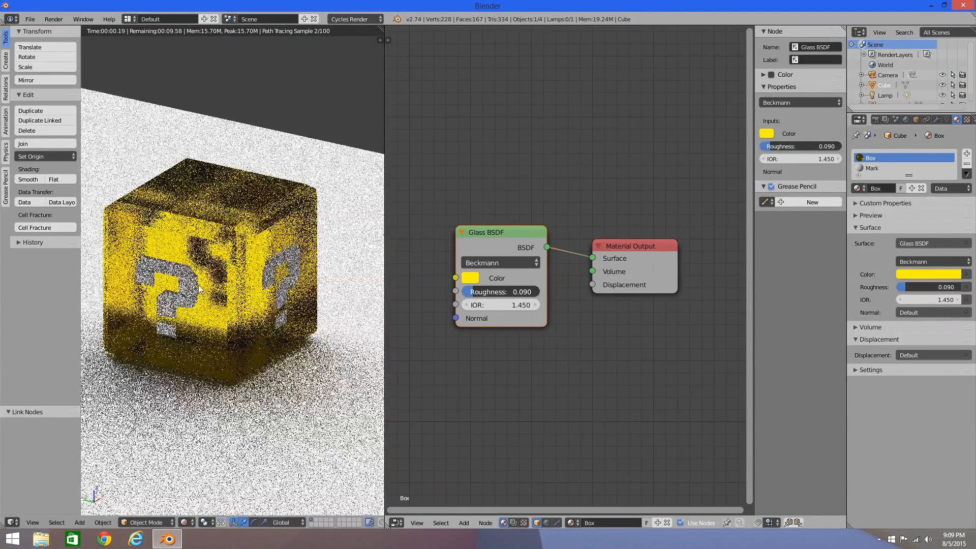
right_click(186, 281)
right_click(185, 282)
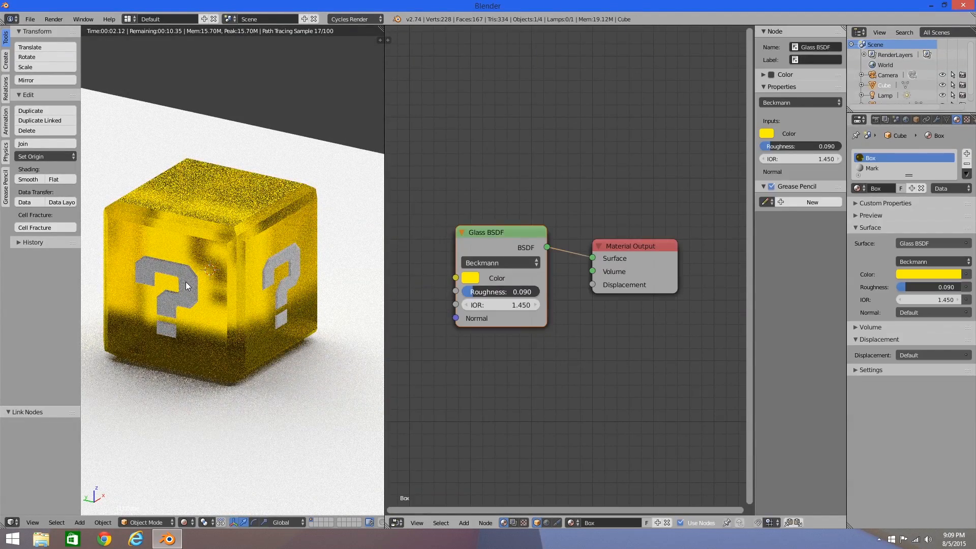
left_click(868, 170)
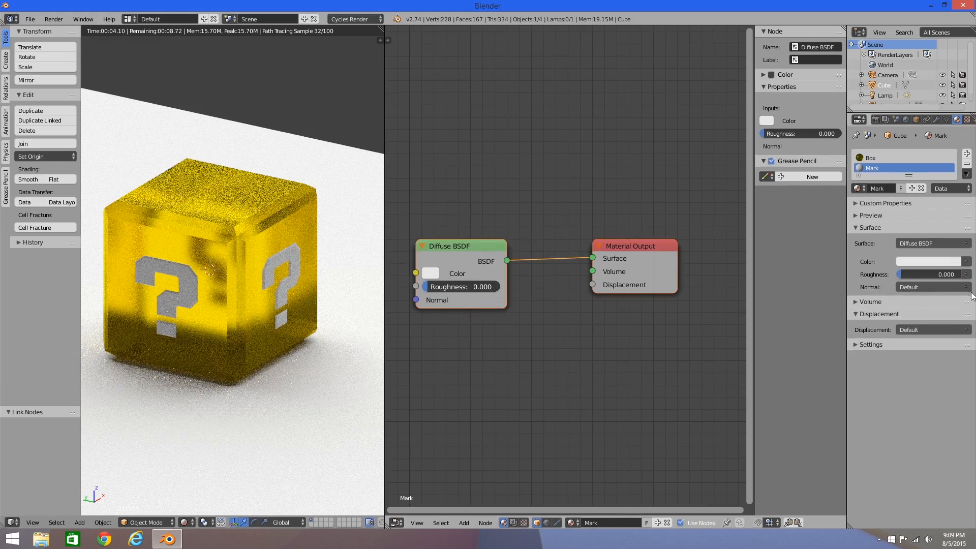
left_click(938, 262)
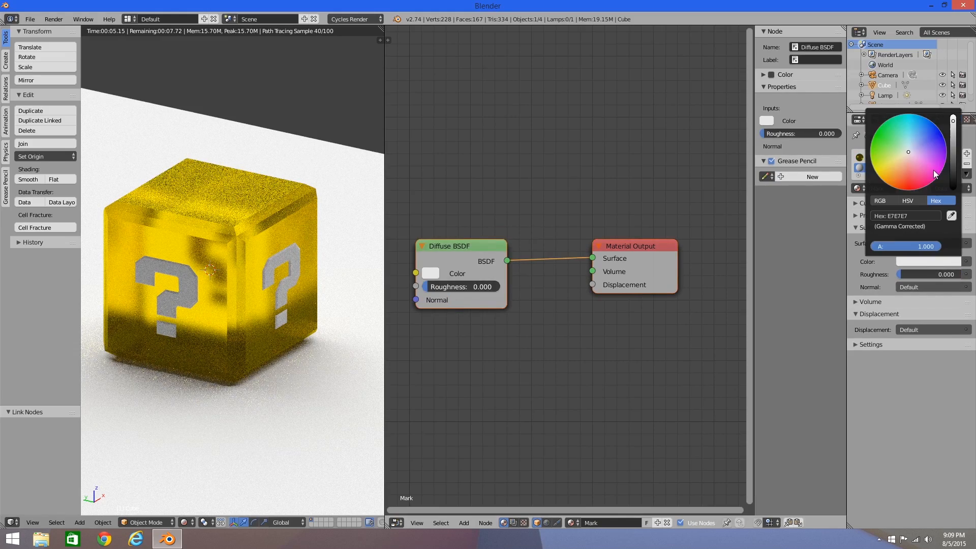
left_click(954, 122)
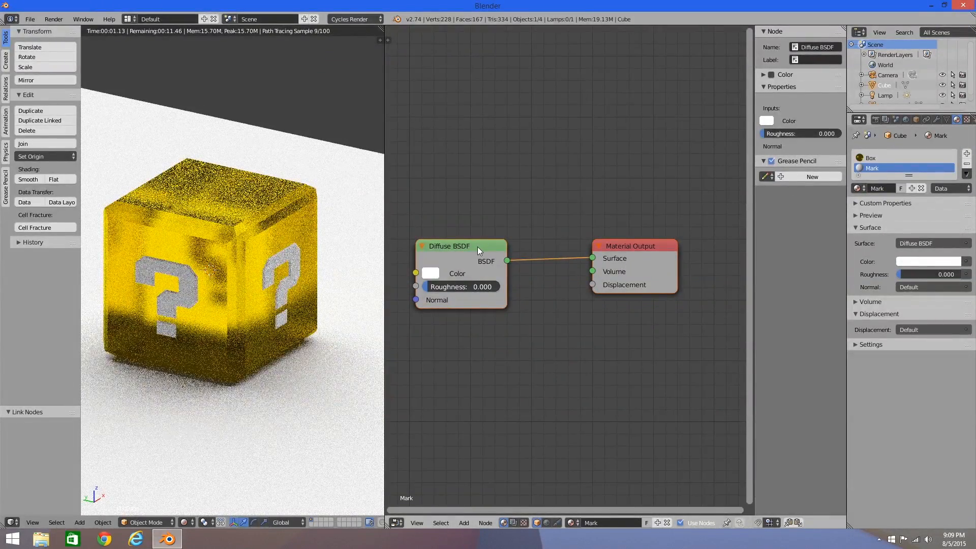
Replace the Mark material's Diffuse BSDF with a Glass BSDF node linked to the Material Output's Surface
key("x")
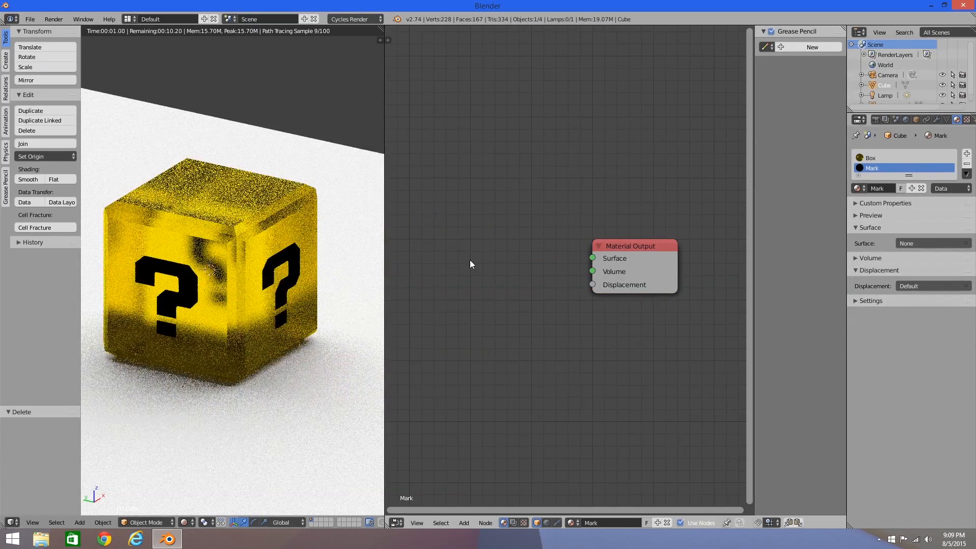
key("shift+a")
mouse_move(470, 262)
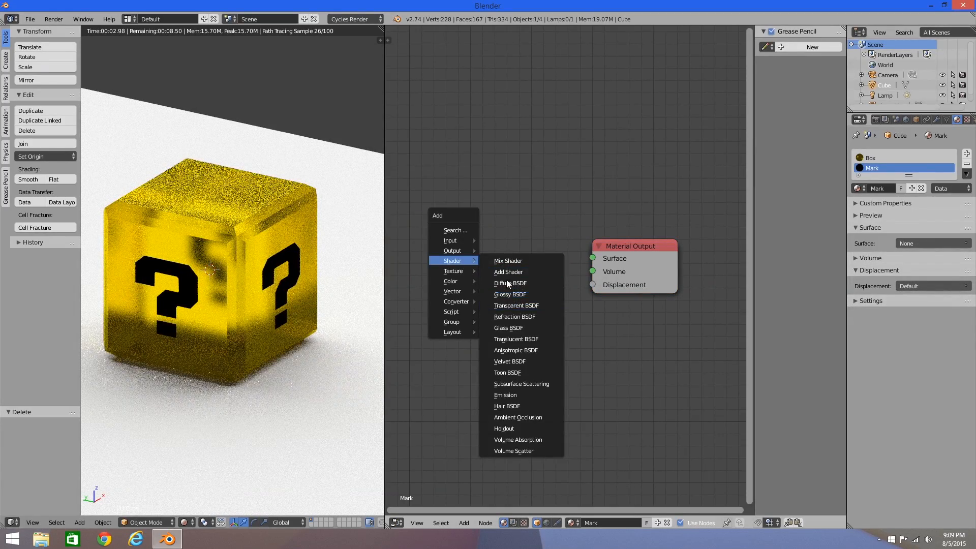
left_click(509, 327)
left_click(470, 230)
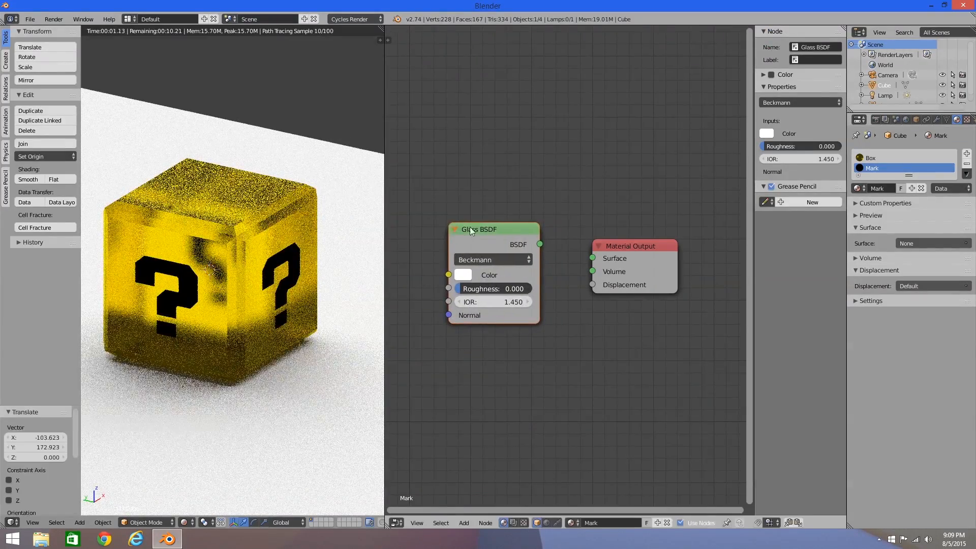
left_click_drag(540, 244, 592, 258)
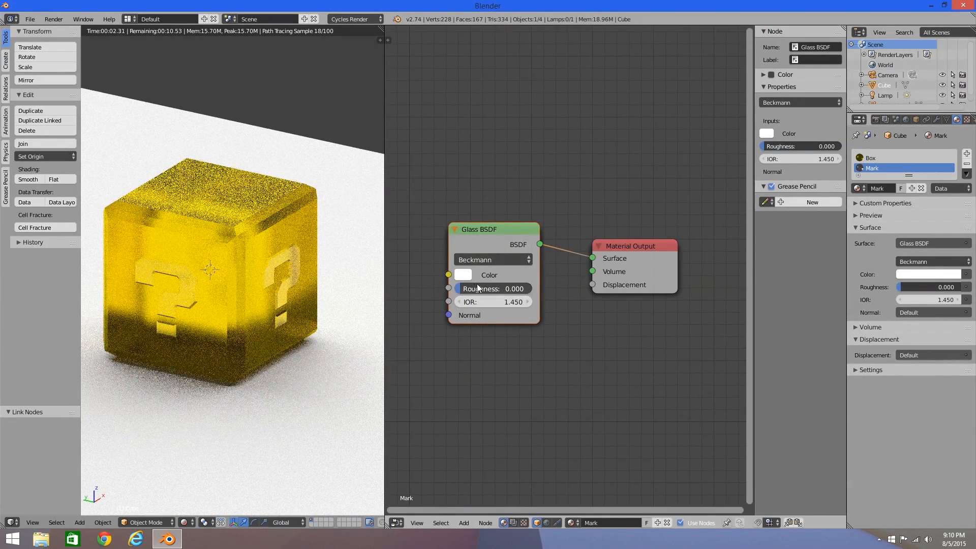
Try IOR values of 2.4, 2 and 1 on the Mark material's Glass BSDF
left_click_drag(478, 288, 576, 304)
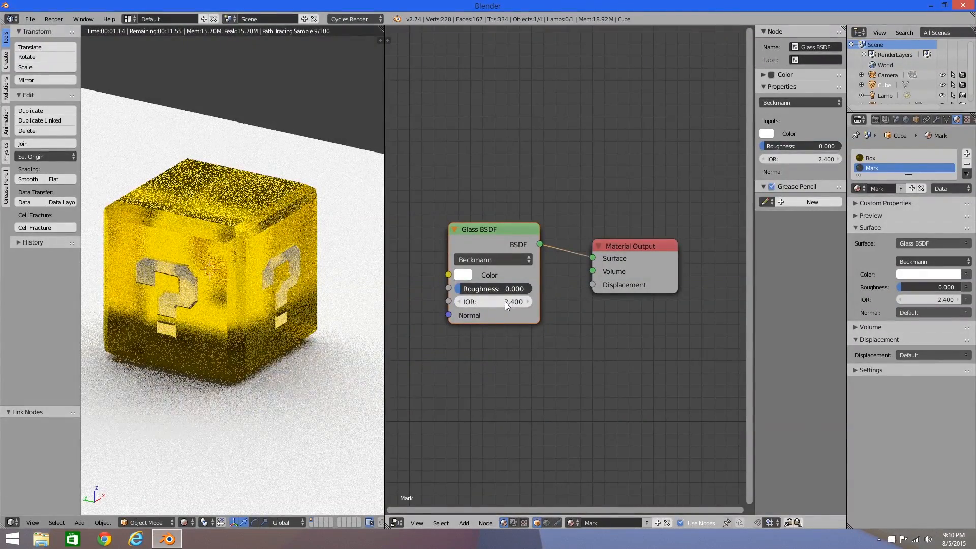
left_click(505, 301)
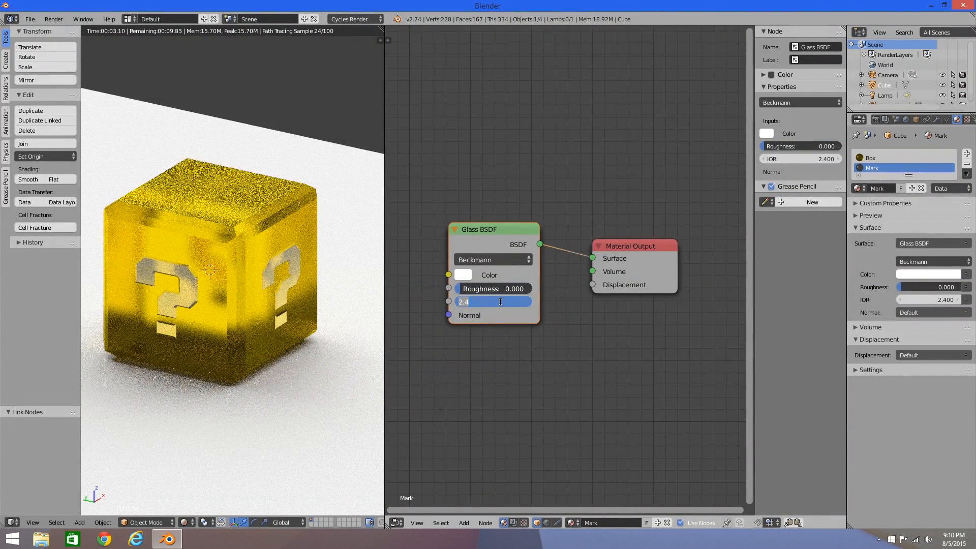
type("2")
key("Return")
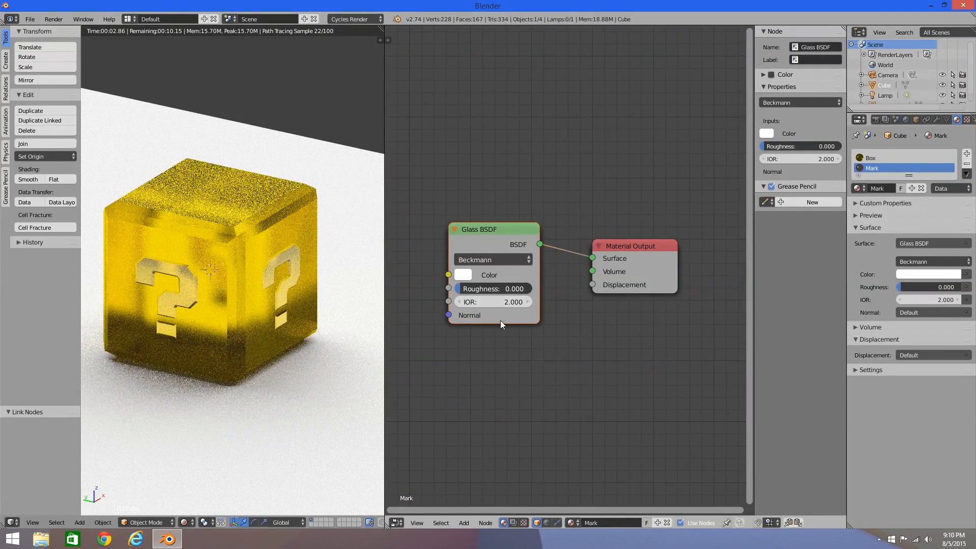
middle_click_drag(271, 315, 298, 299)
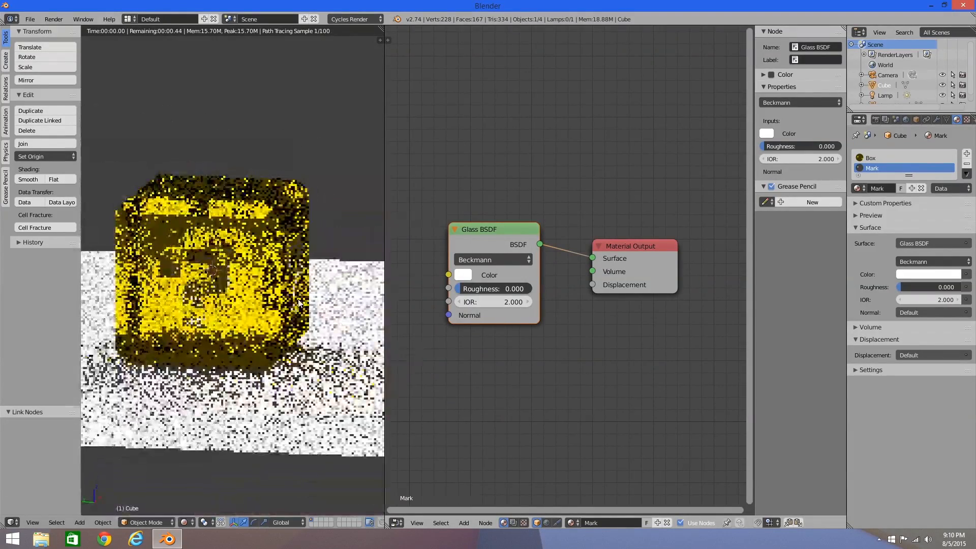
left_click(489, 302)
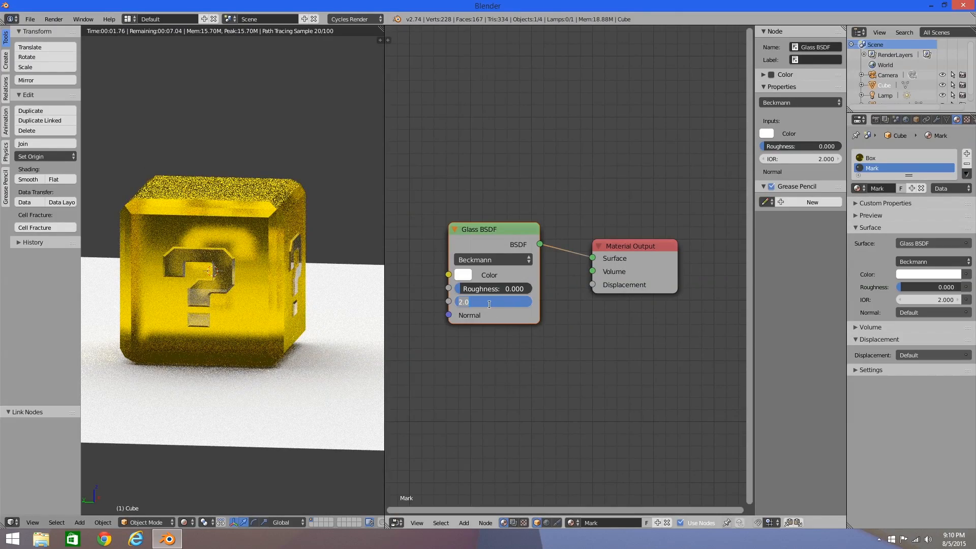
type("1")
key("Return")
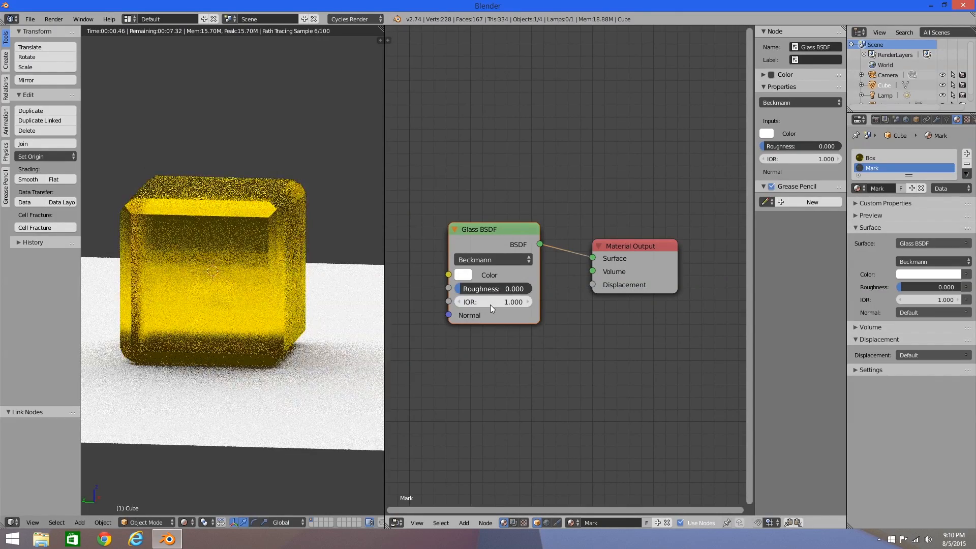
Set the Mark material's Glass BSDF IOR to 5 and its roughness to 1.450
left_click(490, 304)
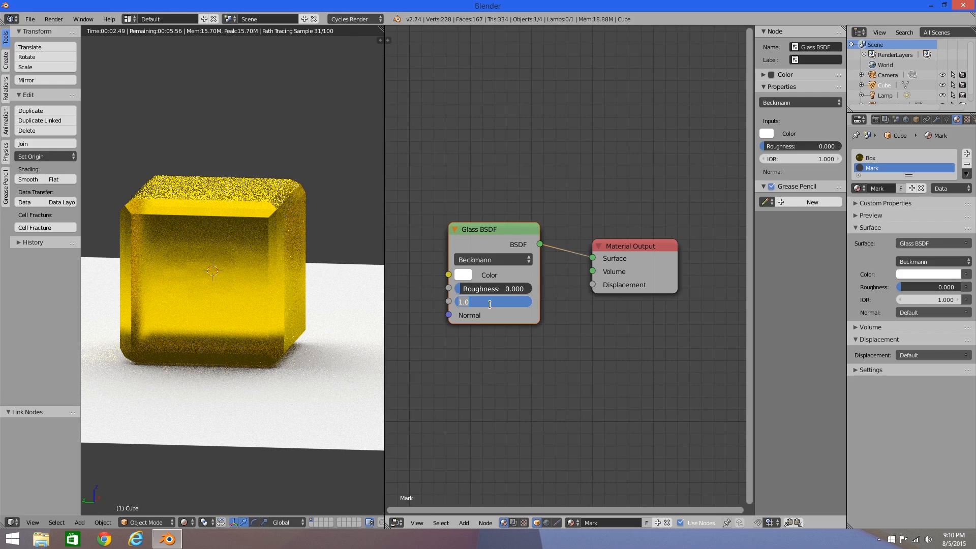
type("5")
key("Return")
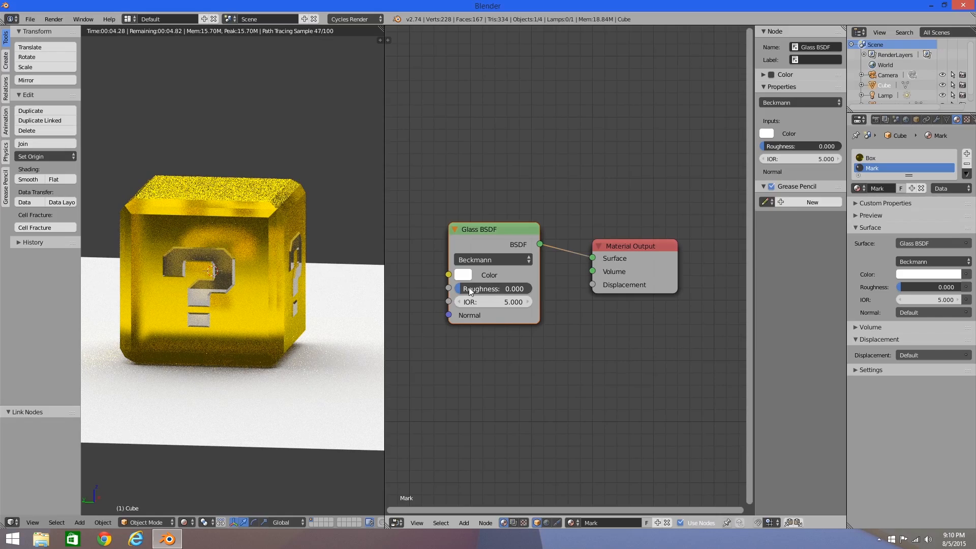
left_click_drag(468, 287, 495, 289)
left_click(508, 288)
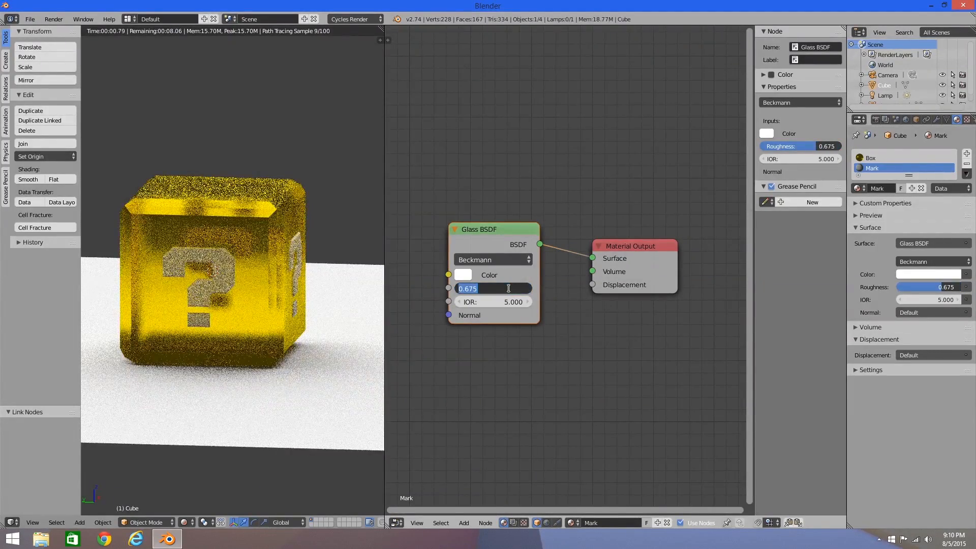
type("1.450")
key("Return")
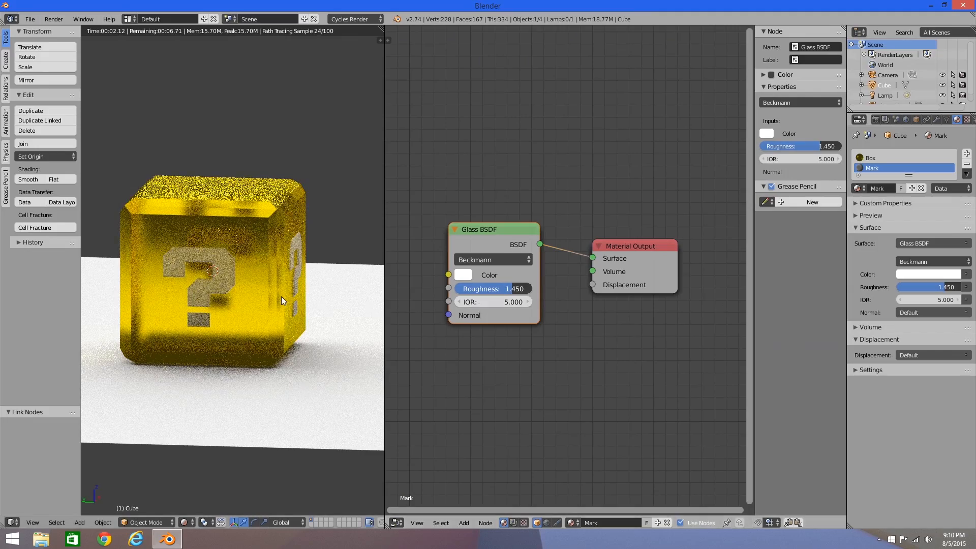
right_click(281, 297)
key("g")
left_click(269, 303)
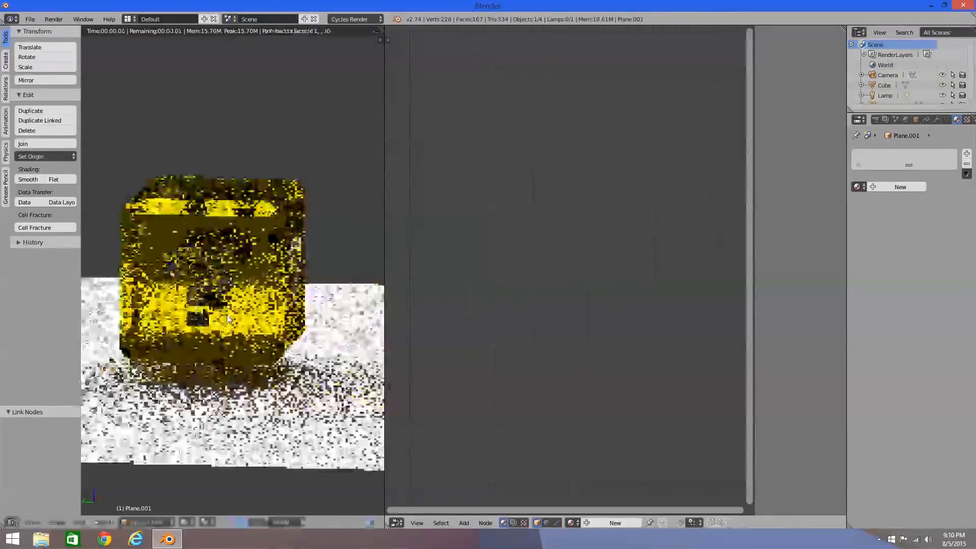
mouse_move(308, 308)
middle_mouse_down()
mouse_move(272, 323)
mouse_move(298, 300)
middle_mouse_up()
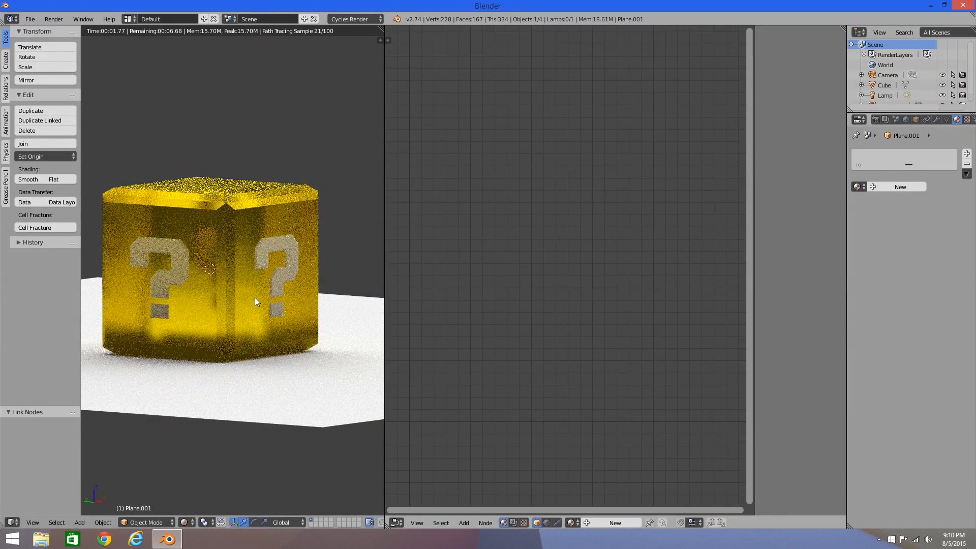
Add a mesh circle with 6 vertices at the center of the block, working in the solid front view
key("z")
key("z")
middle_click_drag(243, 324, 259, 329)
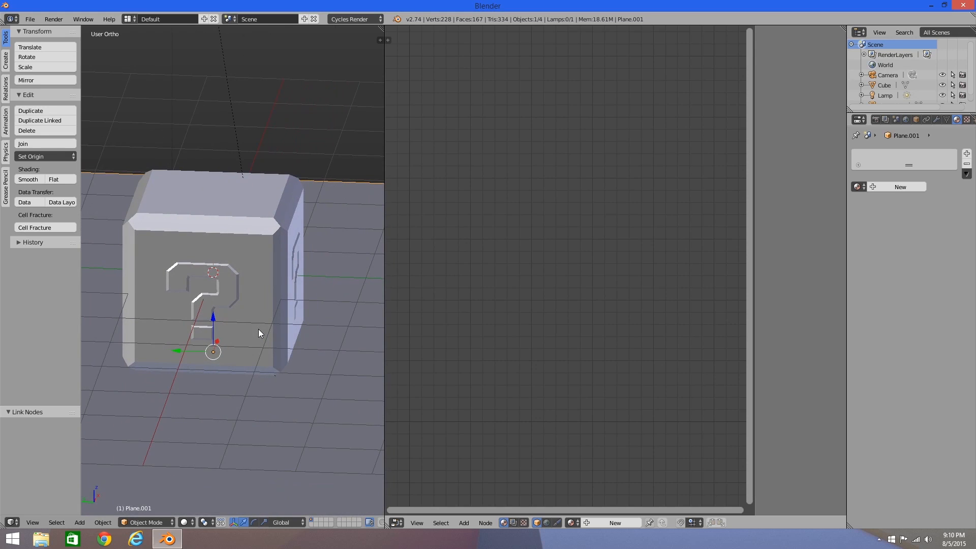
key("KP_1")
scroll(259, 329, "up", 5)
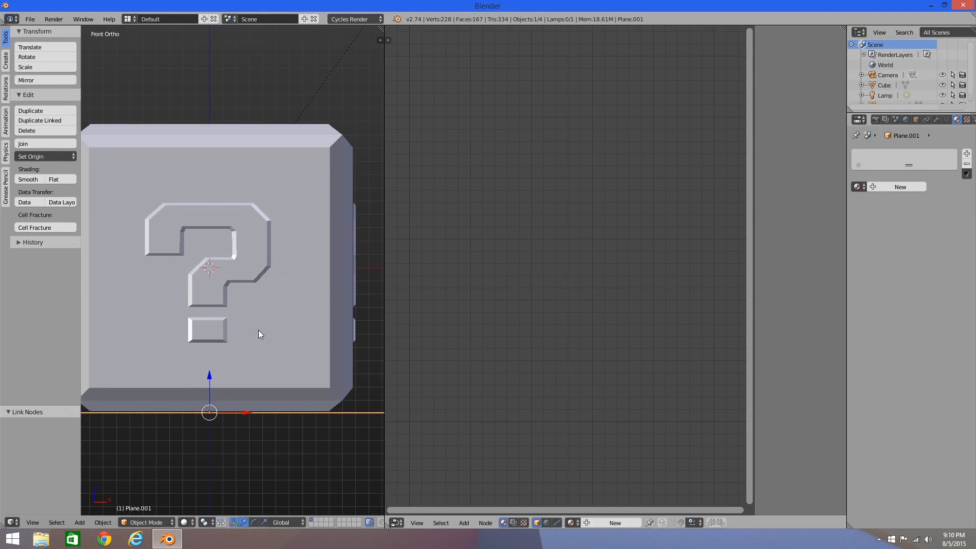
key("shift+a")
mouse_move(267, 305)
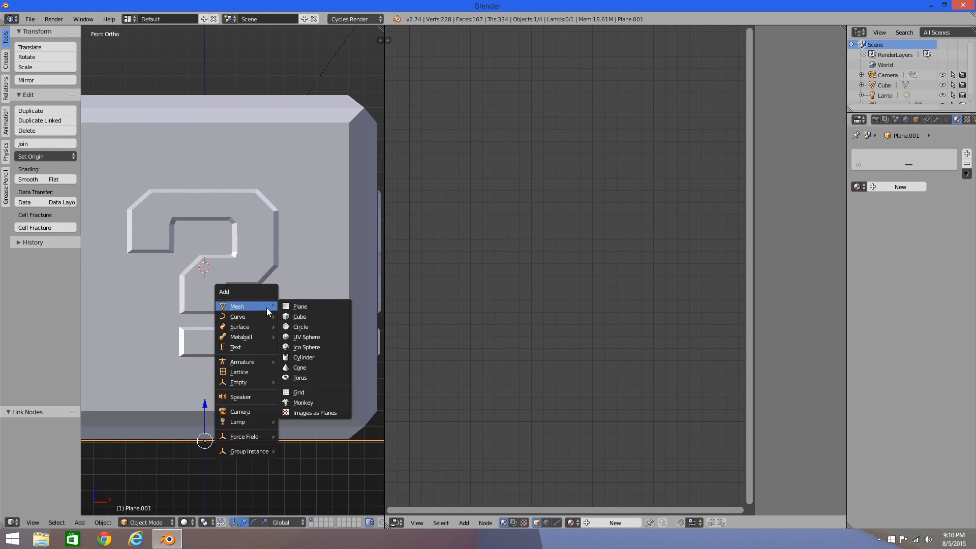
left_click(313, 326)
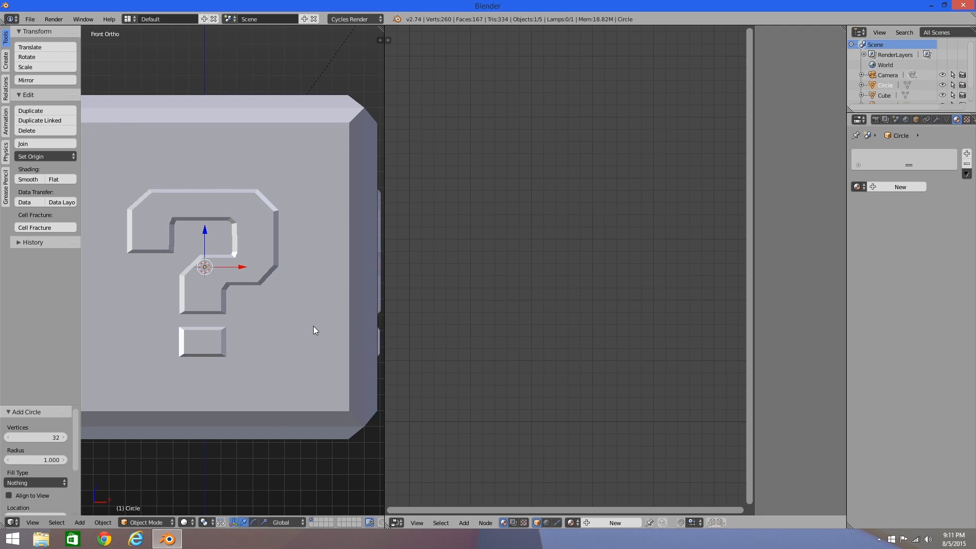
left_click(56, 436)
type("6")
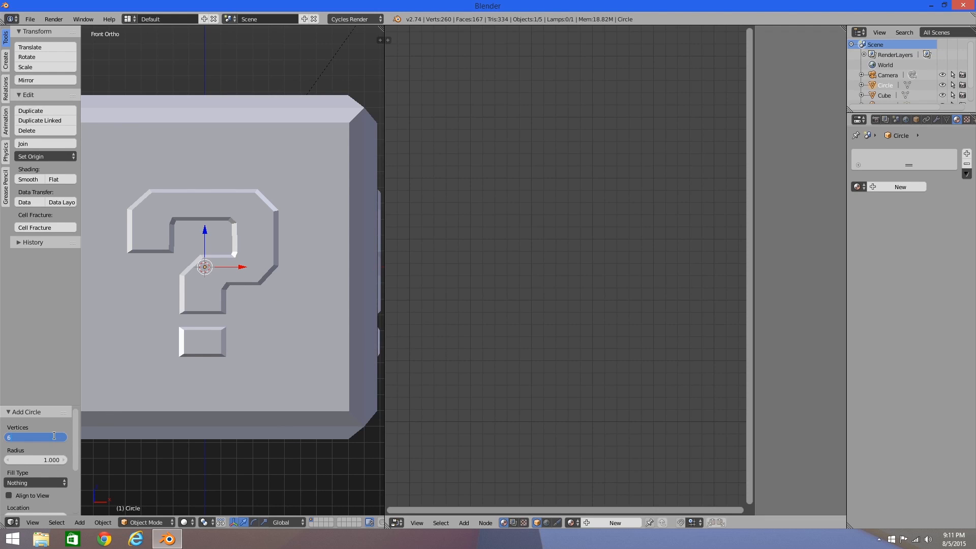
key("Return")
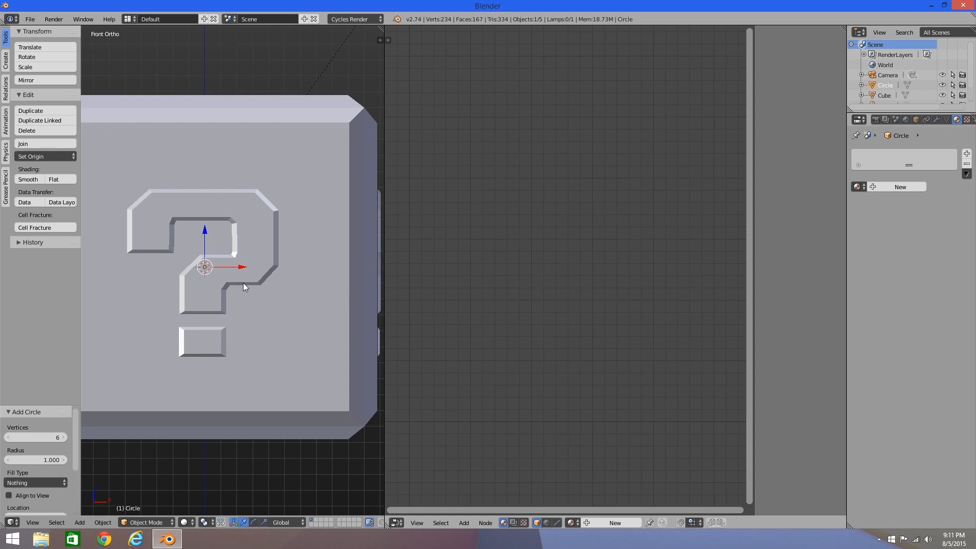
Rotate the hexagon 90° about the global X axis and scale it down to about 0.195
key("z")
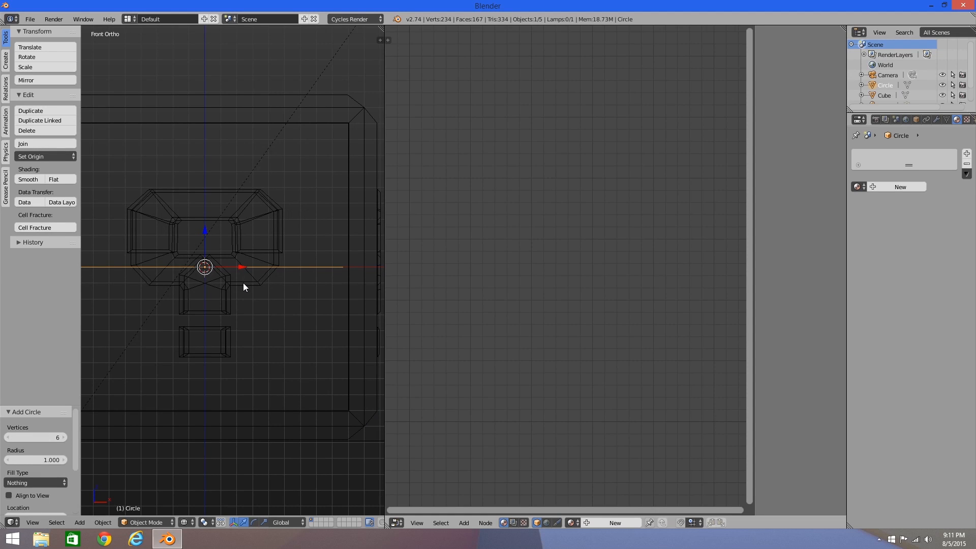
type("r9")
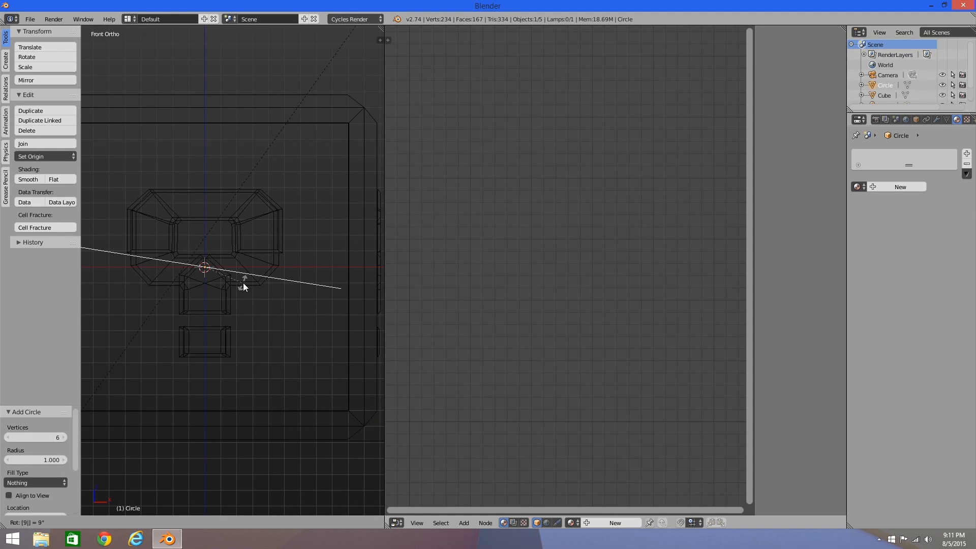
type("0x")
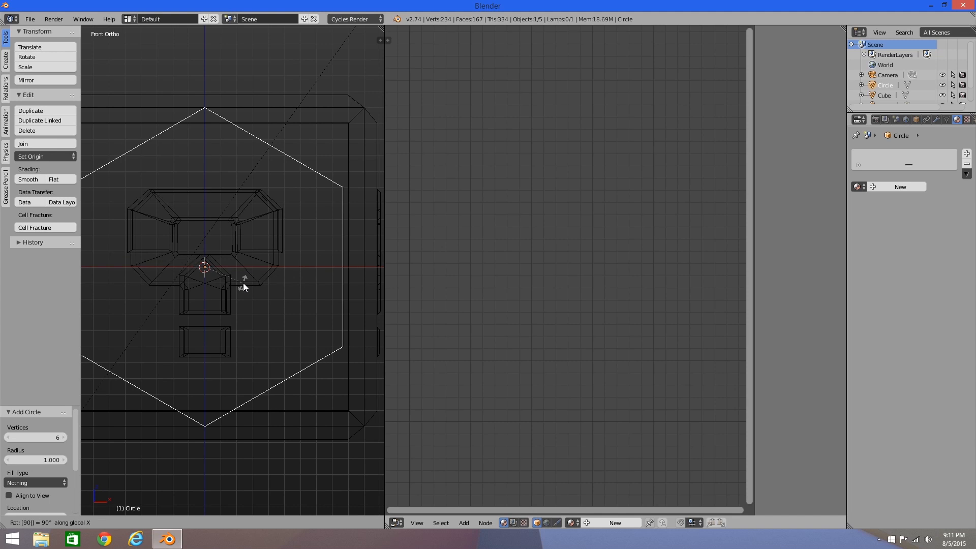
key("Return")
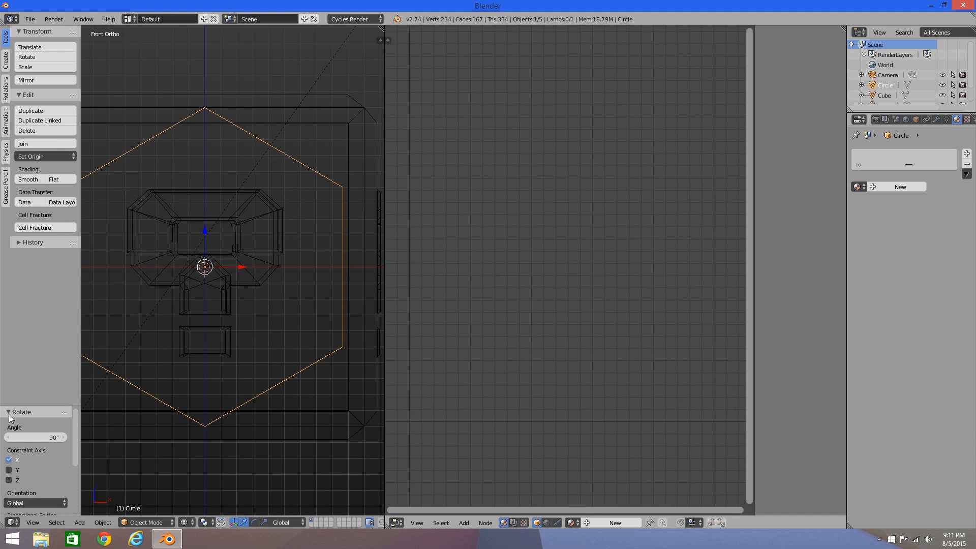
key("s")
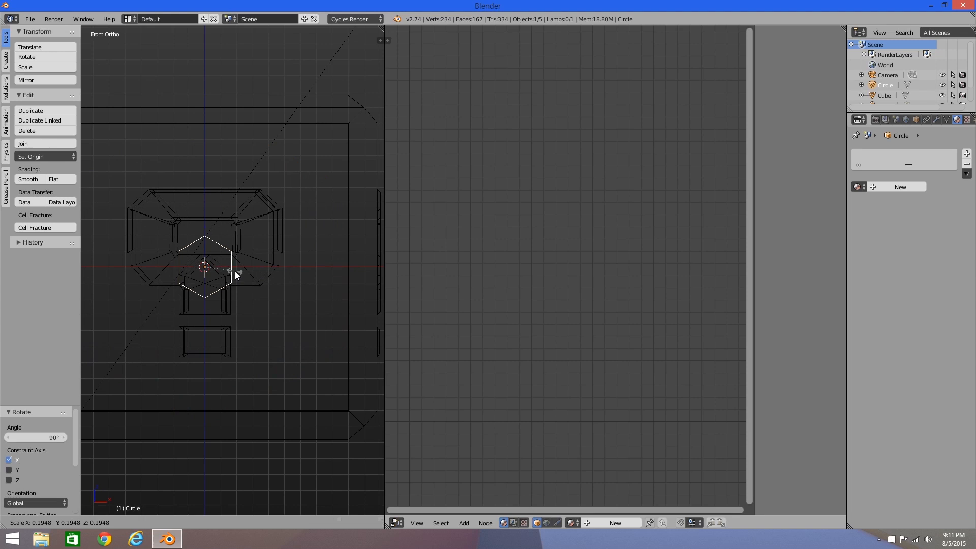
left_click(235, 271)
Fill the hexagon by extruding its outline, scaling it inward and merging the new vertices at center
key("Tab")
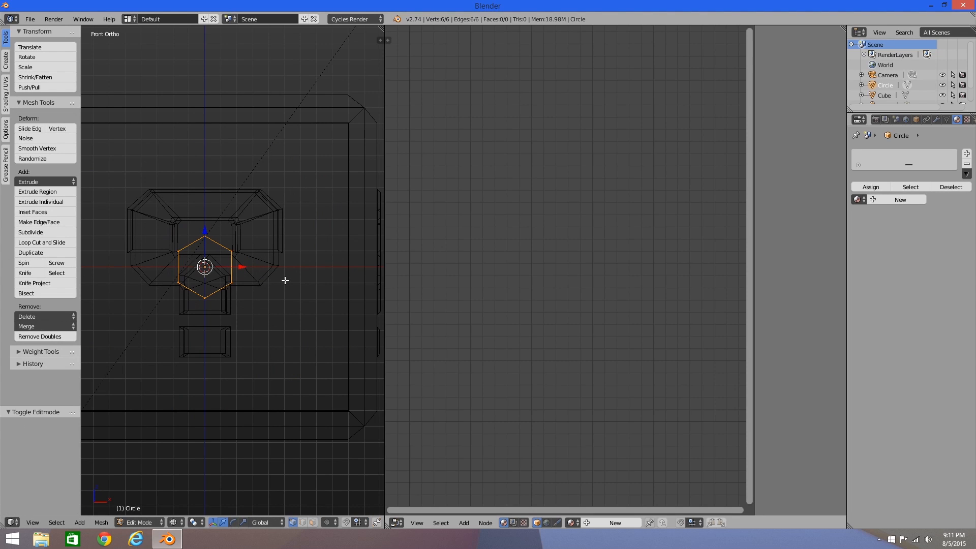
key("e")
right_click(305, 277)
key("s")
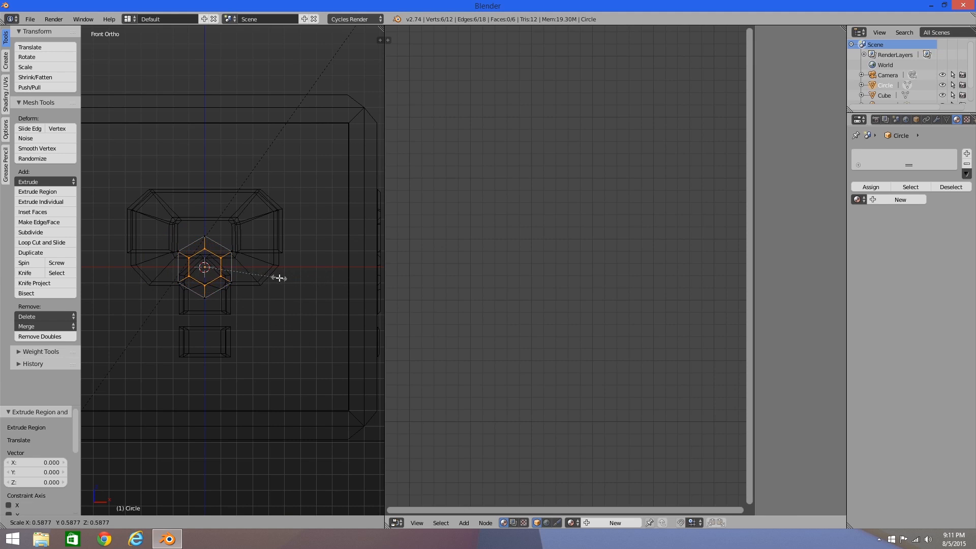
left_click(279, 278)
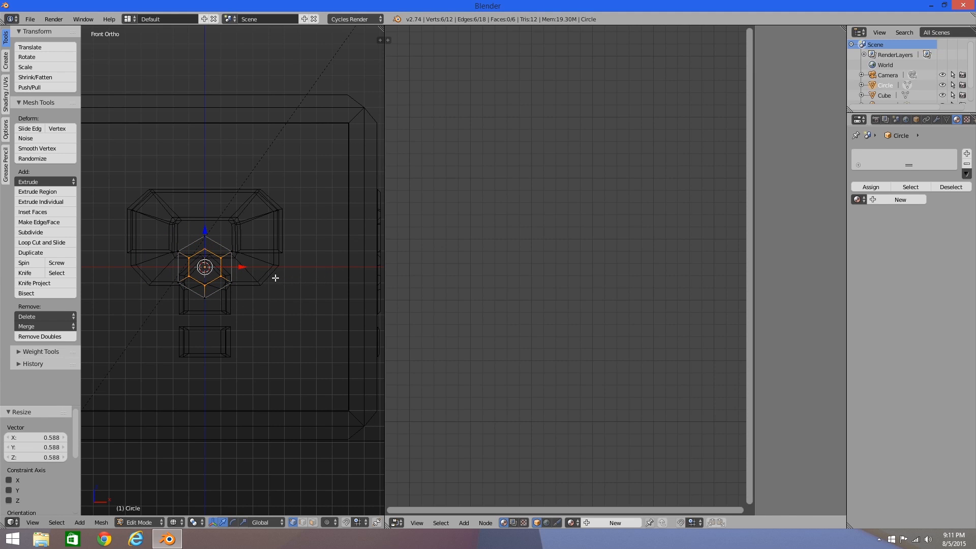
key("alt+m")
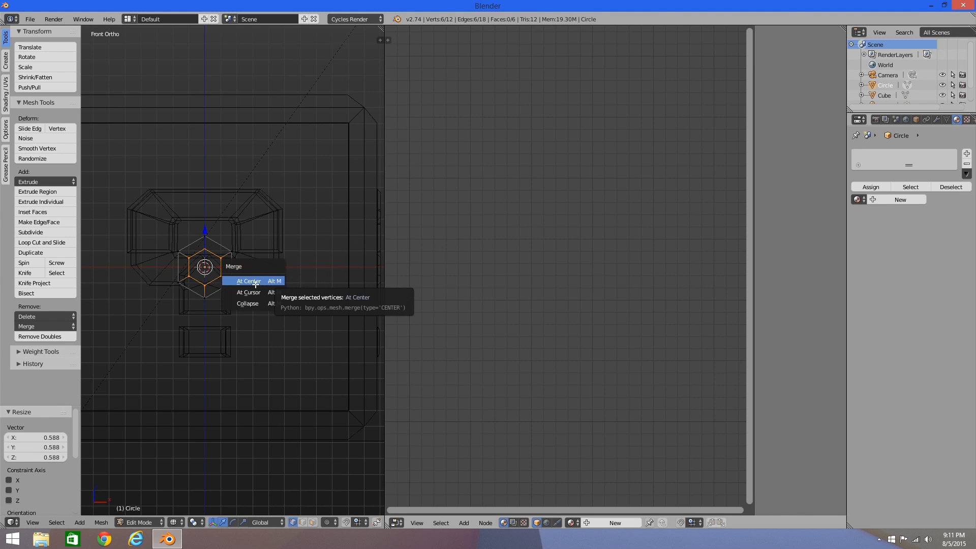
left_click(252, 280)
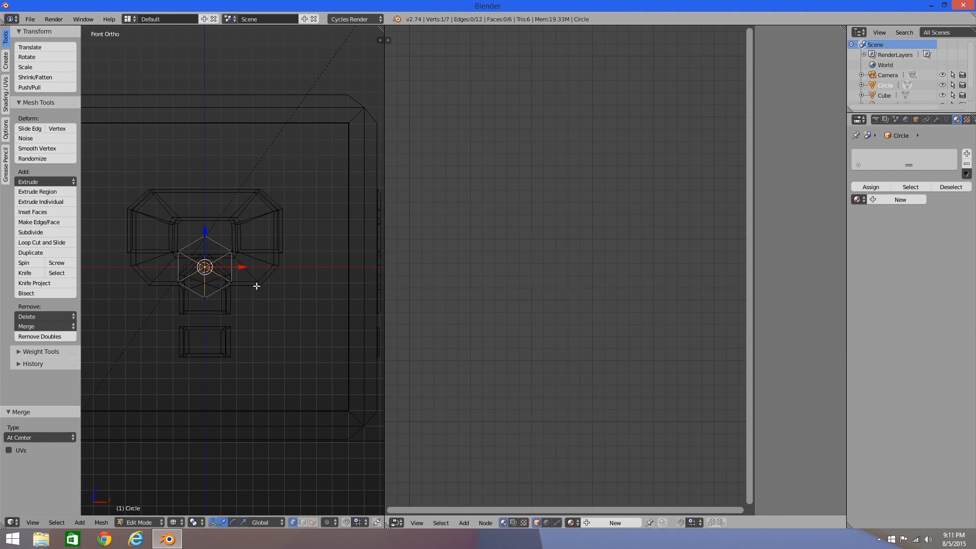
Extrude the whole filled hexagon about 0.039 along Y and shift the extruded face slightly further to form a bolt head
key("a")
key("a")
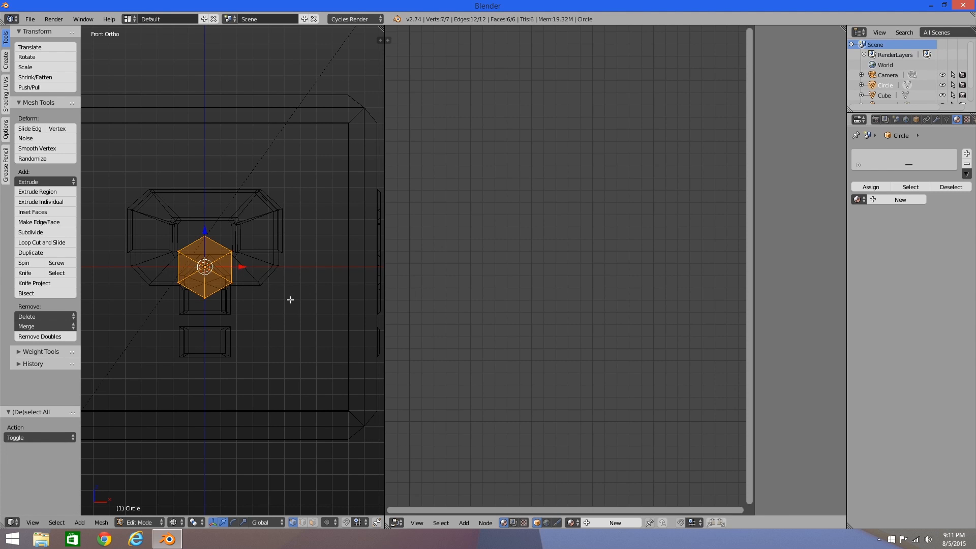
middle_click_drag(290, 301, 214, 344)
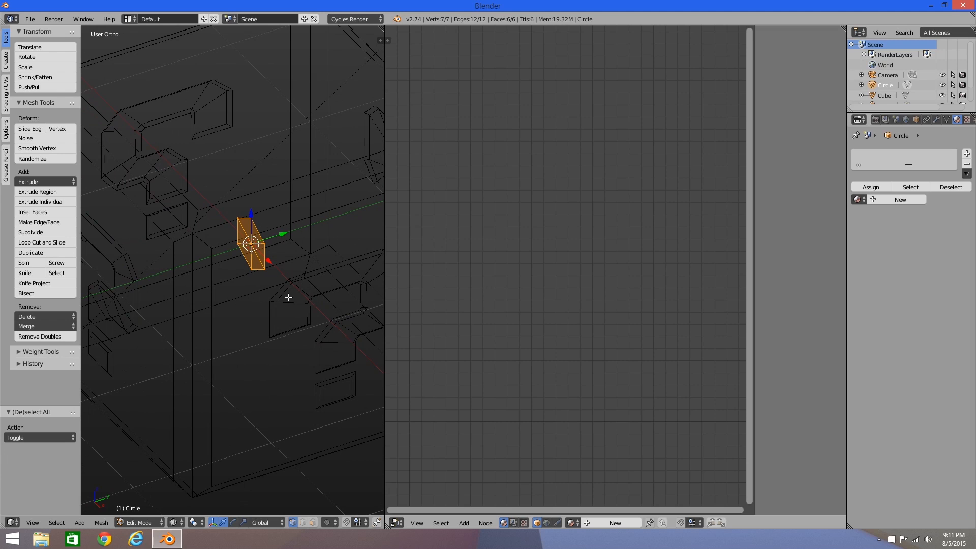
key("e")
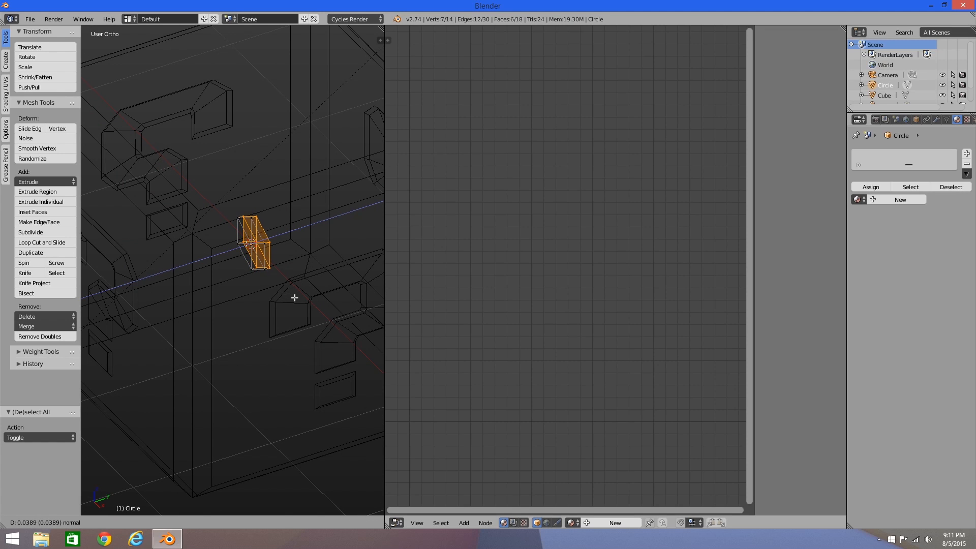
left_click(295, 298)
key("e")
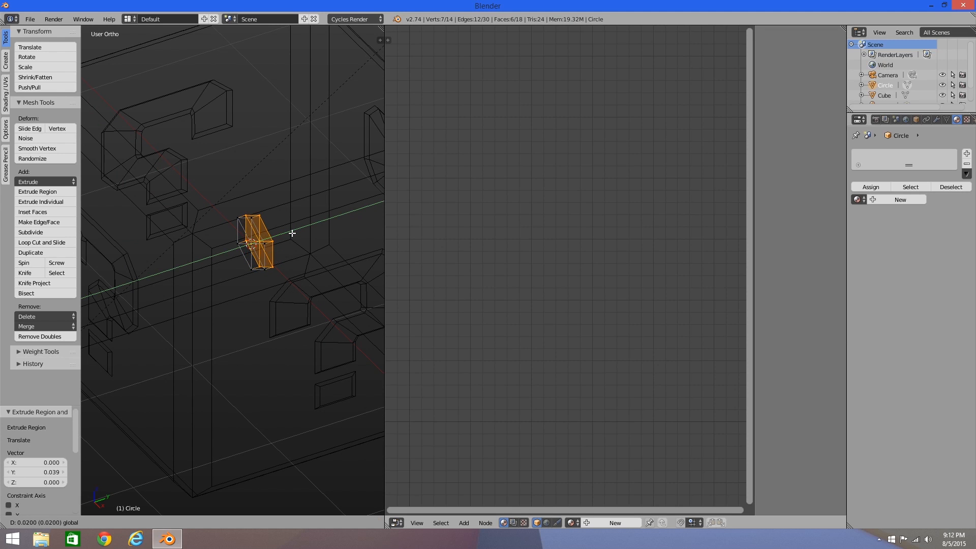
left_click(291, 229)
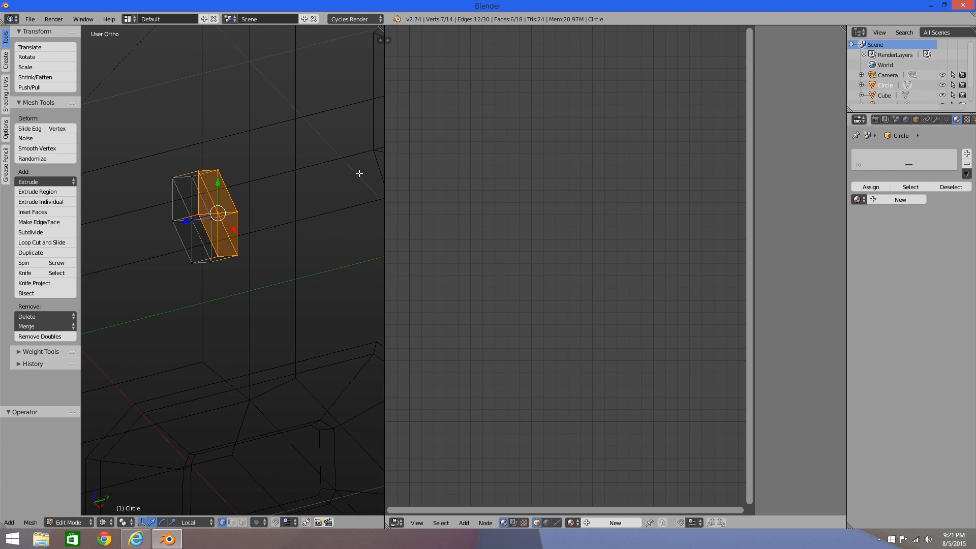
Inset the bolt head's selected face by about 0.0435 and extrude it about 0.241 along Y as a shaft
key("i")
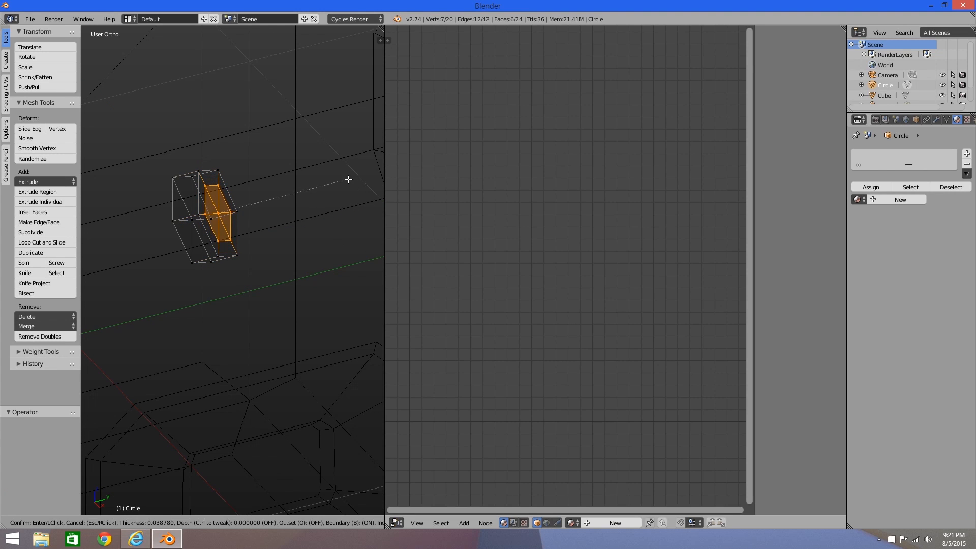
left_click(347, 180)
key("e")
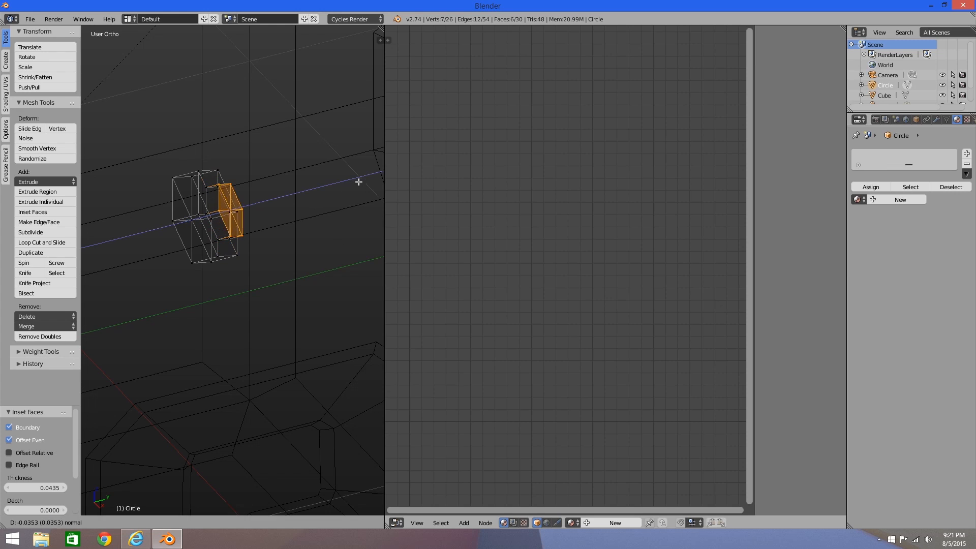
left_click(132, 173)
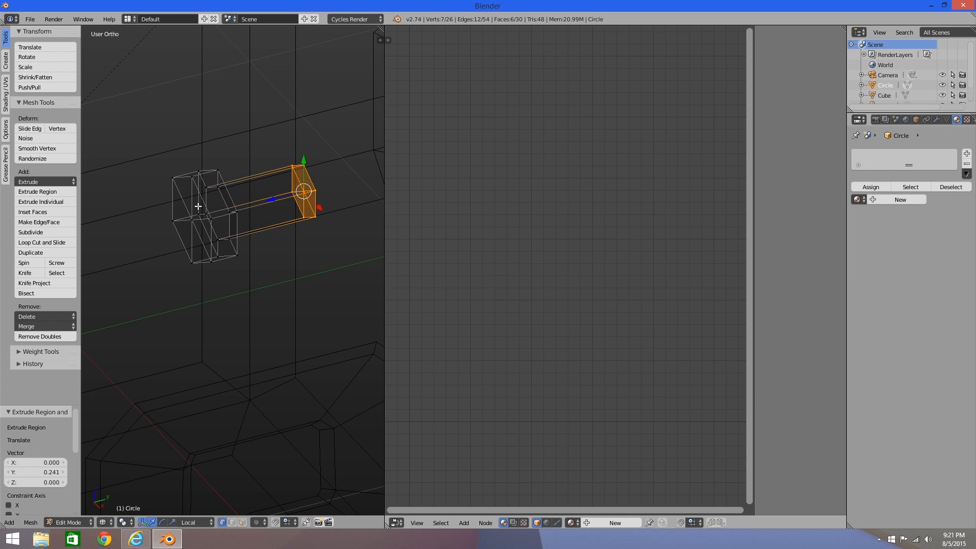
Select the entire bolt in the front view, scale it down uniformly and raise it about 0.029 along Z
scroll(198, 207, "down", 3)
key("KP_1")
scroll(342, 172, "up", 3)
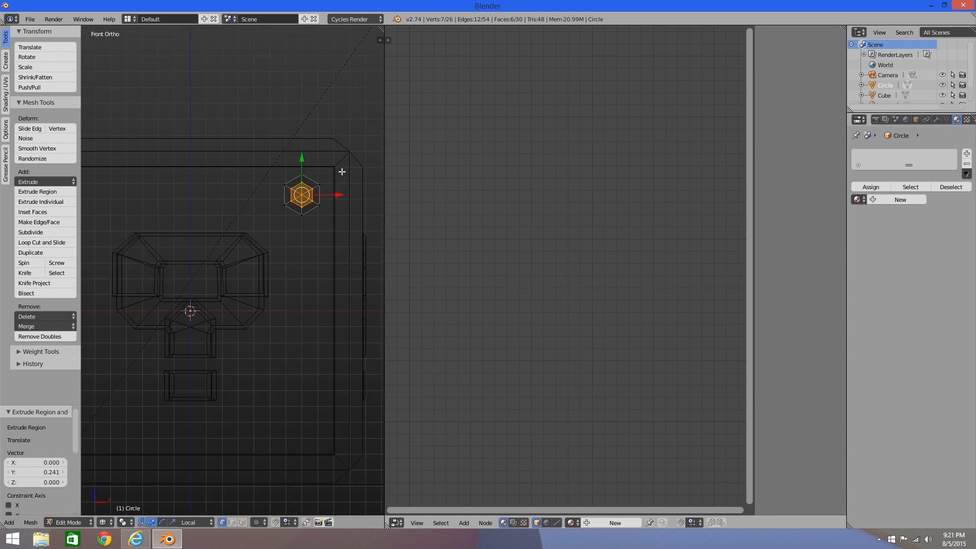
scroll(342, 172, "down", 1)
scroll(313, 209, "up", 3)
middle_click_drag(337, 198, 283, 231, "shift")
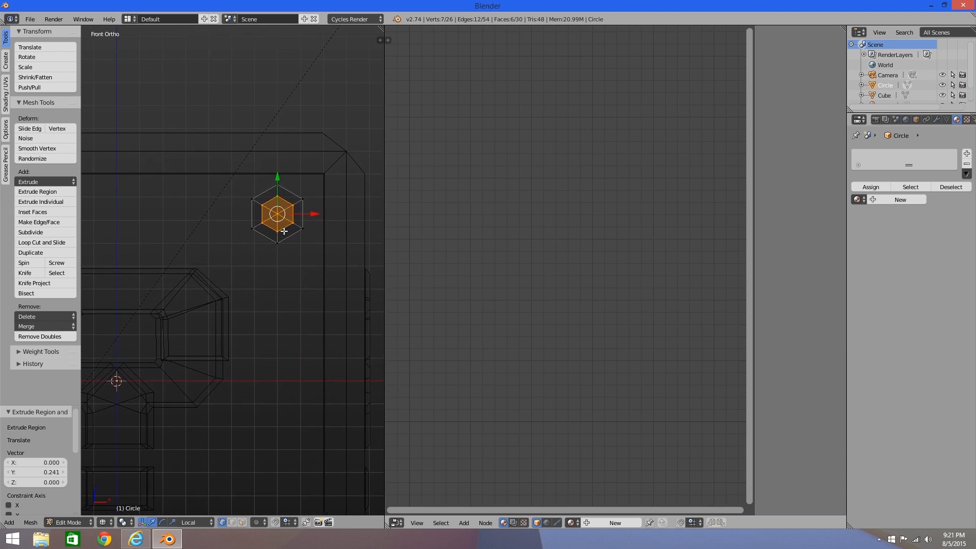
key("a")
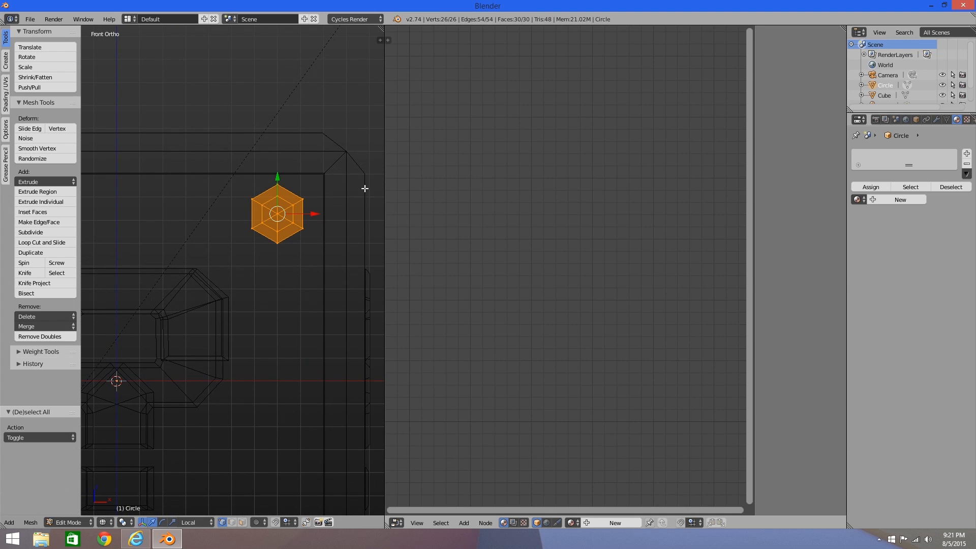
key("s")
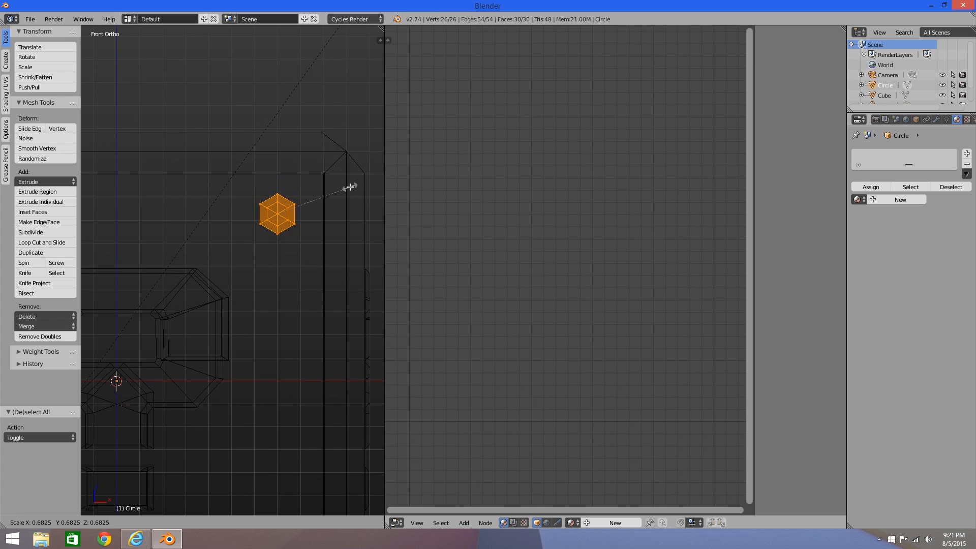
left_click(342, 189)
left_click_drag(279, 176, 280, 169)
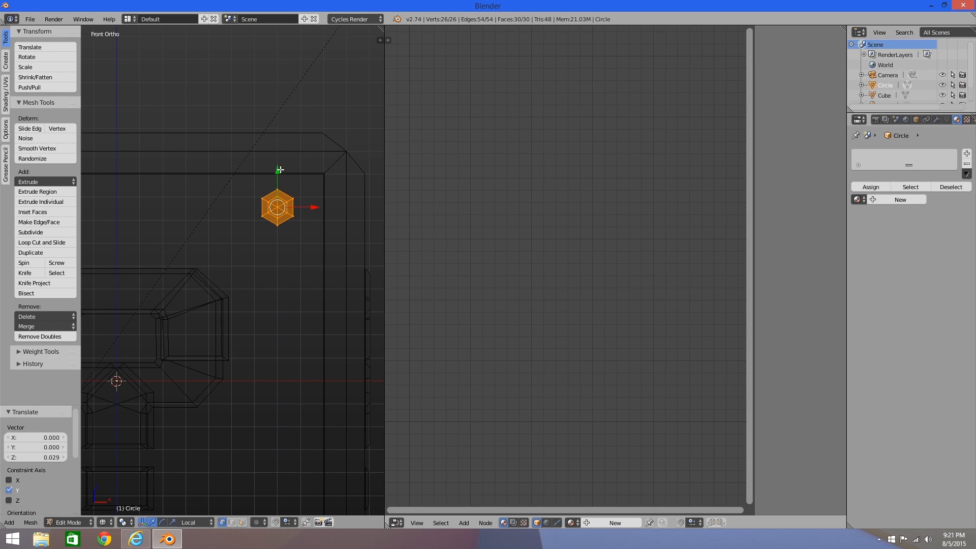
Duplicate the bolt and move the copy straight down to the block's lower corner, mirroring the upper bolt's position
key("shift+d")
right_click(284, 207)
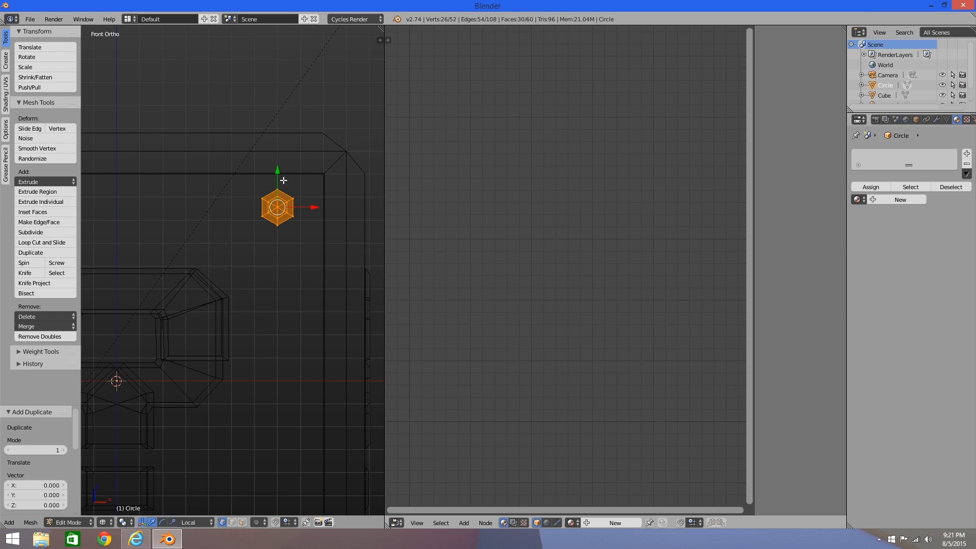
left_click_drag(279, 174, 263, 431)
middle_click_drag(280, 388, 292, 163, "shift")
left_click_drag(291, 183, 294, 275)
middle_click_drag(304, 159, 305, 218, "shift")
left_click_drag(294, 337, 299, 335)
middle_click_drag(300, 313, 289, 454, "shift")
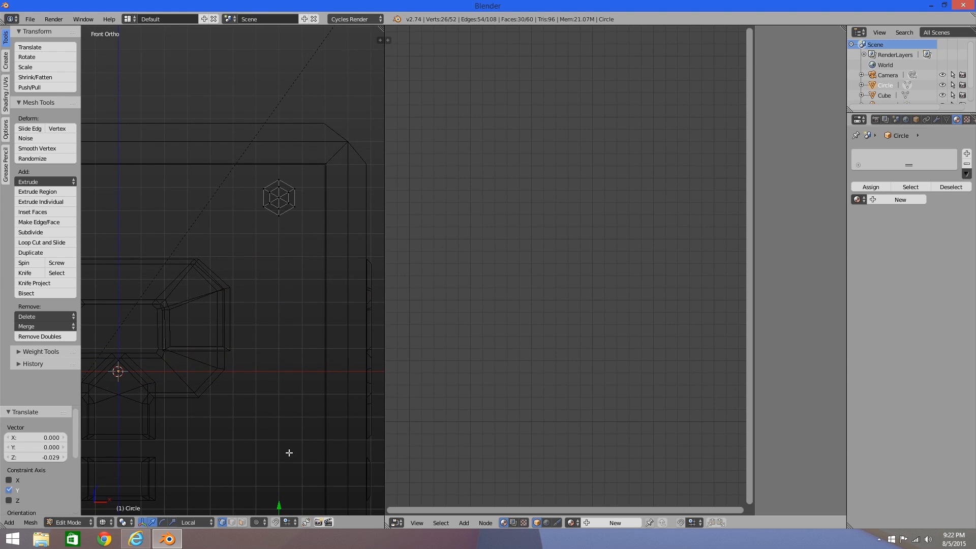
Duplicate the upper and lower bolts together and move the copies about 0.784 plus another 0.641 along negative X
key("shift+l")
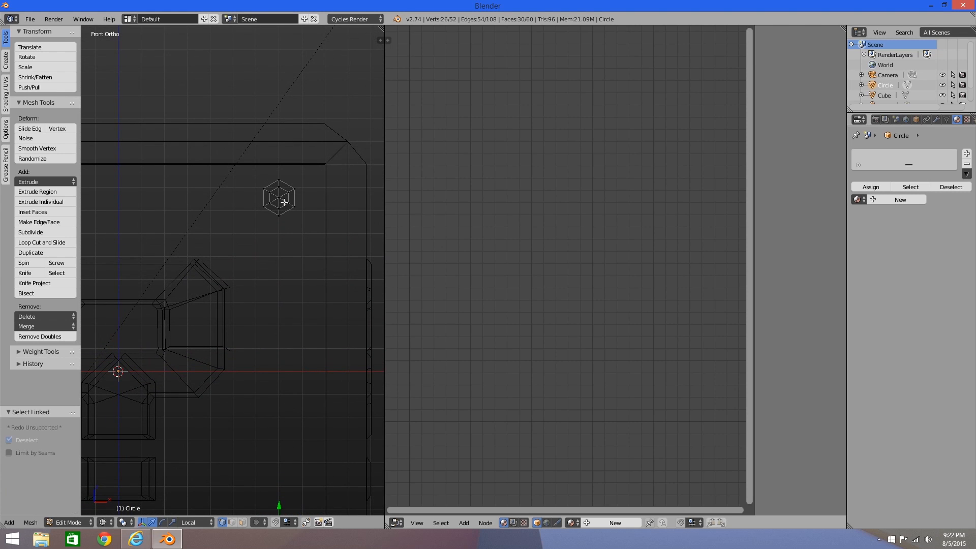
key("l")
scroll(278, 274, "down", 2)
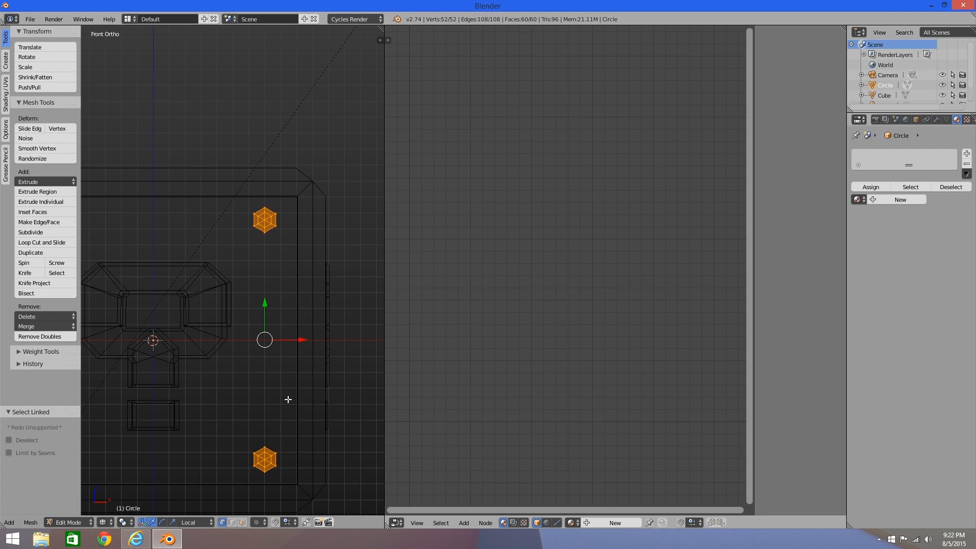
key("shift+d")
right_click(307, 423)
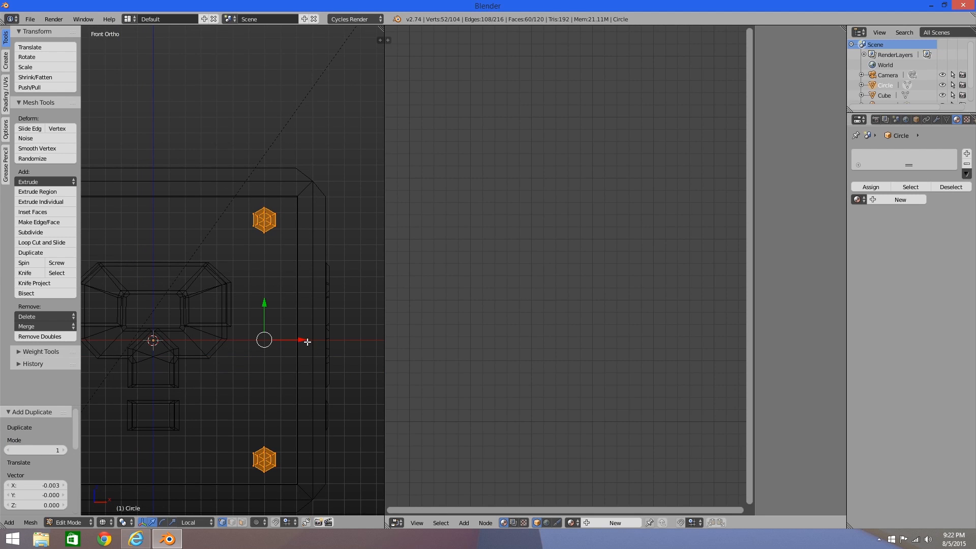
key("g")
key("x")
left_click(184, 338)
middle_click_drag(185, 337, 90, 334, "shift")
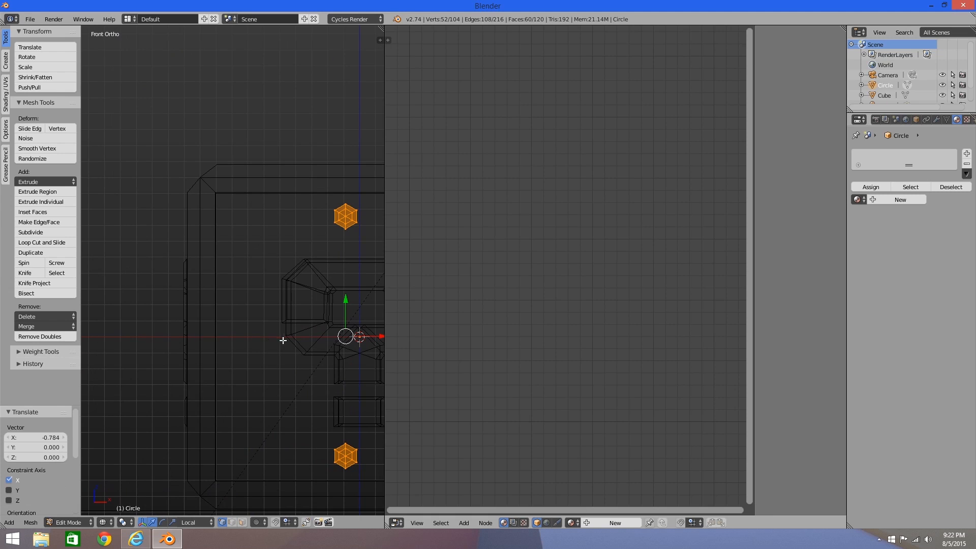
key("g")
key("x")
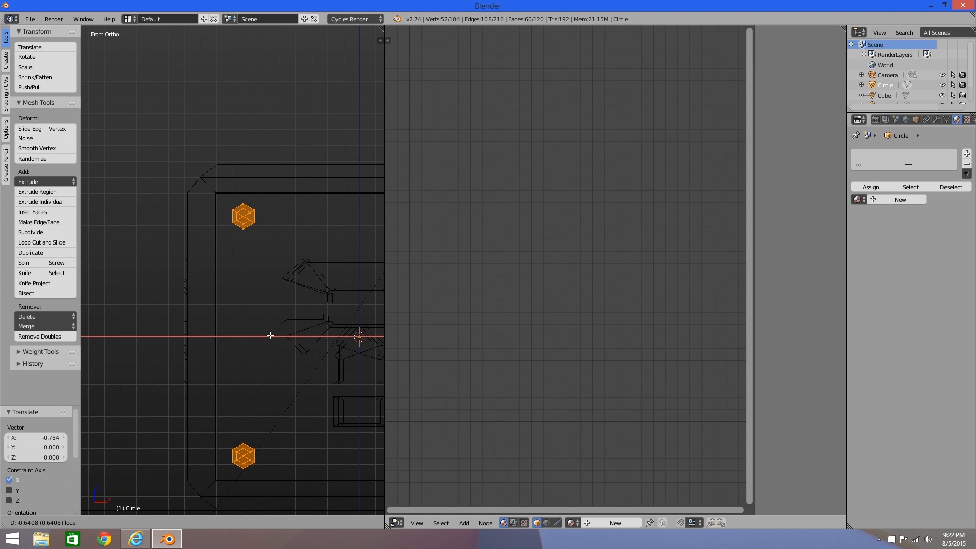
left_click(270, 335)
Select all four bolts, move them along negative Y until they protrude from the front face, and display the scene in solid shading
scroll(321, 320, "down", 4)
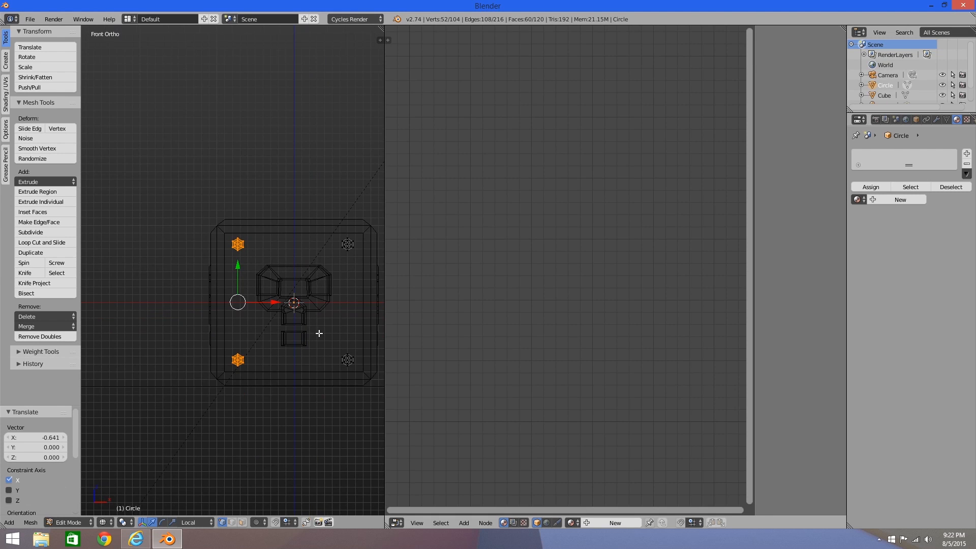
middle_click_drag(321, 333, 221, 352, "shift")
key("a")
key("Tab")
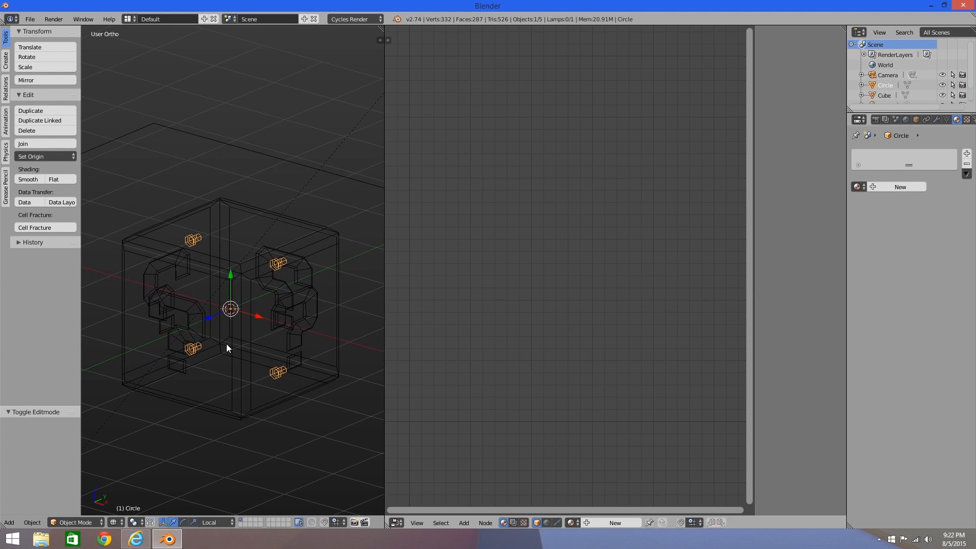
key("Tab")
key("a")
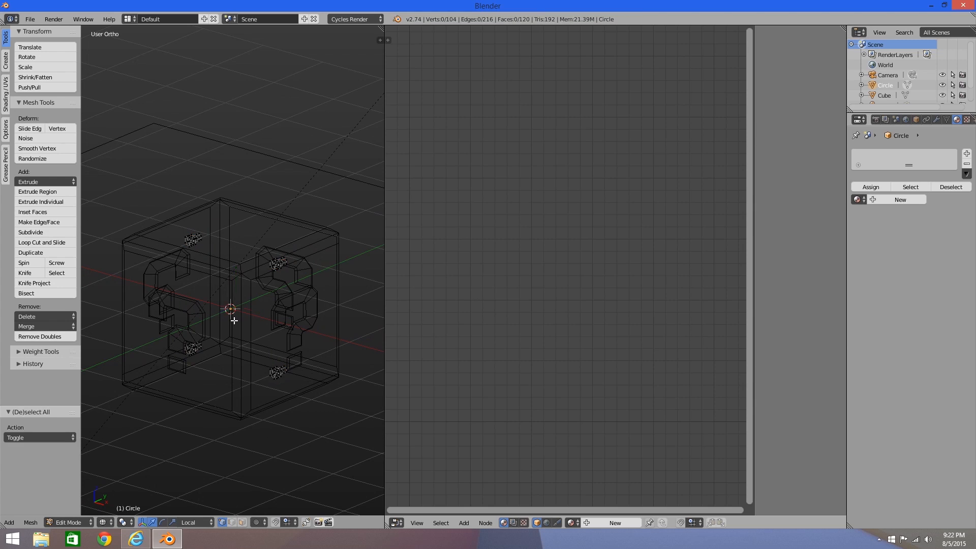
left_click_drag(212, 314, 154, 342)
key("z")
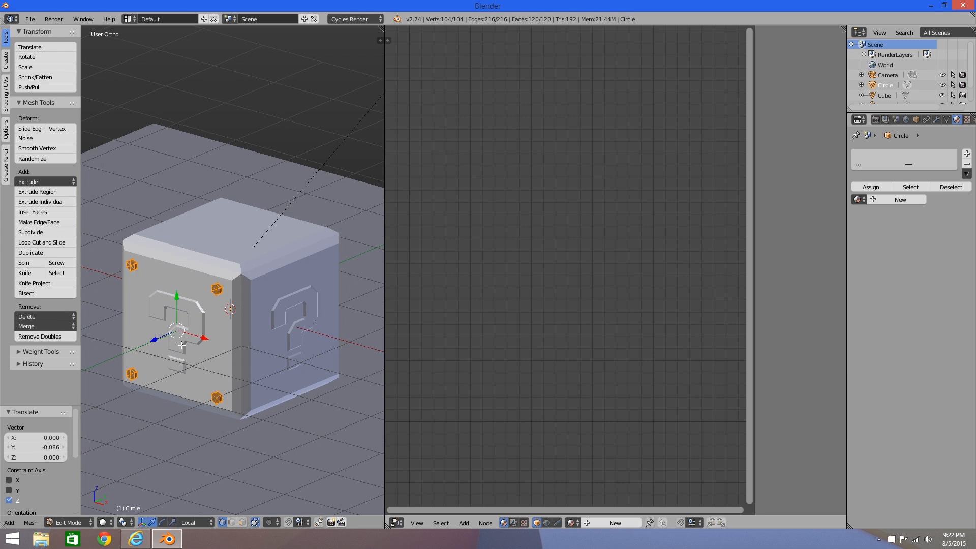
Push the four bolts back about 0.021 along Y into the front face and recalculate their normals to face outside
scroll(182, 345, "up", 6)
middle_click_drag(181, 346, 358, 335)
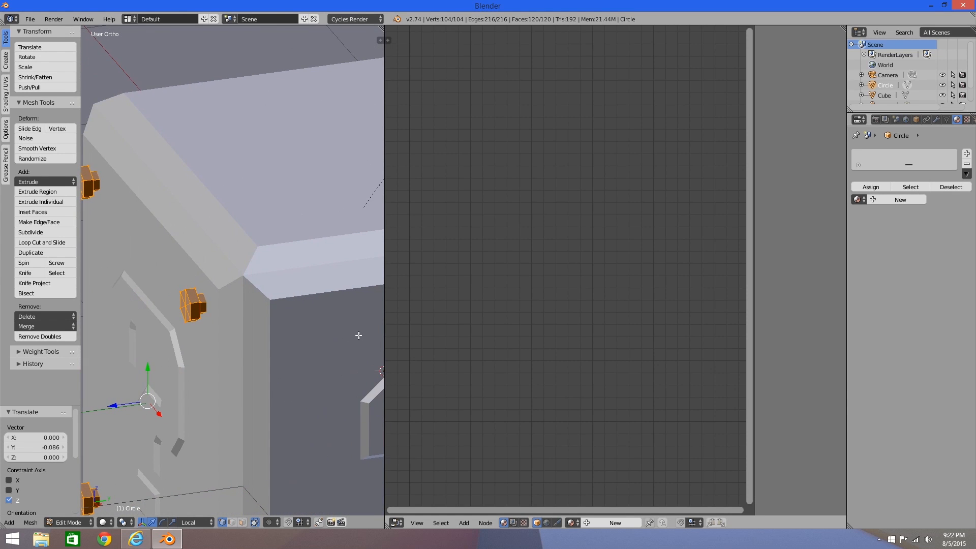
left_click_drag(108, 407, 120, 404)
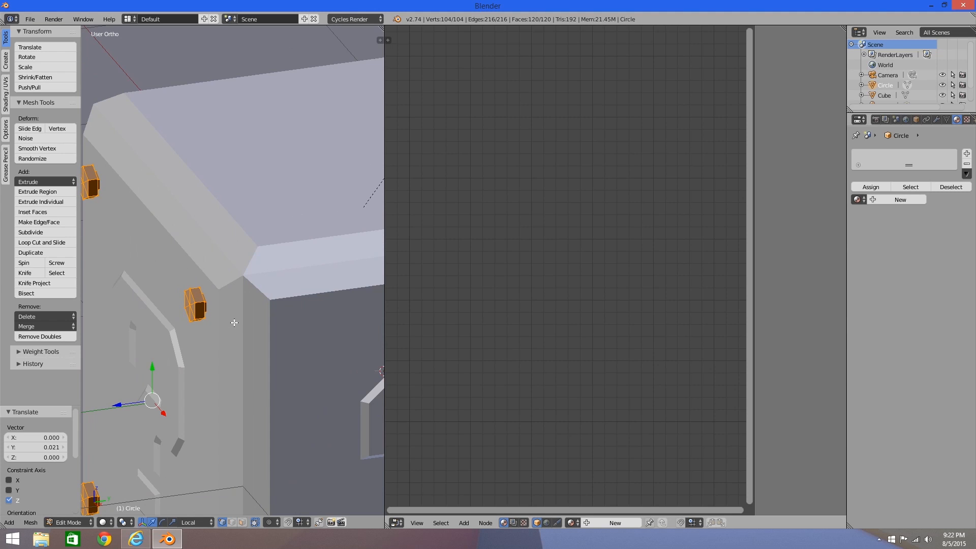
key("ctrl+n")
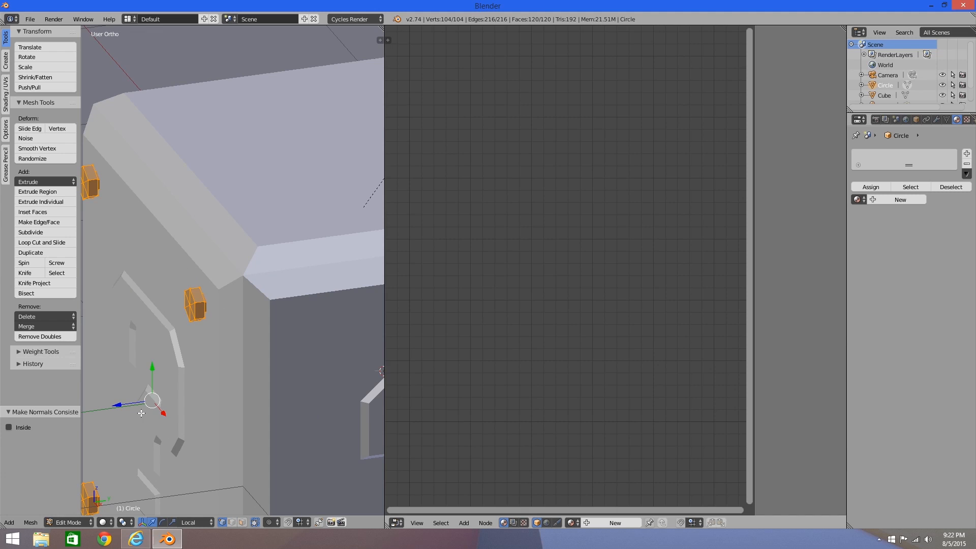
left_click_drag(119, 405, 120, 404)
scroll(233, 348, "down", 3)
key("Tab")
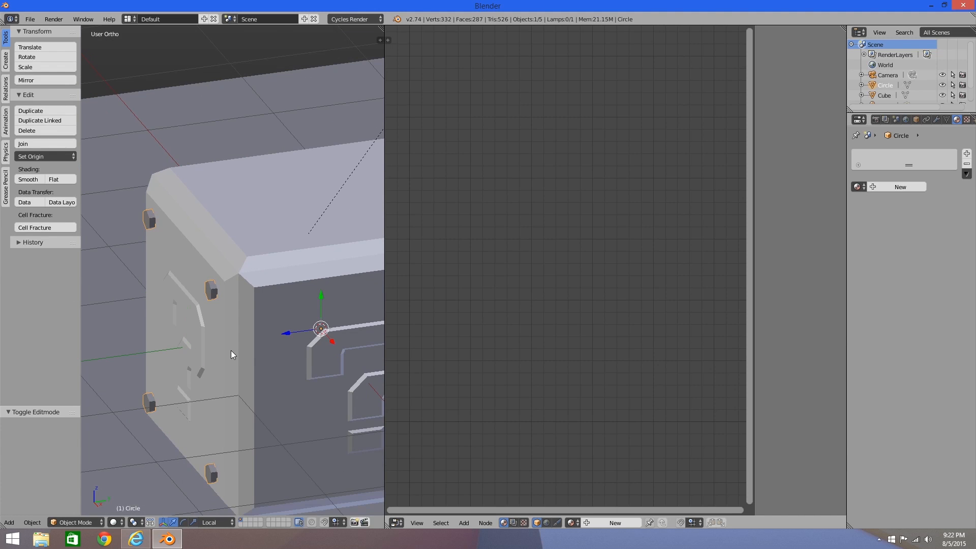
Duplicate the bolt object, rotate the copy 180° about the global Z axis and join it with the original bolts
mouse_move(230, 349)
middle_mouse_down()
mouse_move(260, 328)
mouse_move(221, 346)
middle_mouse_up()
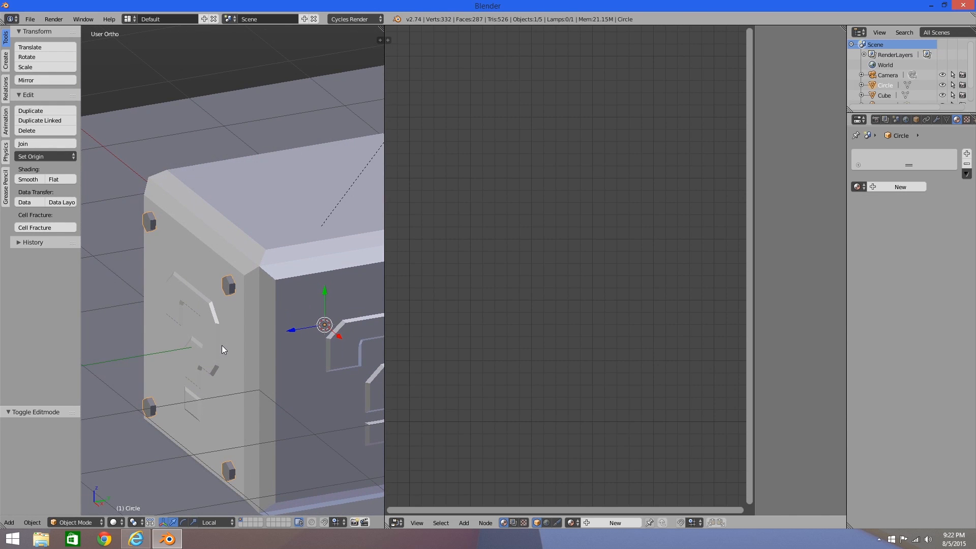
key("shift+d")
right_click(218, 349)
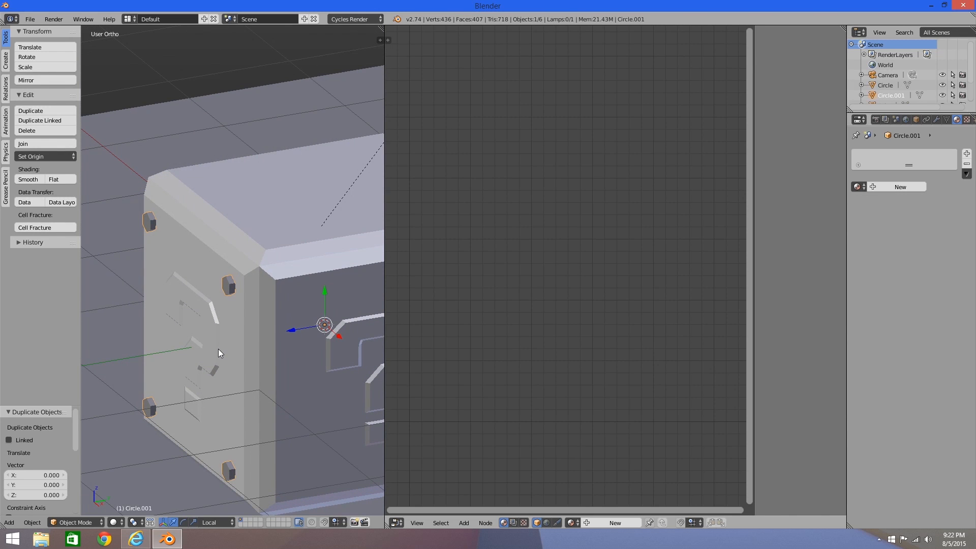
type("rz180")
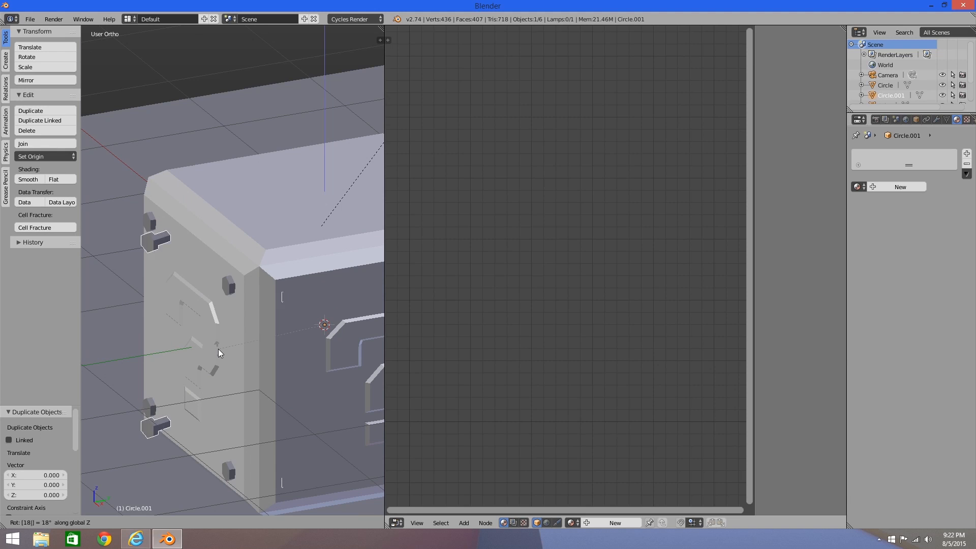
key("Return")
scroll(218, 349, "down", 4)
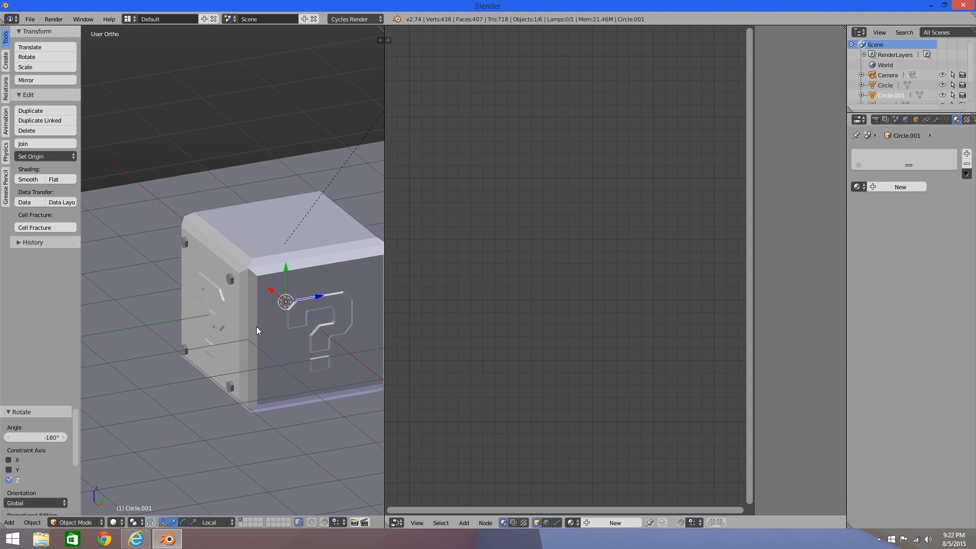
right_click(231, 280, "shift")
key("ctrl+j")
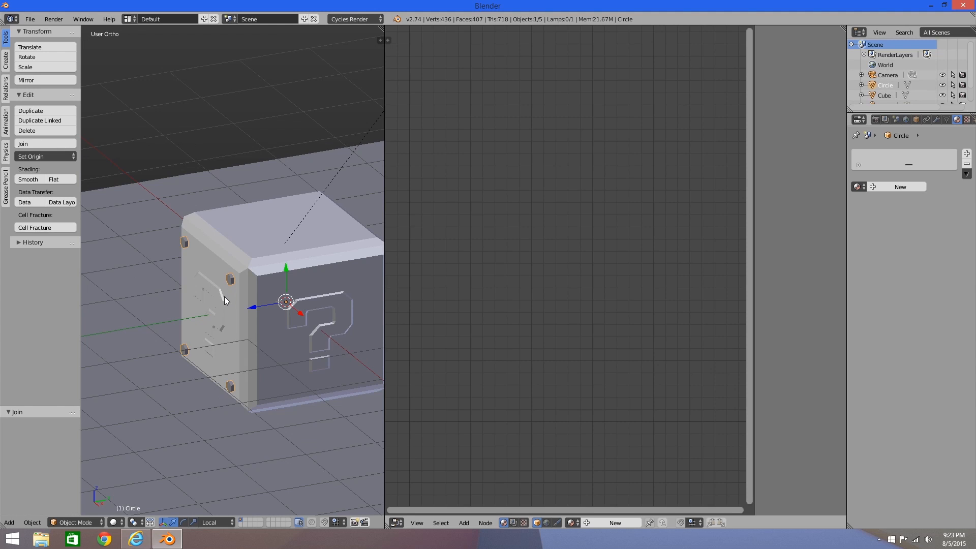
Duplicate the joined bolts and rotate the copy 90° about the global Z axis onto the adjacent side faces
key("shift+d")
right_click(225, 297)
type("rz")
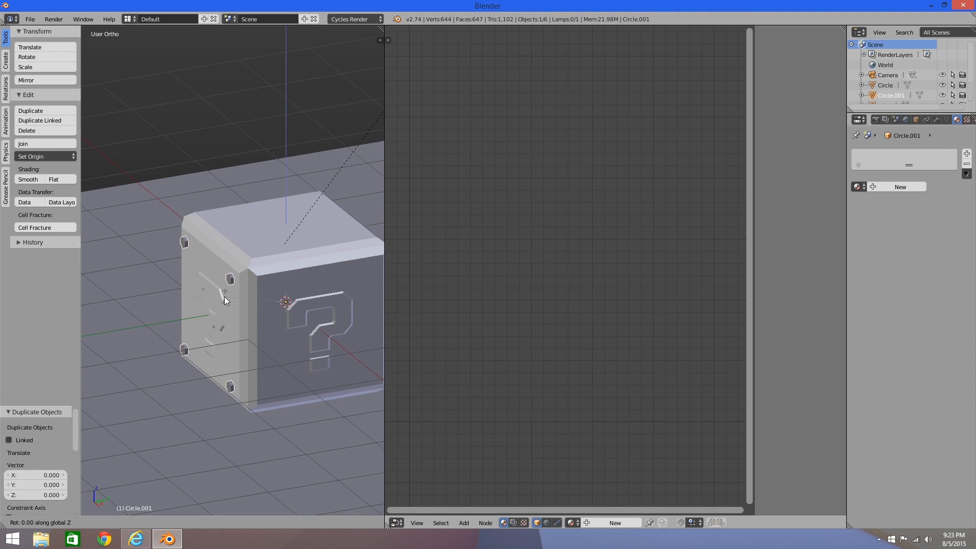
type("90")
key("Return")
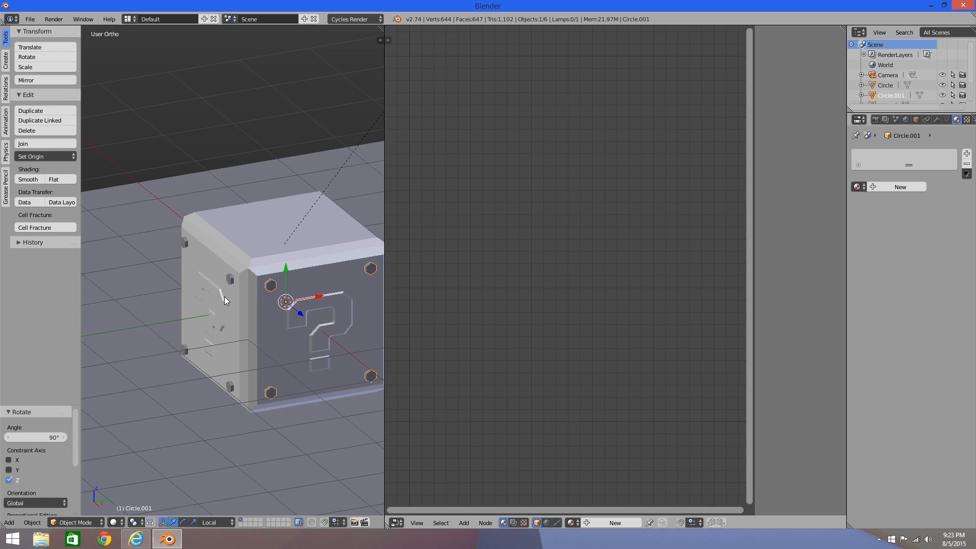
Join the two bolt objects and give the combined bolts a new material named Bolt
right_click(232, 279, "shift")
key("ctrl+j")
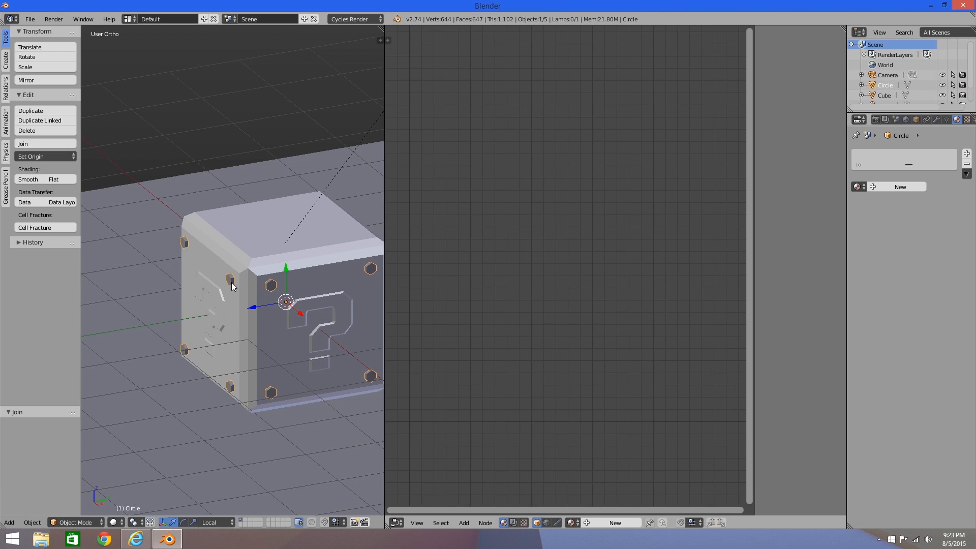
left_click(908, 192)
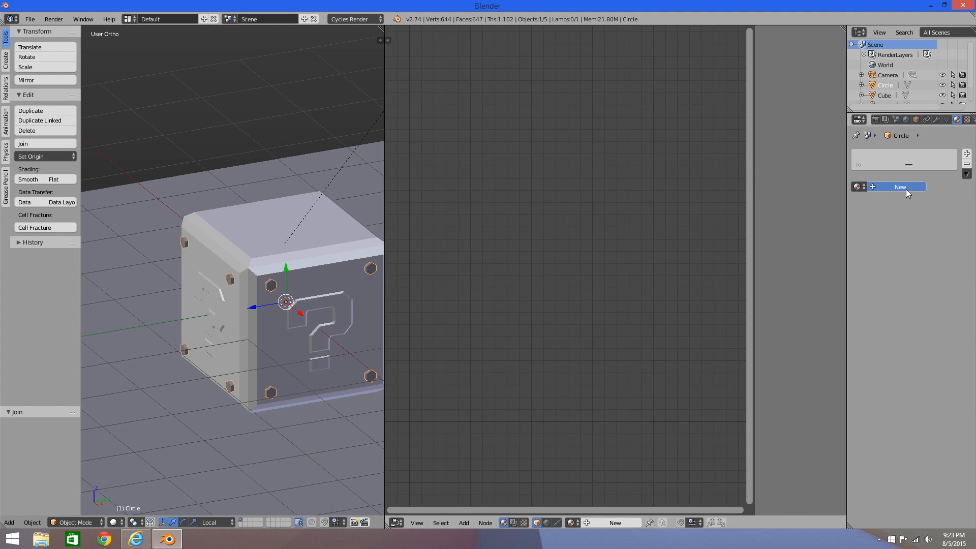
left_click(970, 155)
left_click(967, 163)
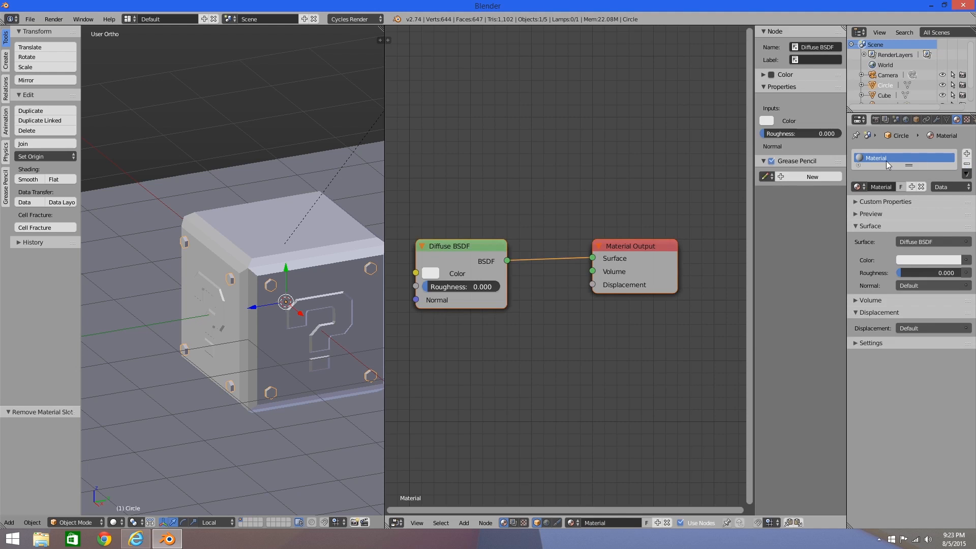
left_click(880, 188)
type("Bolt")
key("Return")
Join the bolts into the question-mark block and darken the Bolt material's diffuse colour to grey 7F7F7F
scroll(356, 300, "up", 2)
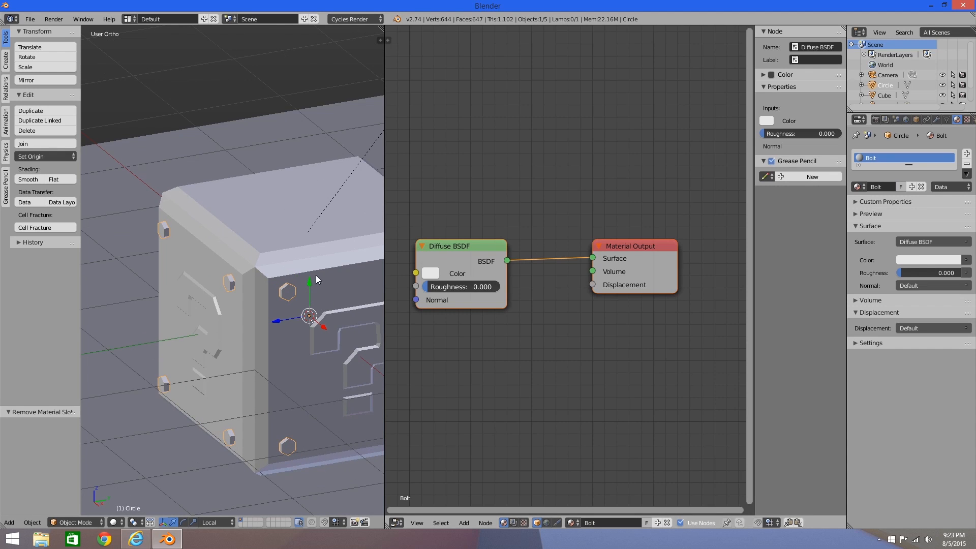
right_click(276, 236)
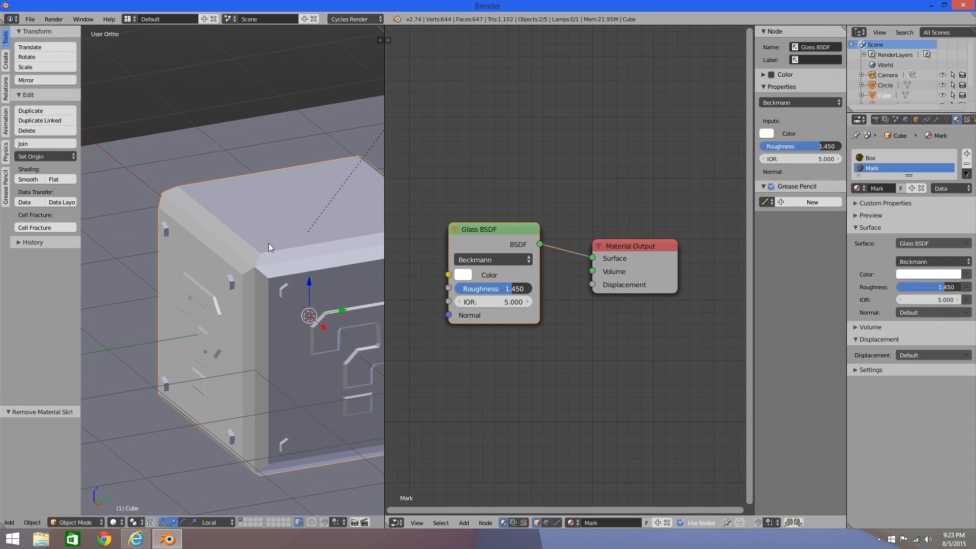
key("ctrl+j")
left_click(880, 178)
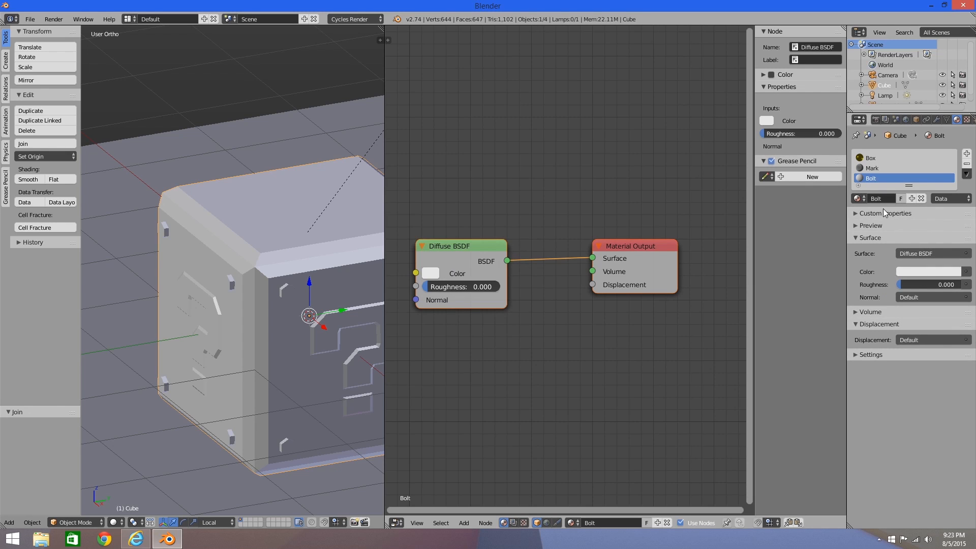
left_click(923, 272)
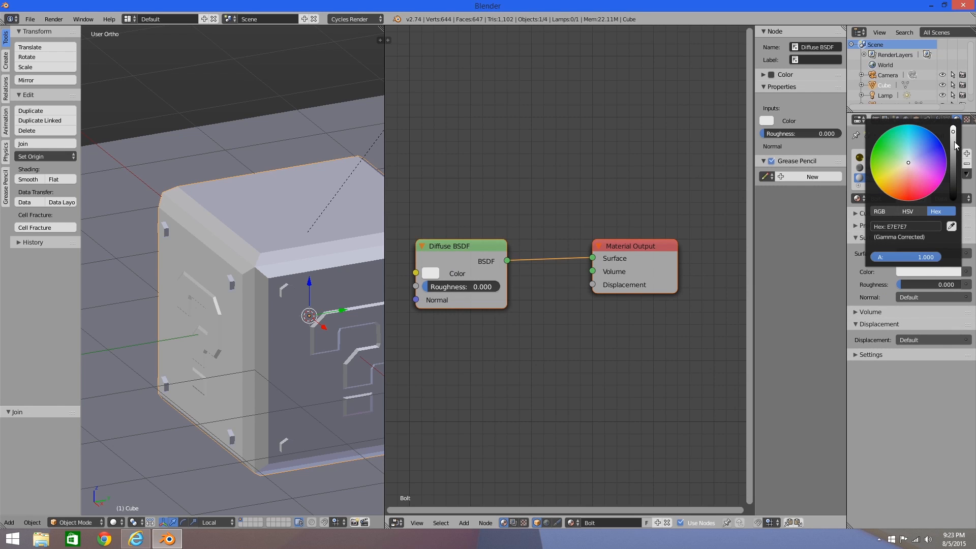
left_click_drag(954, 128, 953, 164)
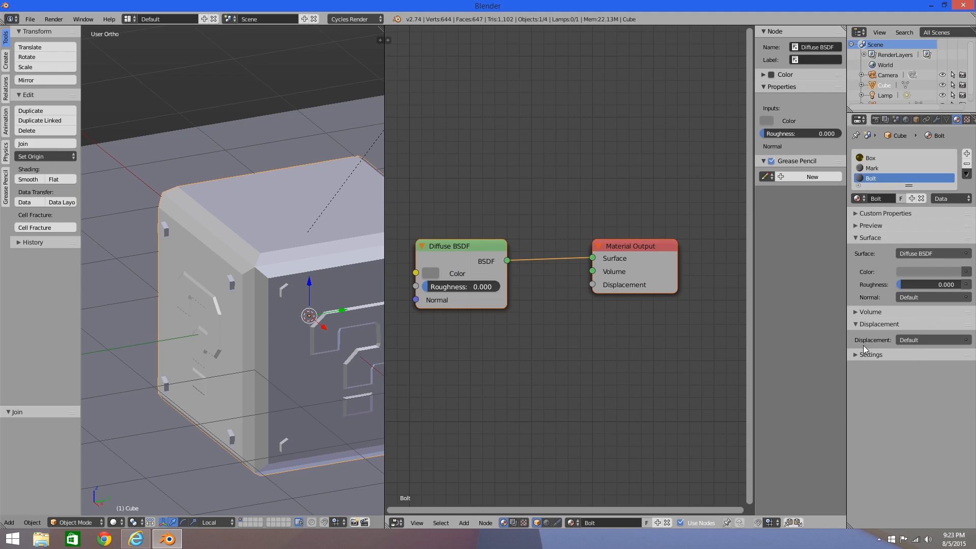
Show the rendered preview through the camera and tint the Bolt material's grey colour slightly brown
left_click(116, 522)
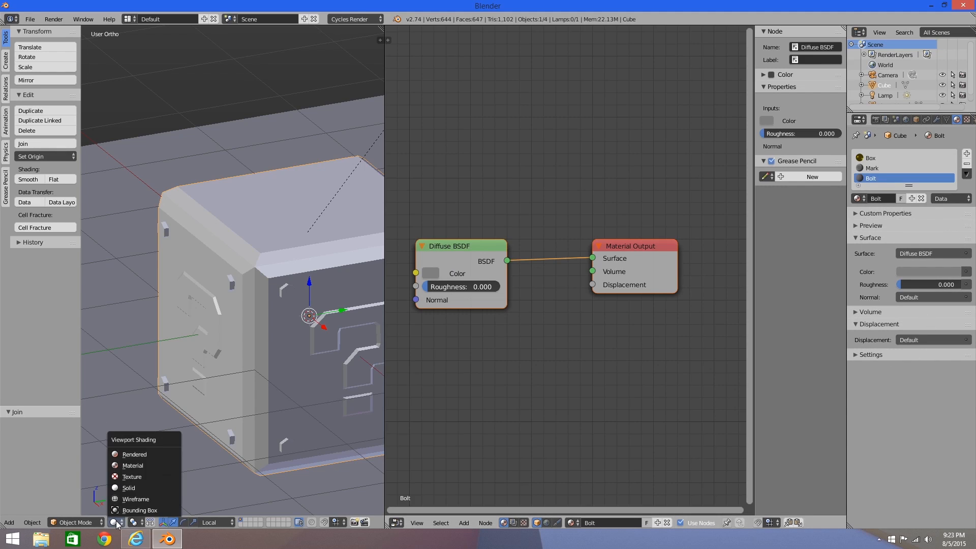
left_click(151, 453)
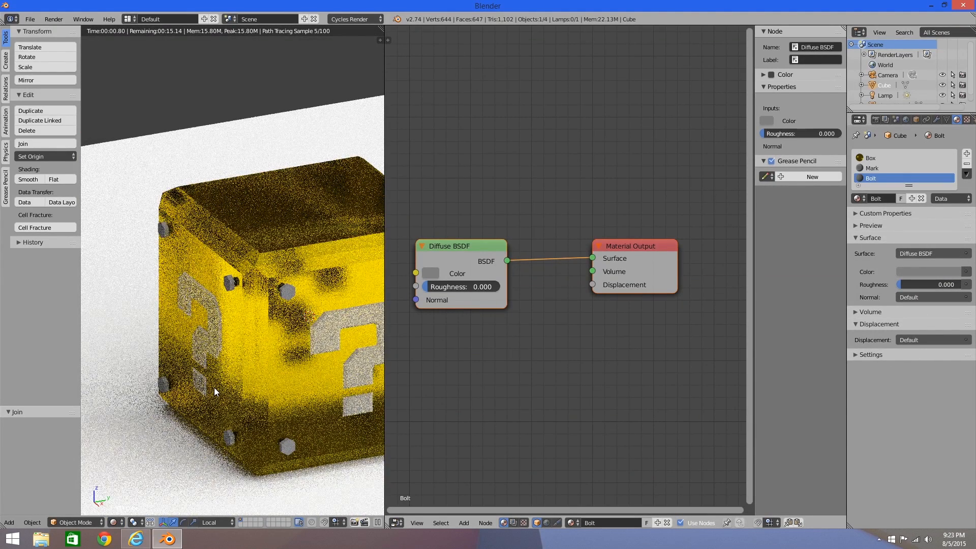
key("KP_0")
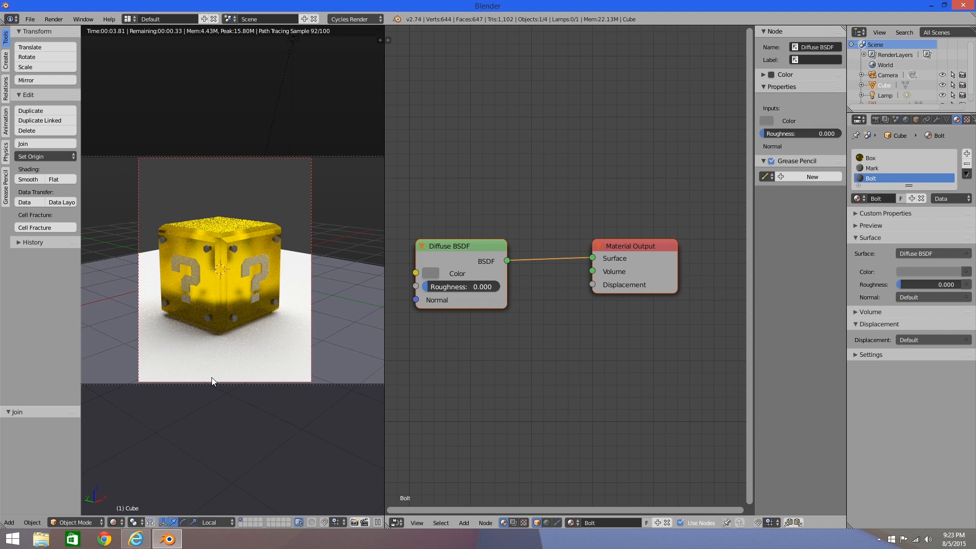
left_click(927, 272)
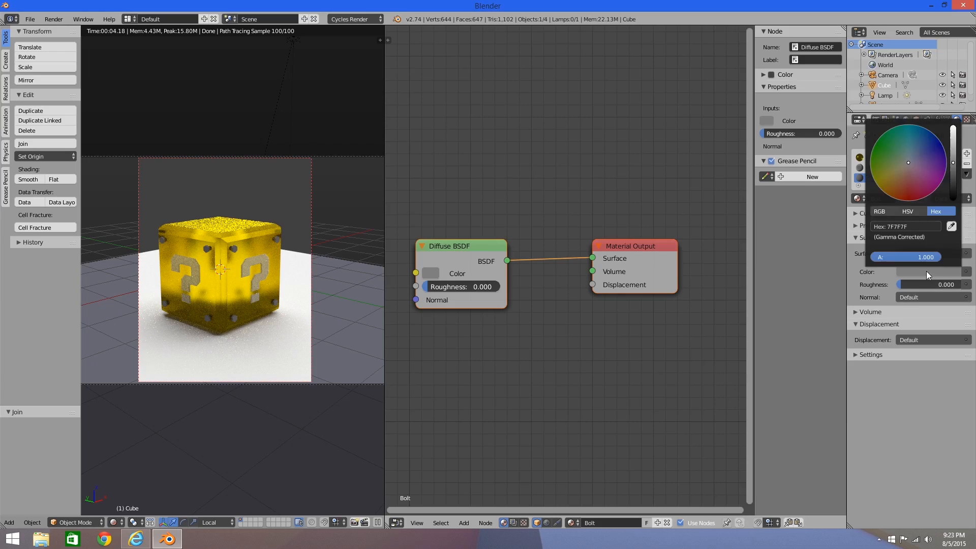
mouse_move(906, 164)
left_mouse_down()
mouse_move(905, 176)
mouse_move(905, 168)
left_mouse_up()
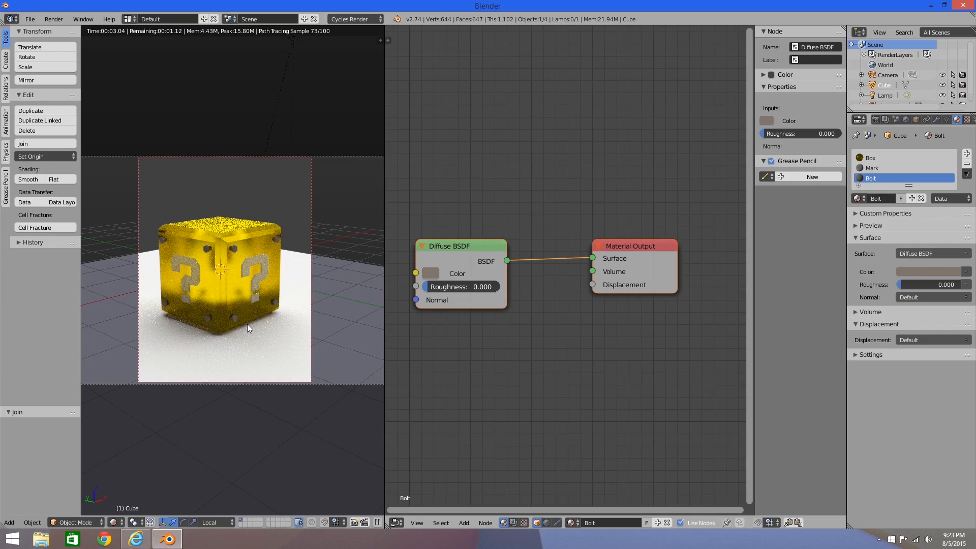
scroll(246, 324, "up", 4)
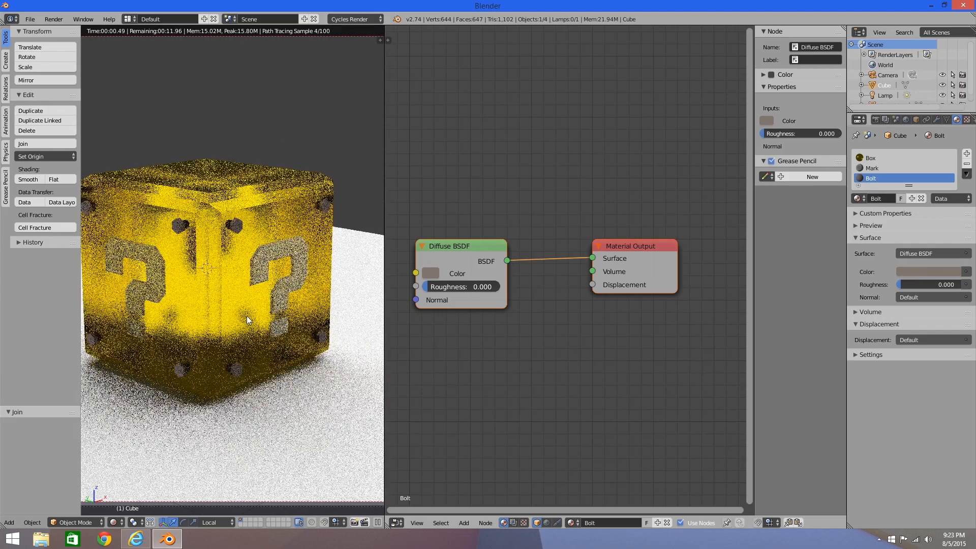
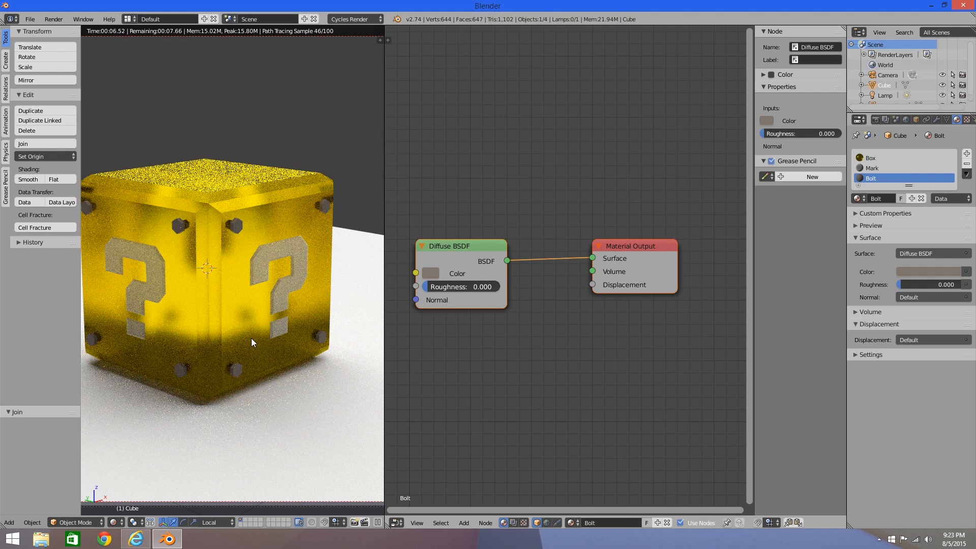
Return to solid shading, add an ico sphere at the block's centre and scale it by about 0.518
key("shift+z")
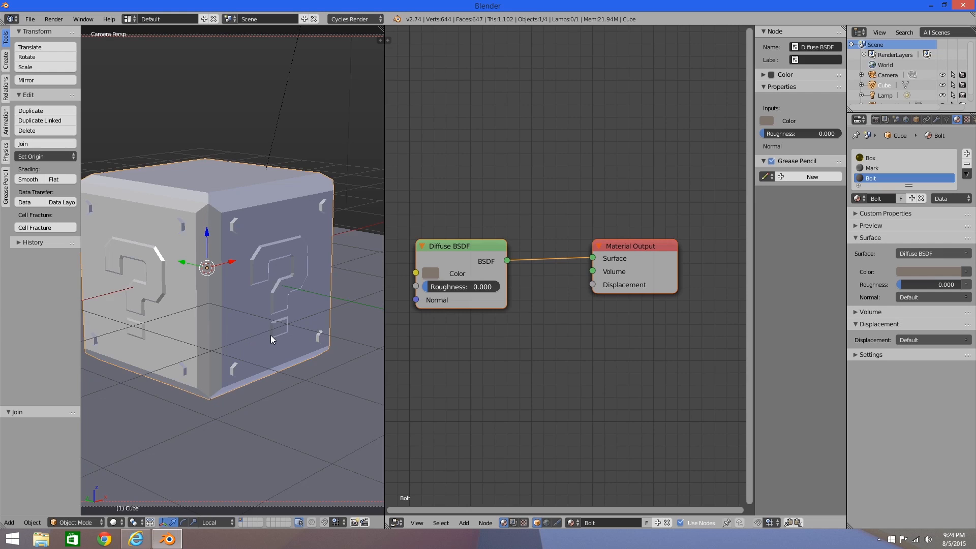
scroll(271, 334, "up", 1)
key("shift+a")
mouse_move(279, 365)
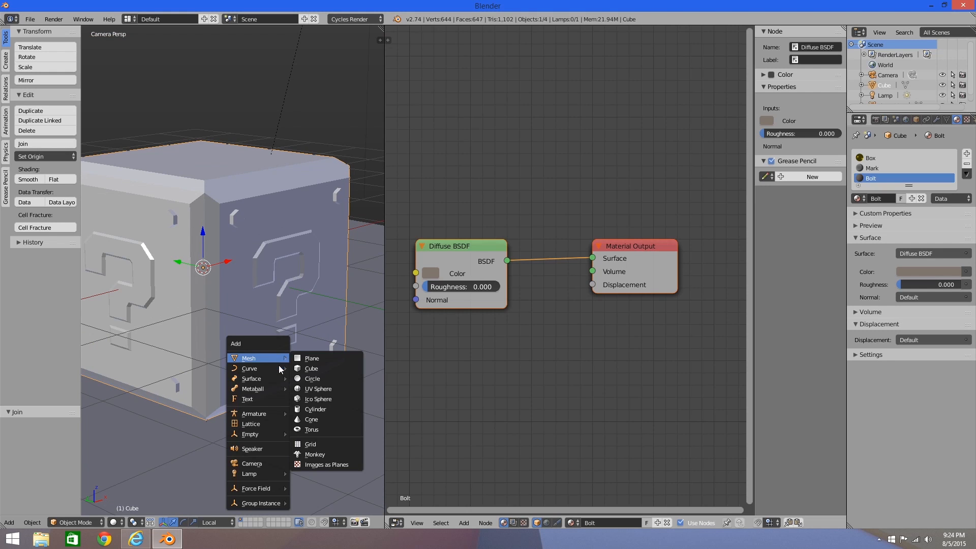
left_click(311, 400)
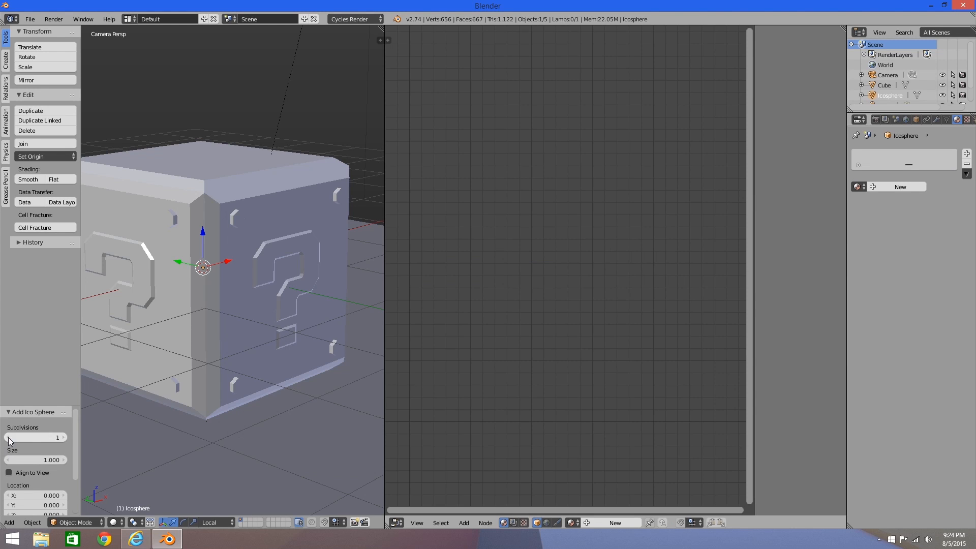
key("s")
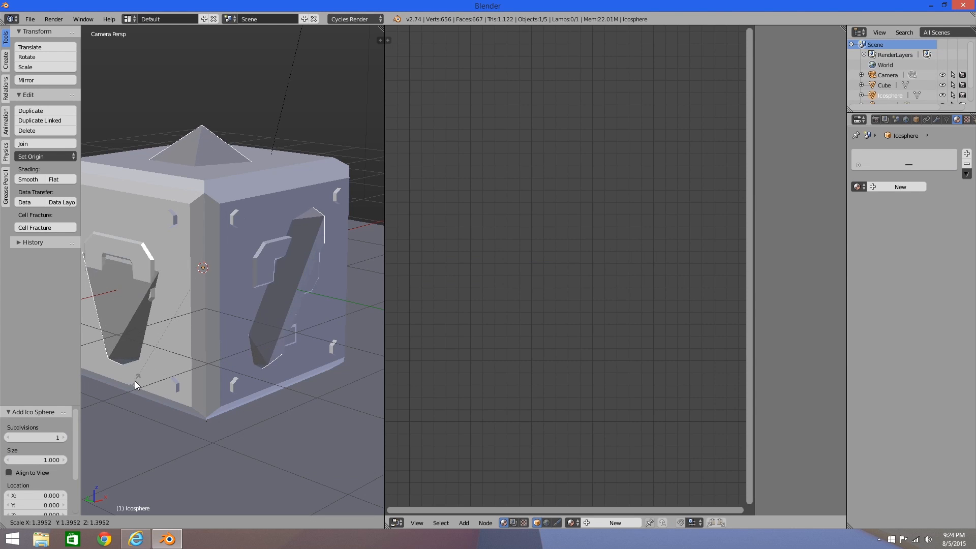
left_click(216, 314)
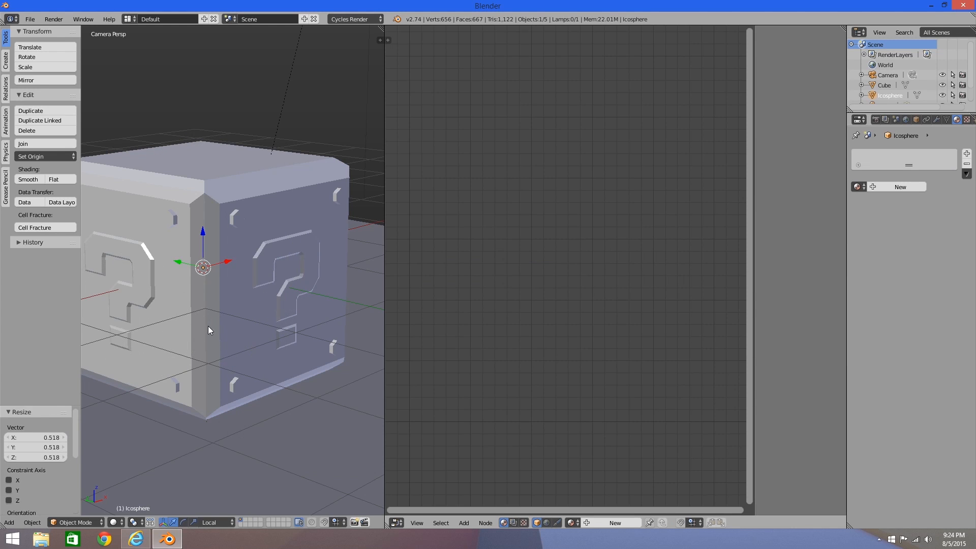
Show the scene in wireframe and scale the ico sphere down further by 0.560 inside the block
key("z")
key("s")
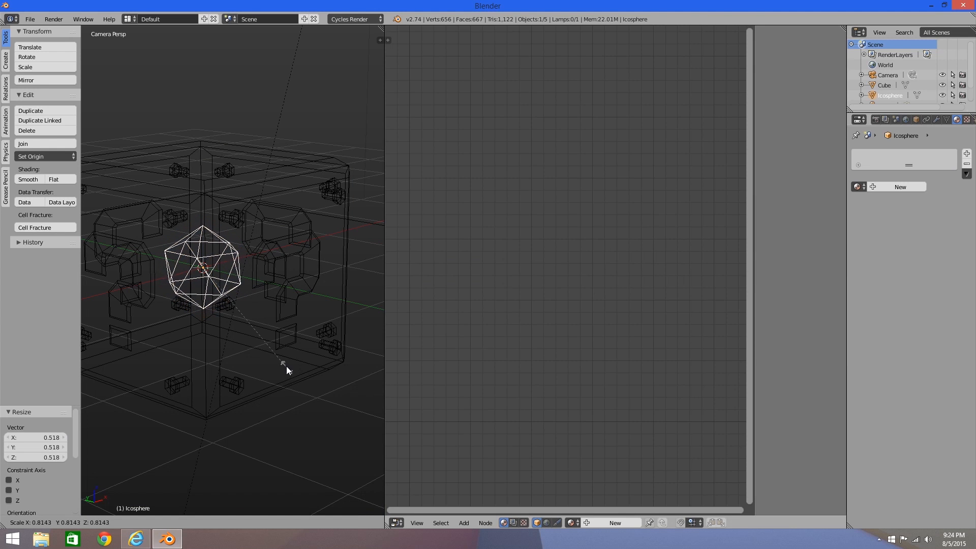
left_click(256, 333)
mouse_move(208, 283)
middle_mouse_down()
mouse_move(246, 290)
mouse_move(251, 279)
mouse_move(209, 303)
mouse_move(201, 295)
middle_mouse_up()
scroll(201, 295, "up", 5)
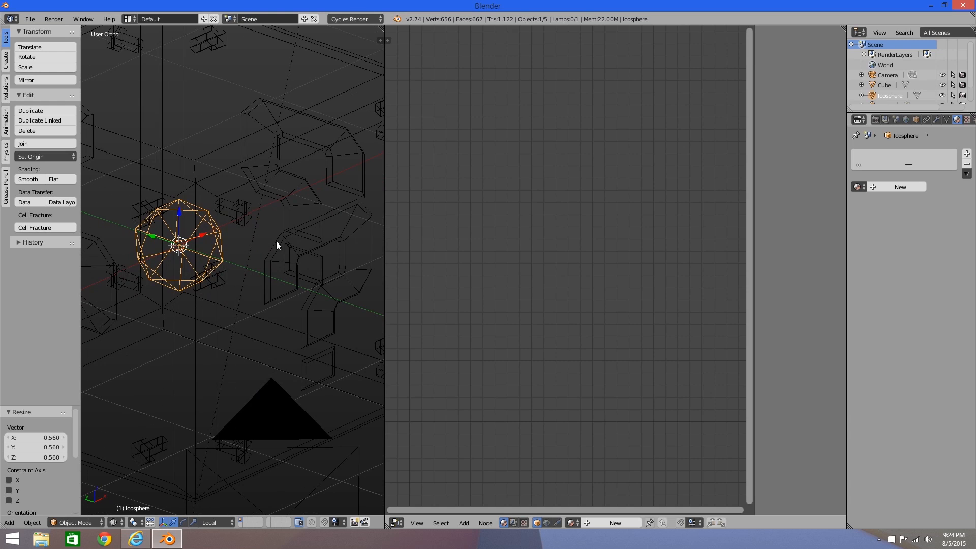
Give the ico sphere a new Emission material with yellow colour FFE054 and strength 5
left_click(894, 186)
left_click(911, 241)
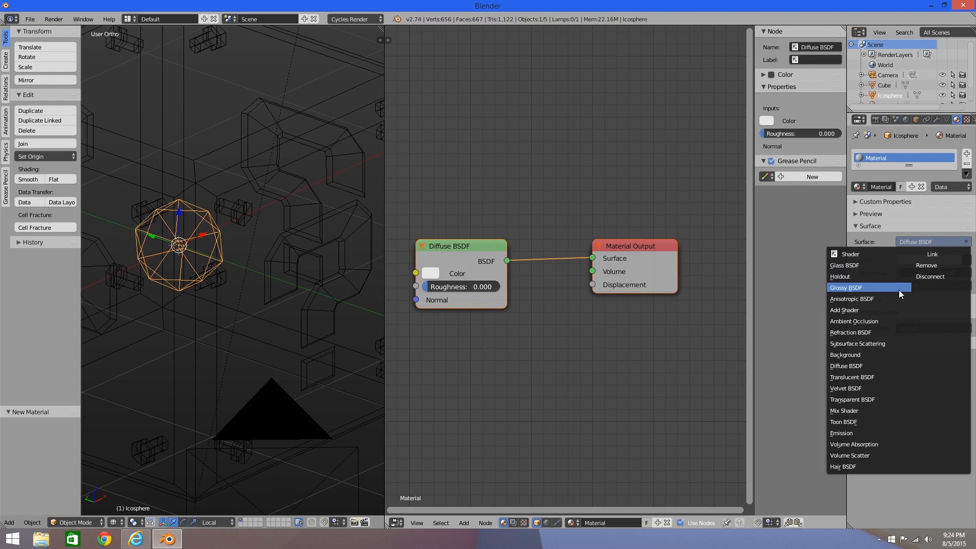
left_click(844, 433)
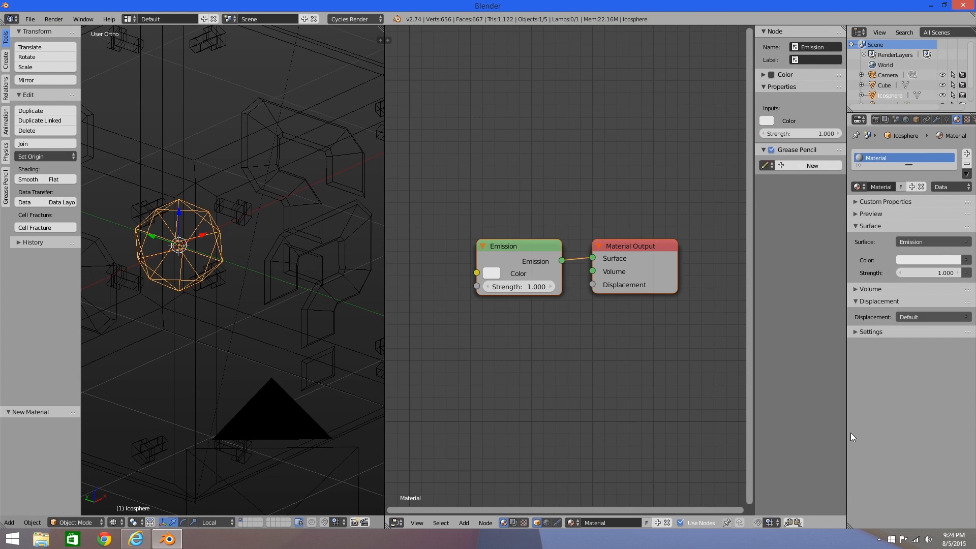
left_click(929, 260)
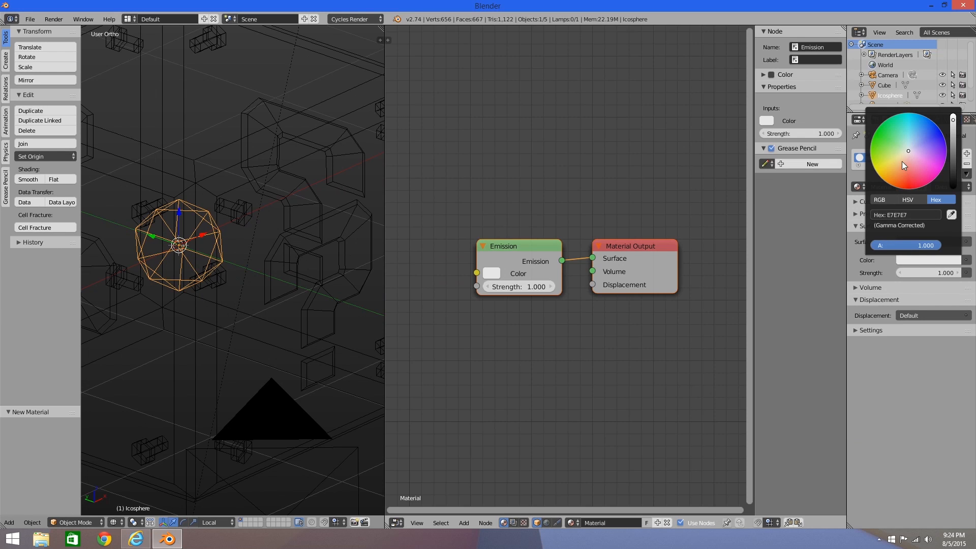
left_click_drag(905, 157, 878, 175)
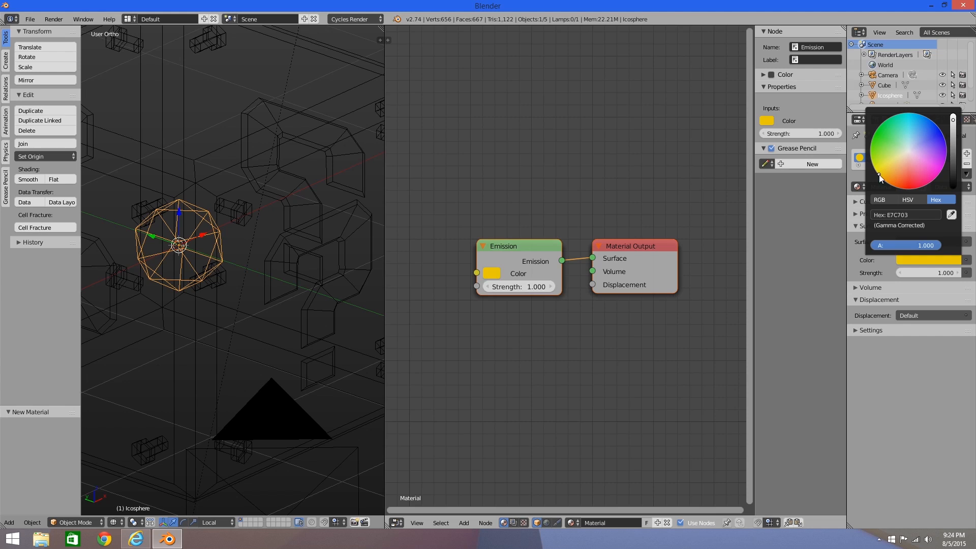
scroll(882, 167, "up", 2)
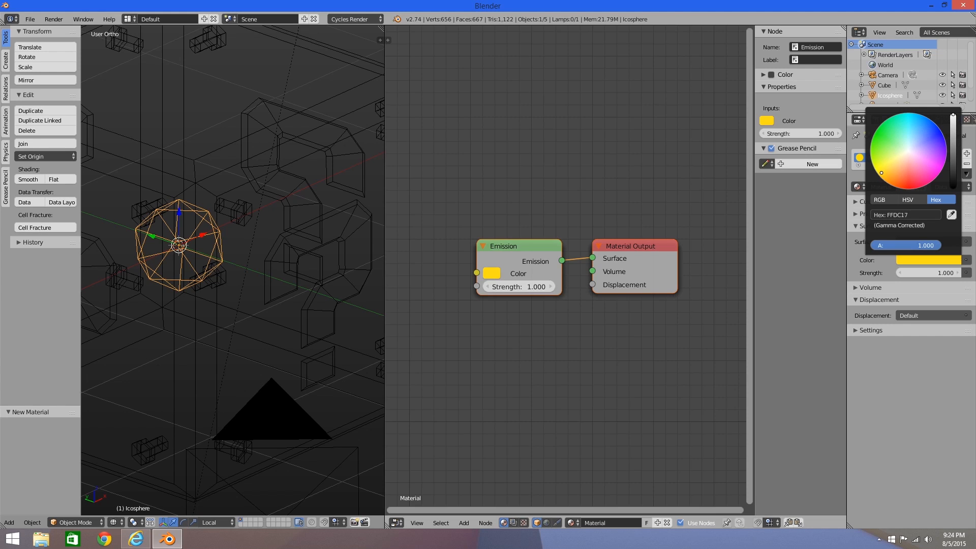
left_click_drag(881, 172, 889, 167)
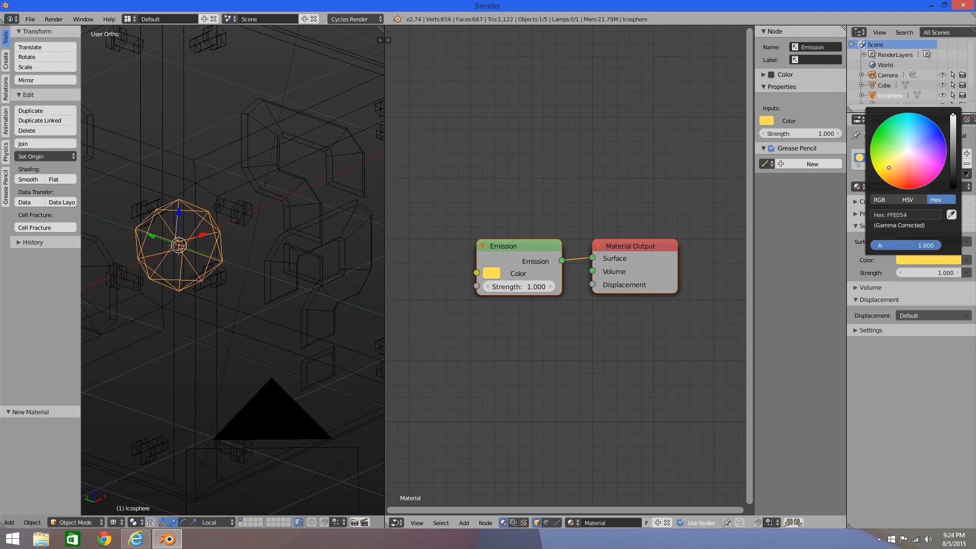
left_click(938, 272)
type("5")
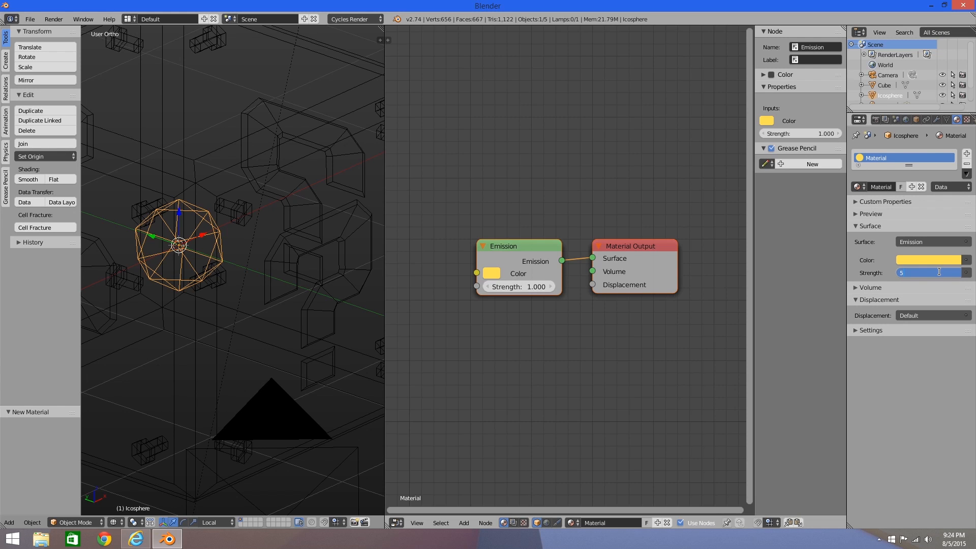
key("Return")
Switch to rendered shading and examine the glowing block through the camera and in front view
scroll(279, 323, "down", 7)
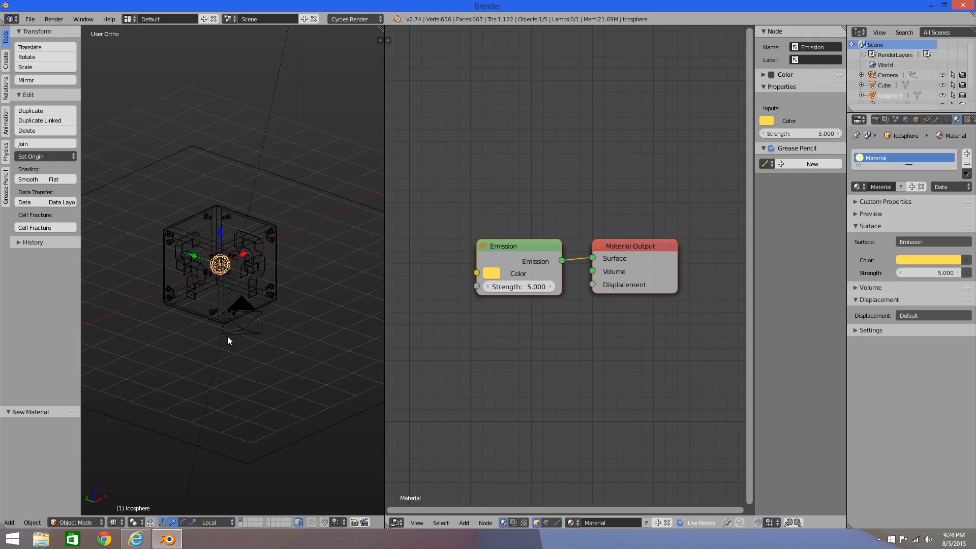
scroll(224, 331, "up", 5)
middle_click_drag(226, 331, 303, 339, "shift")
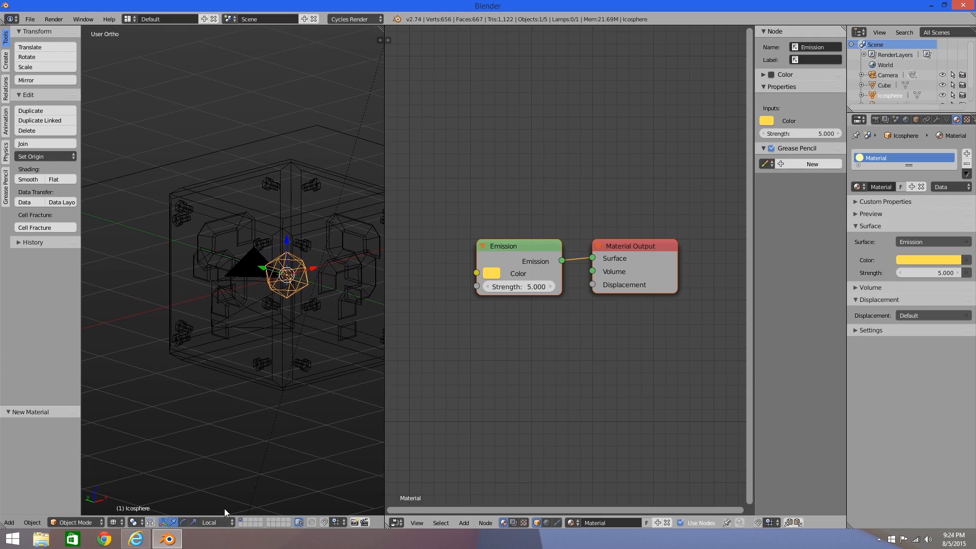
left_click(113, 522)
left_click(137, 456)
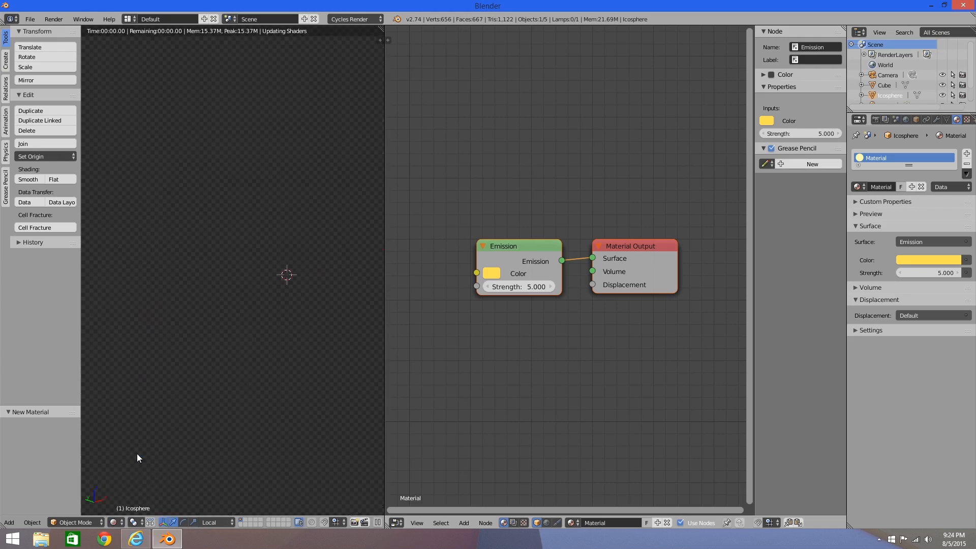
scroll(210, 438, "up", 2)
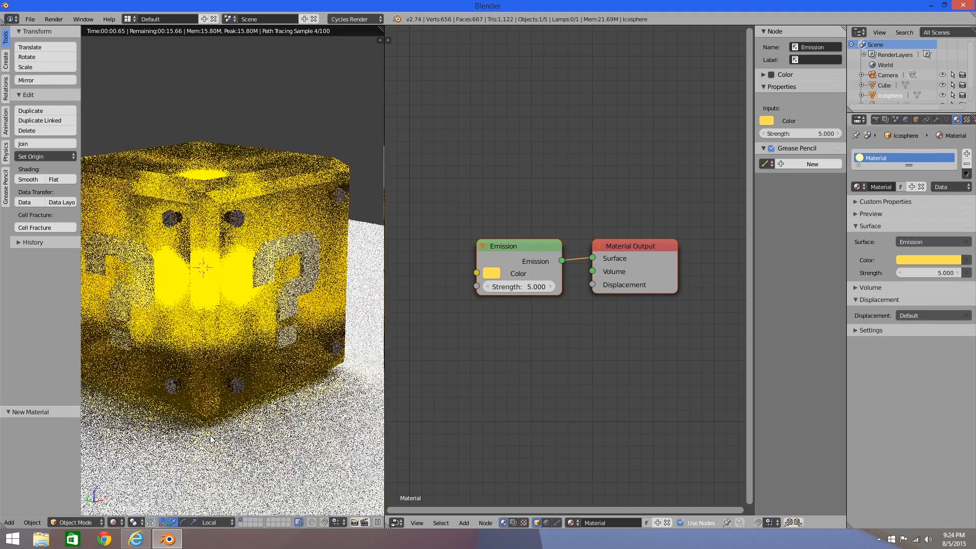
key("KP_0")
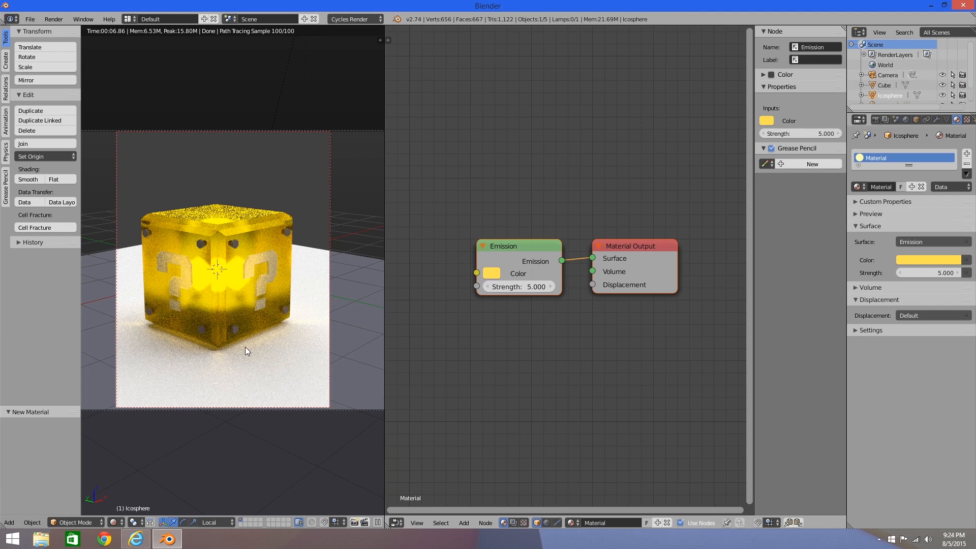
key("KP_1")
scroll(264, 340, "down", 2)
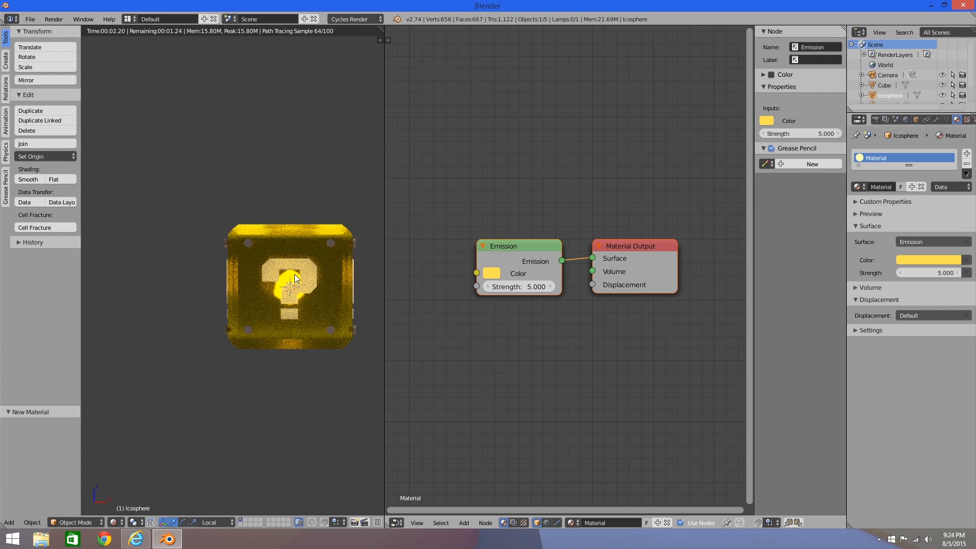
Align the camera to the current front view and move it about 1.212 along X and -0.241 along Z to centre the block
key("ctrl+alt+KP_0")
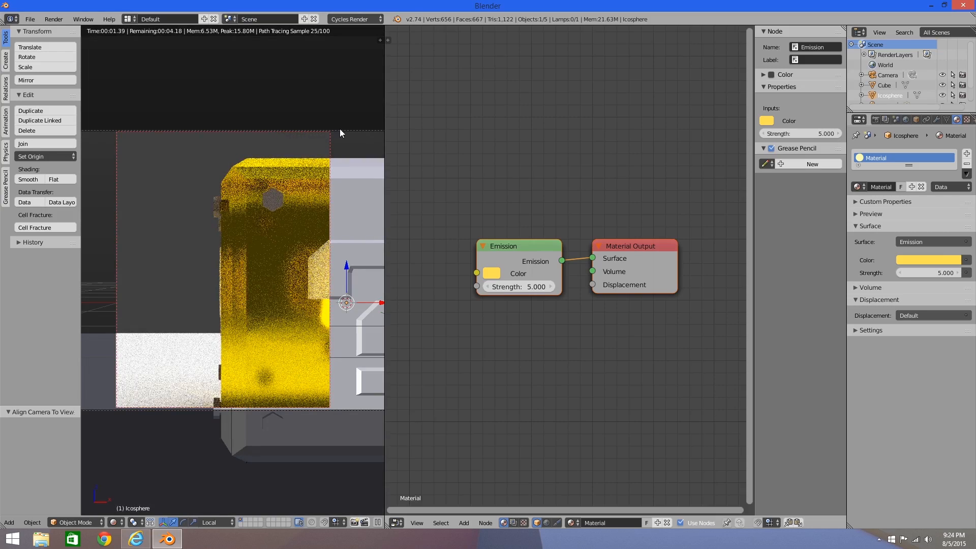
right_click(340, 130)
key("g")
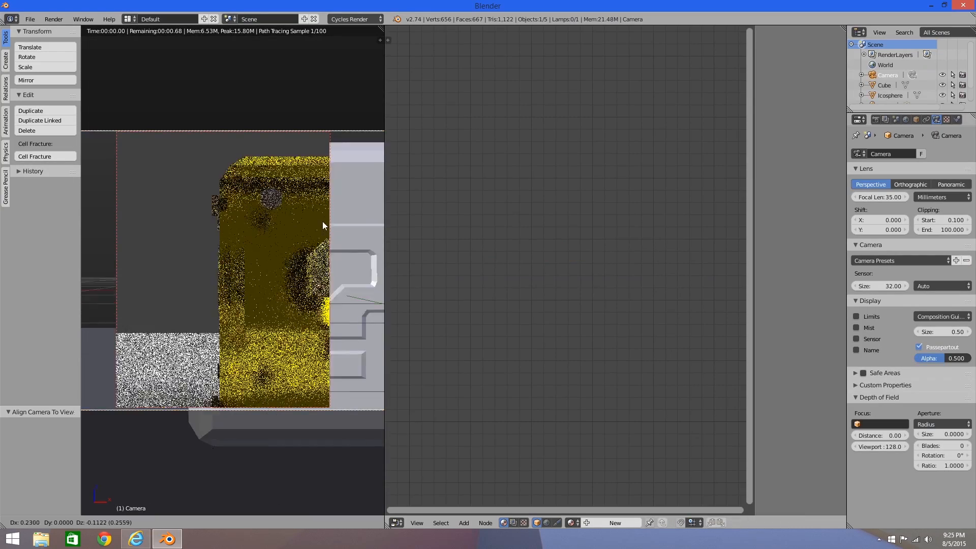
left_click(99, 227)
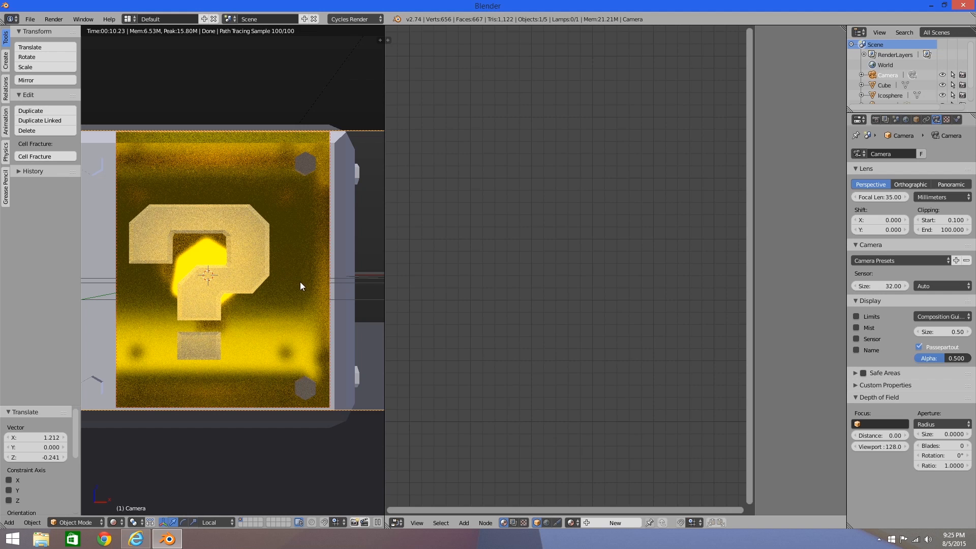
Move the camera back along the global Y axis by about -3.098 so the whole block fits in the frame
scroll(239, 289, "down", 5)
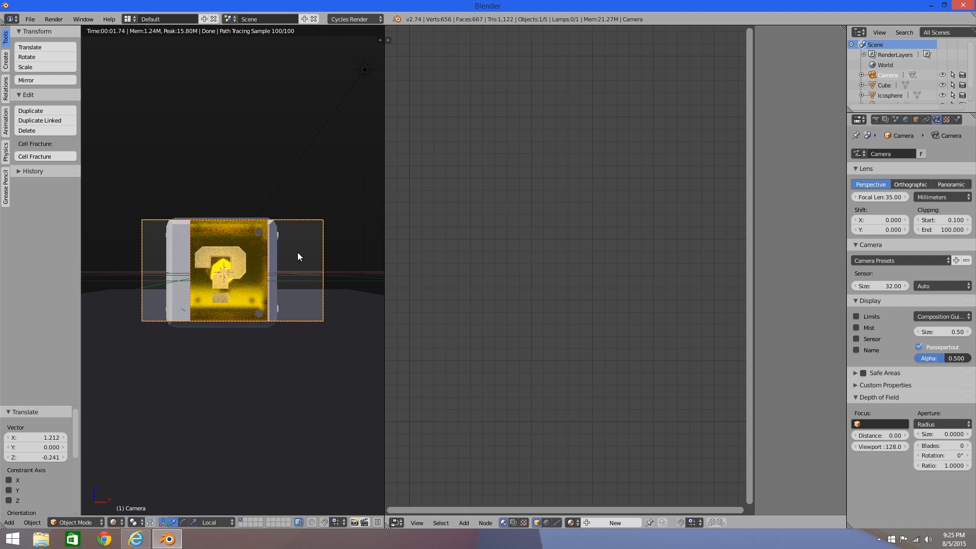
key("g")
key("y")
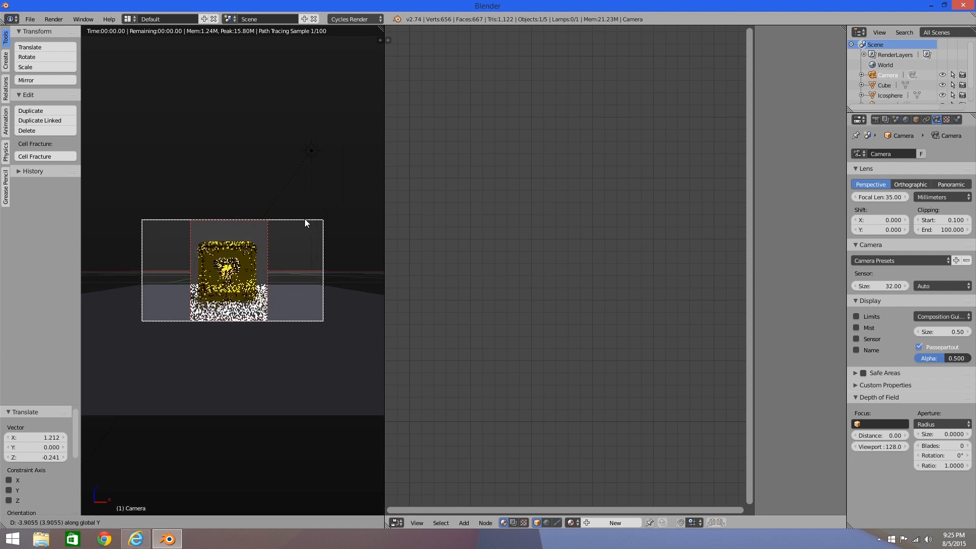
left_click(303, 228)
Set the sun lamp's emission strength to 8 and check the rendered block through the camera and from an angle
right_click(319, 140)
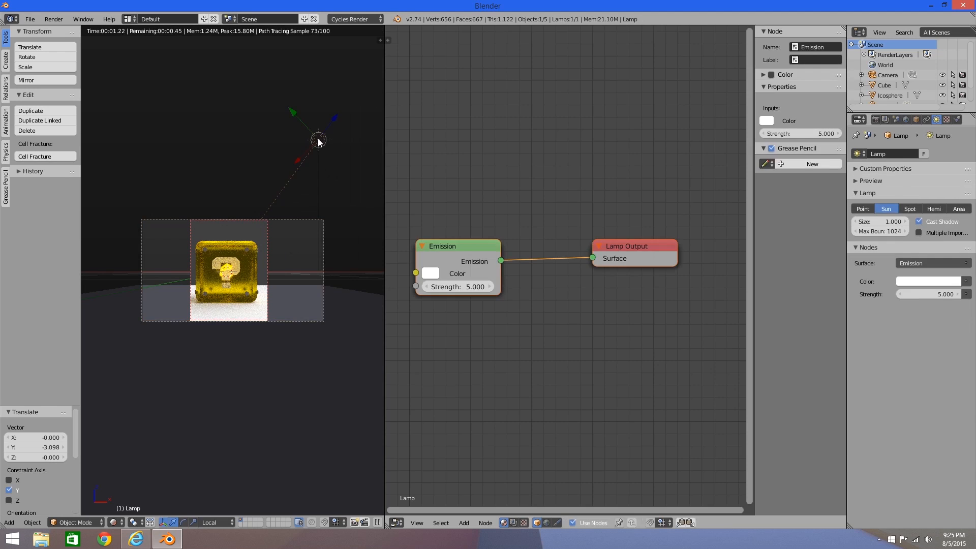
left_click(924, 290)
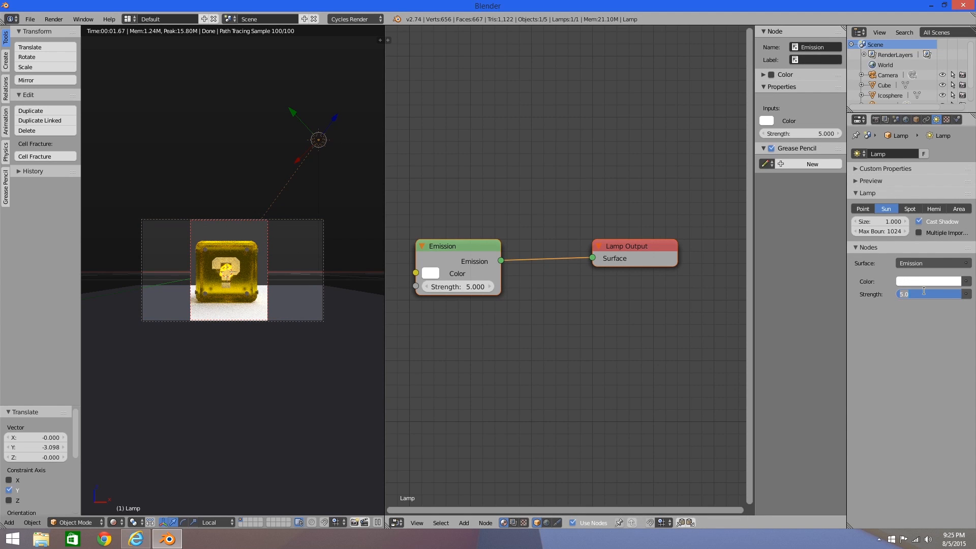
type("8")
key("Return")
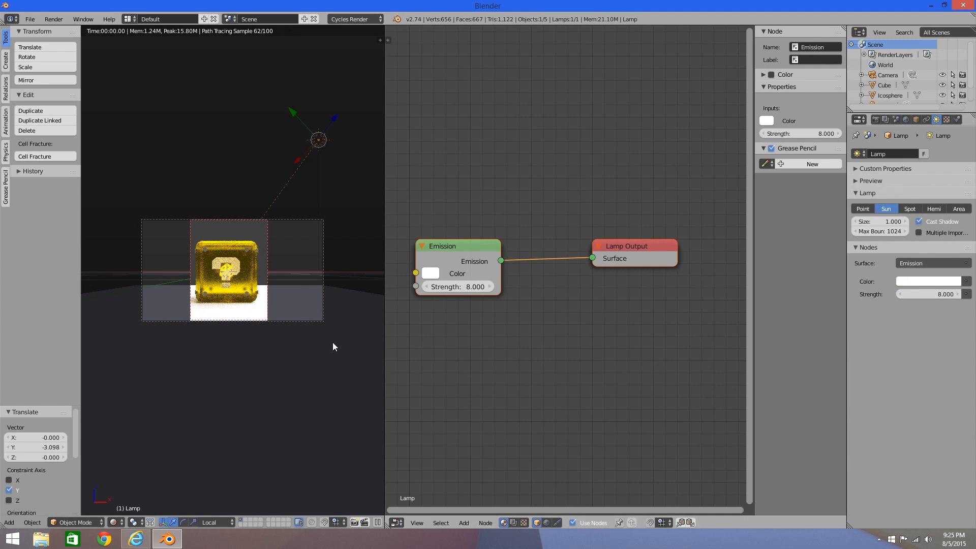
scroll(289, 324, "up", 4)
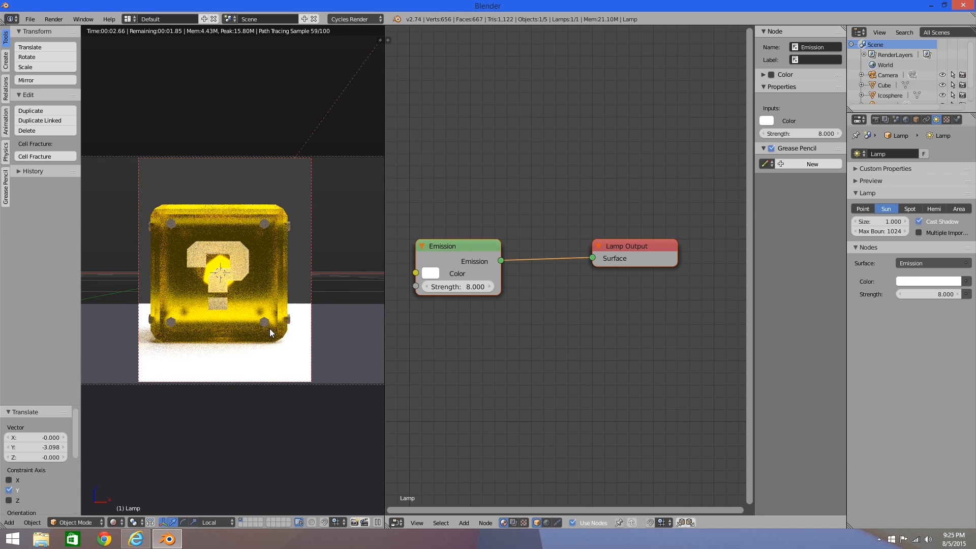
middle_click_drag(284, 297, 215, 326)
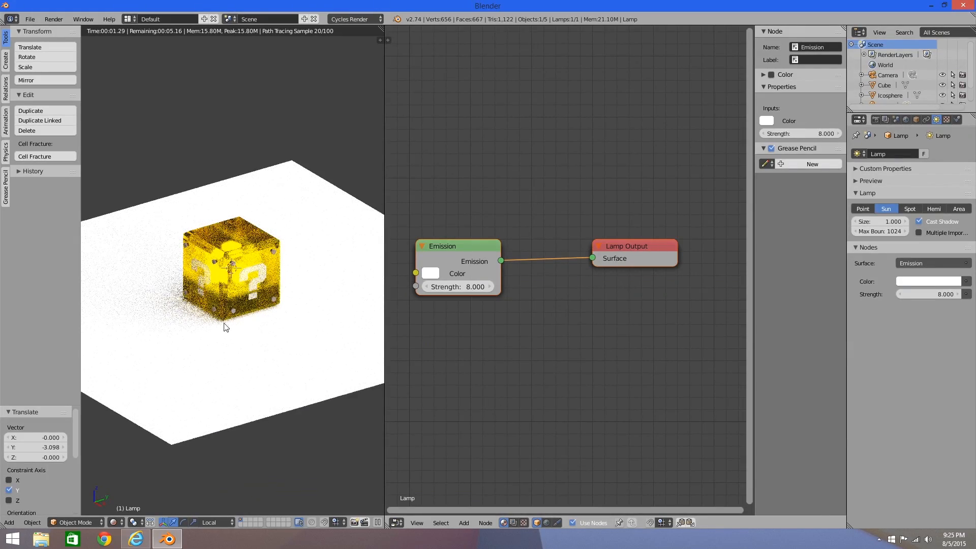
middle_click_drag(279, 312, 277, 284)
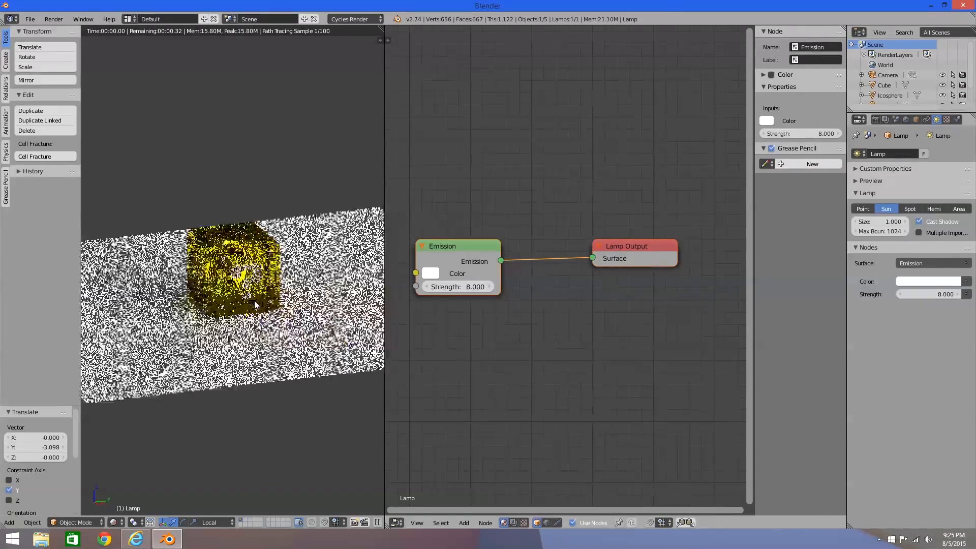
Set the sun lamp's emission strength to 2
left_click(919, 295)
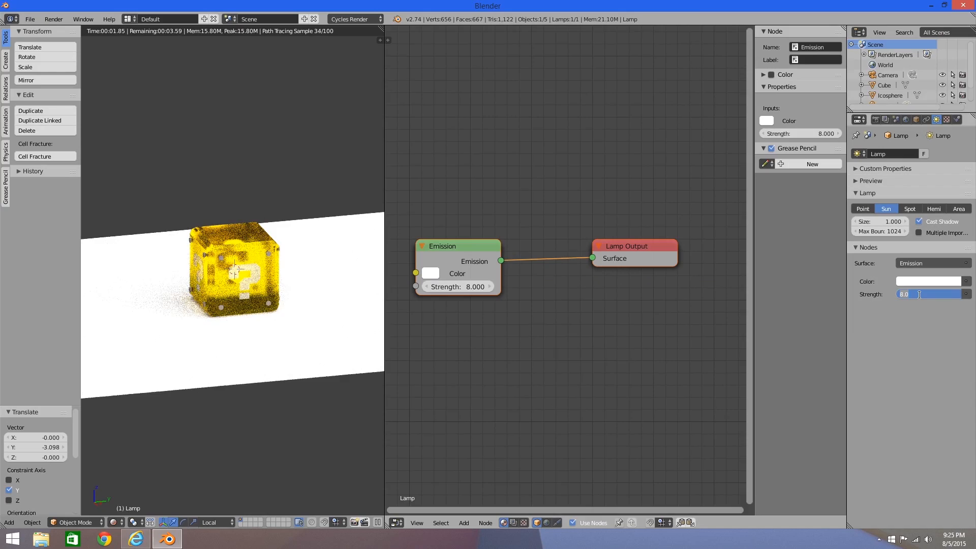
type("2")
key("Return")
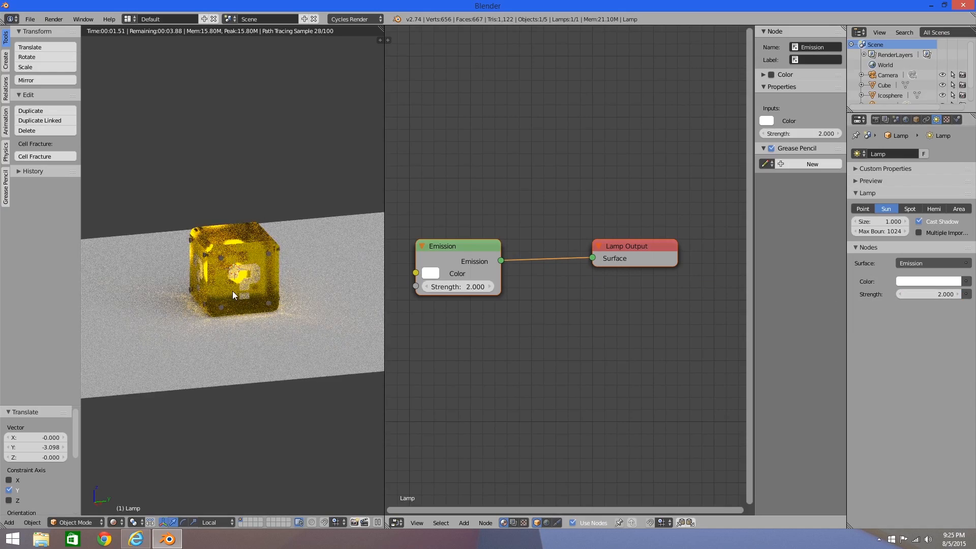
Examine the rendered block's inner glow and the light on the floor up close from several angles
middle_click_drag(232, 291, 278, 293)
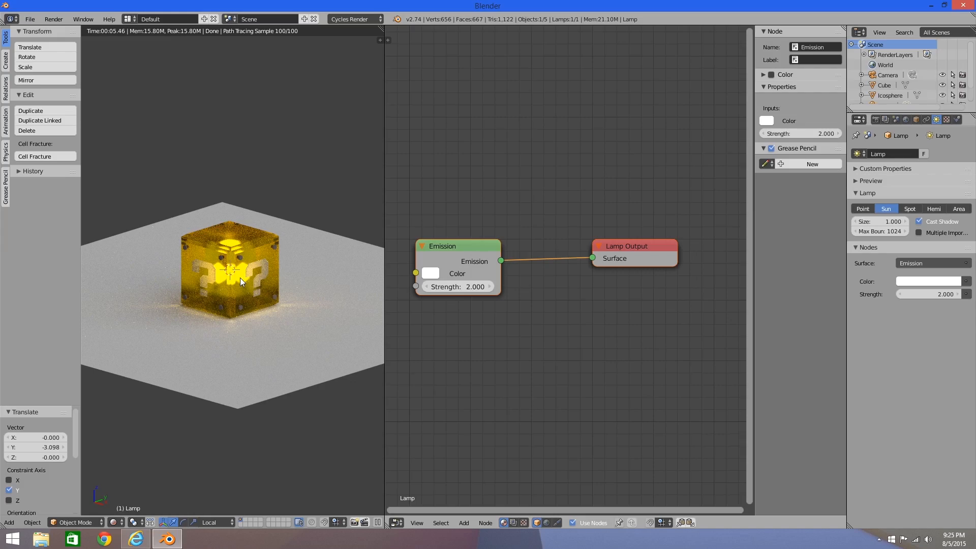
middle_click_drag(240, 278, 267, 278)
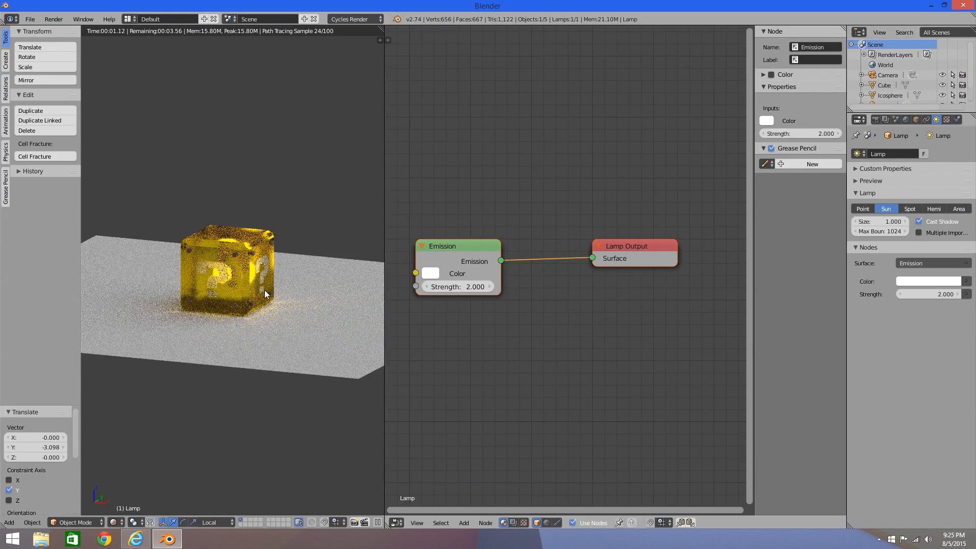
scroll(264, 290, "up", 5)
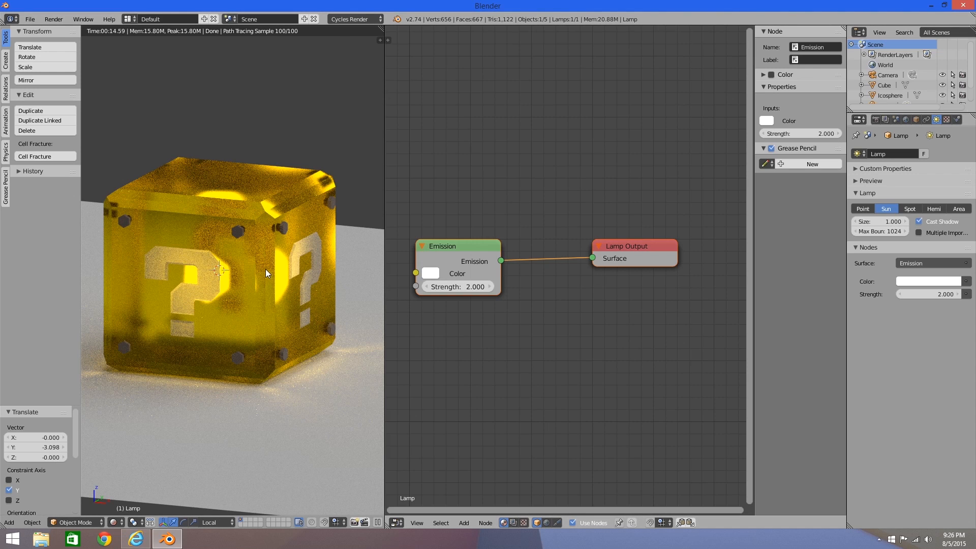
middle_click_drag(224, 305, 249, 307)
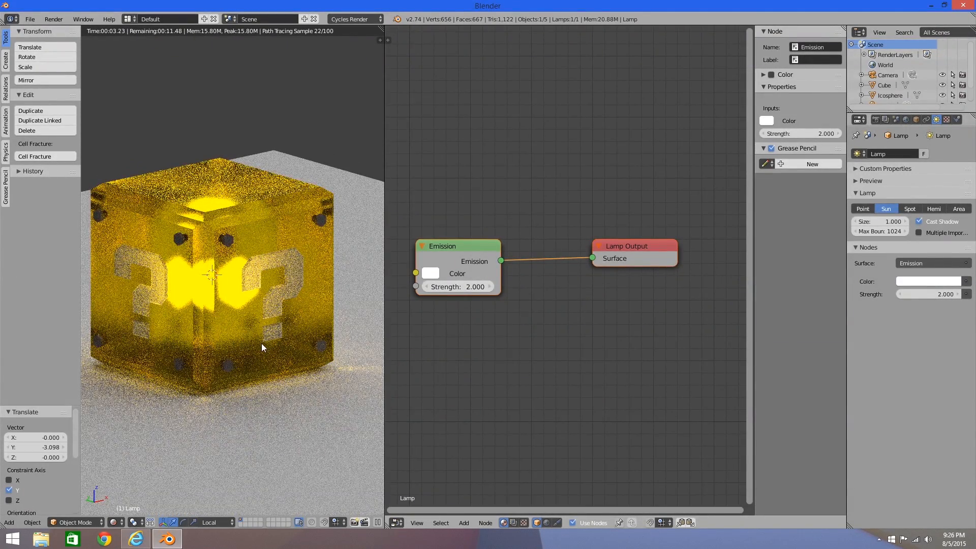
key("KP_1")
middle_click_drag(220, 332, 249, 328)
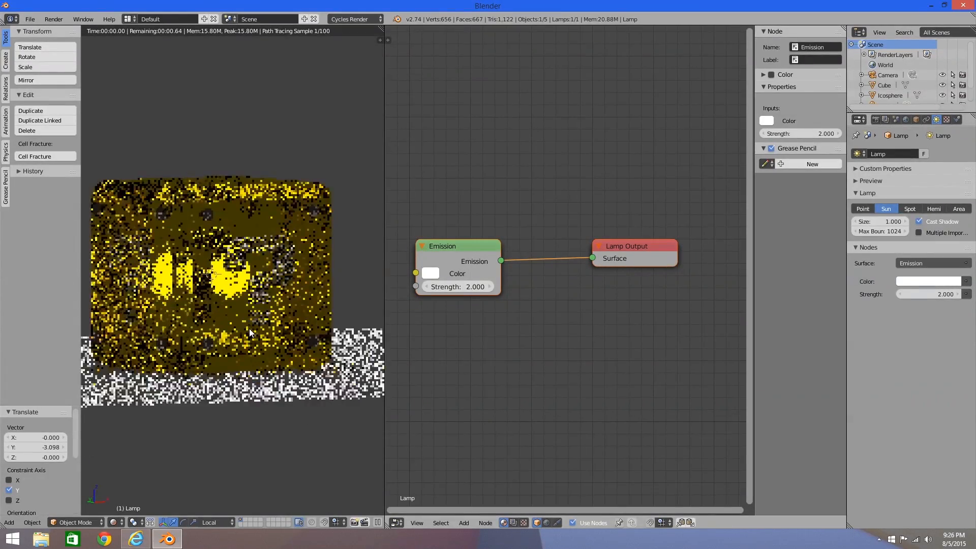